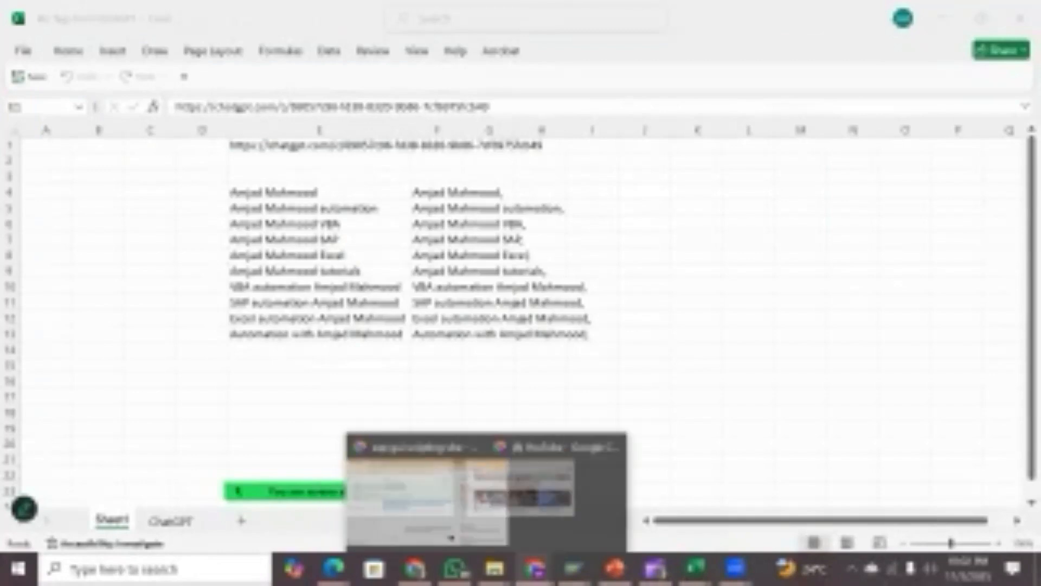
{"action": "left_click", "coordinate": [455, 568]}
{"action": "left_click", "coordinate": [455, 568]}
{"action": "mouse_move", "coordinate": [574, 568]}
{"action": "mouse_move", "coordinate": [534, 568]}
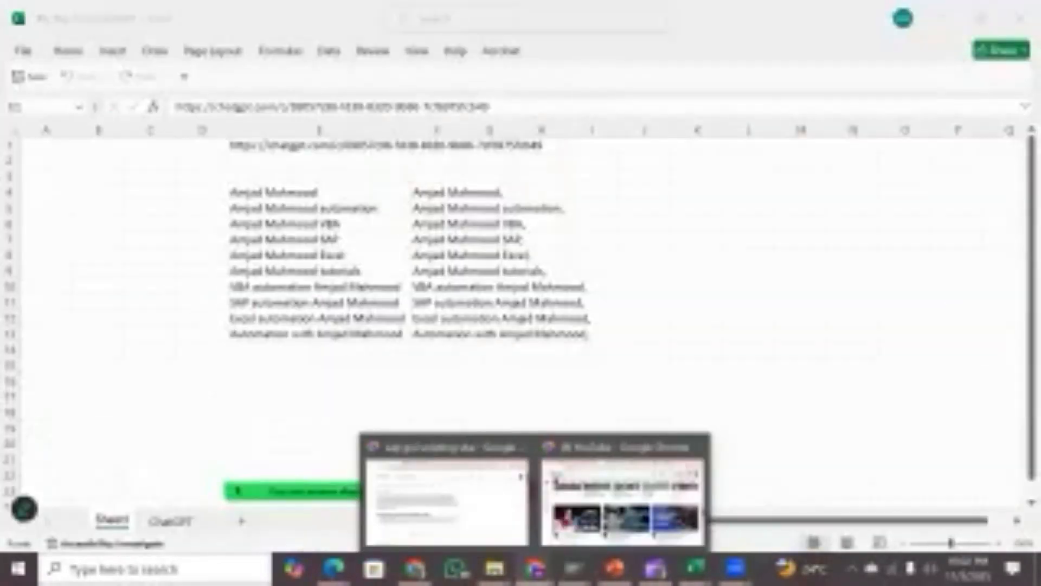
{"action": "right_click", "coordinate": [534, 568]}
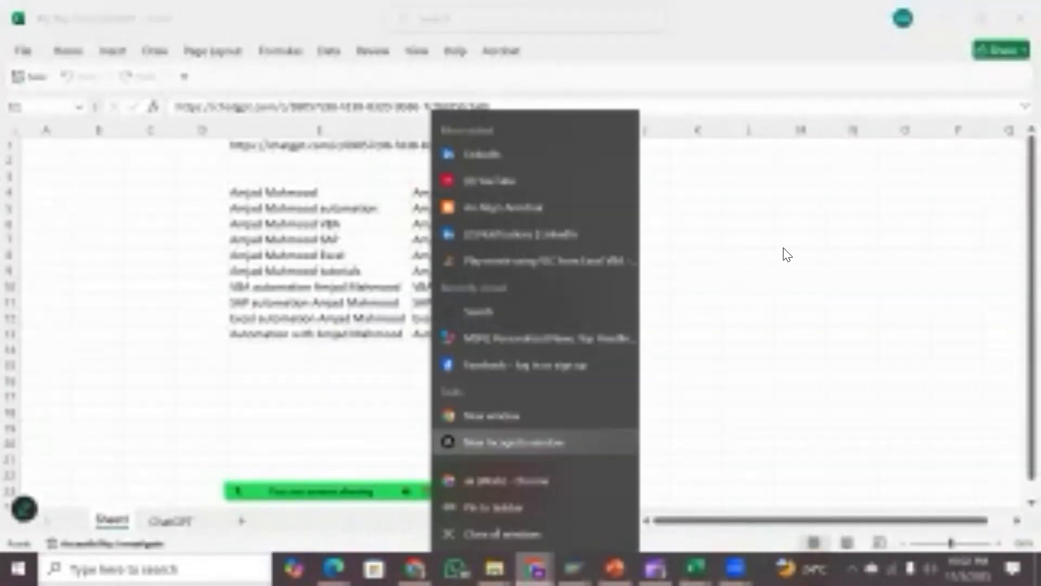
{"action": "left_click", "coordinate": [784, 250]}
{"action": "left_click", "coordinate": [462, 332]}
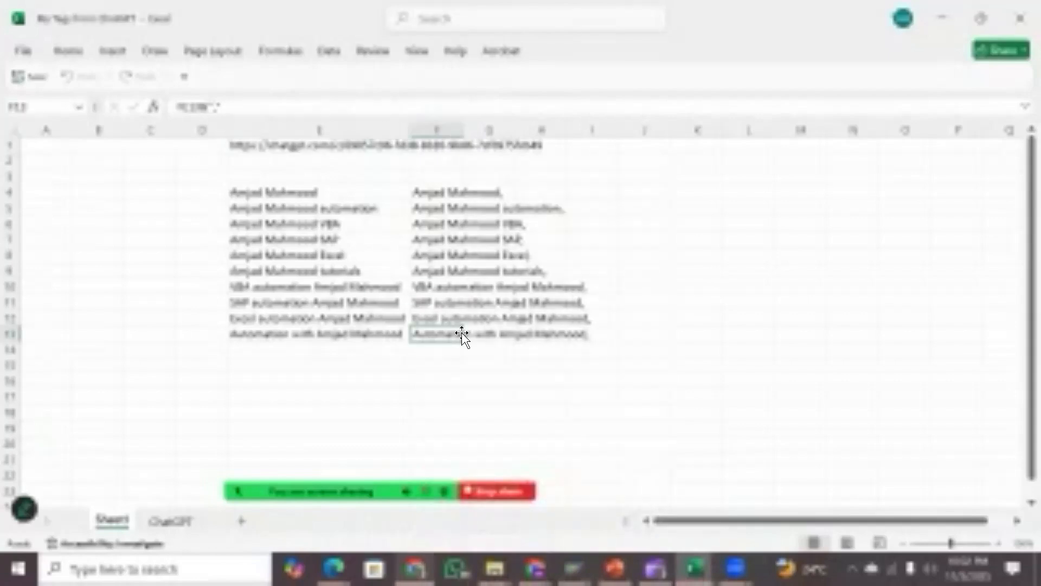
Go to the template offer in A424 of the ChatGPT sheet, and send that offer in Chrome's ChatGPT chat with "Yes please." appended.
{"action": "left_click", "coordinate": [168, 519]}
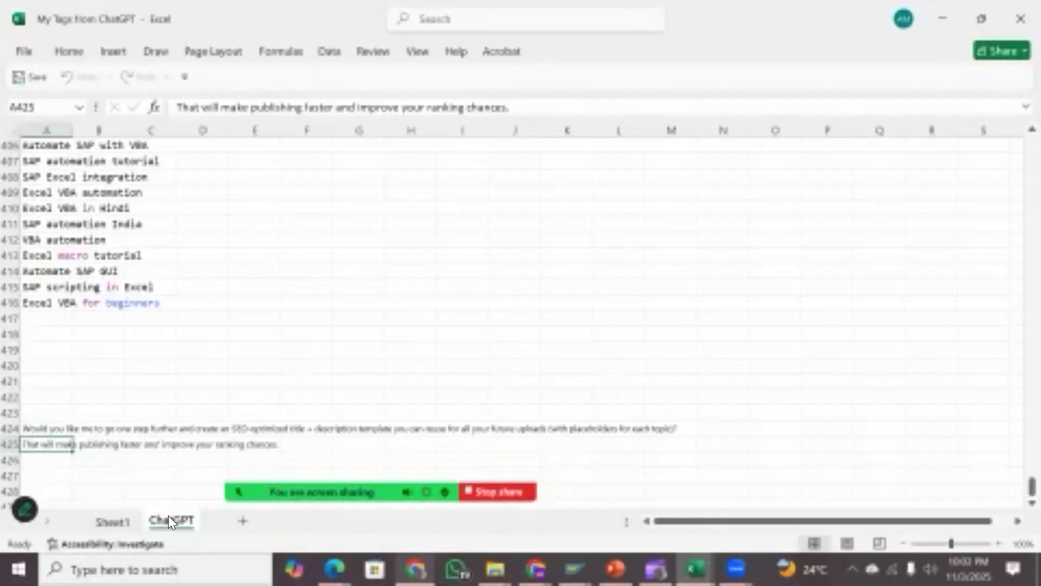
{"action": "key", "text": "Up"}
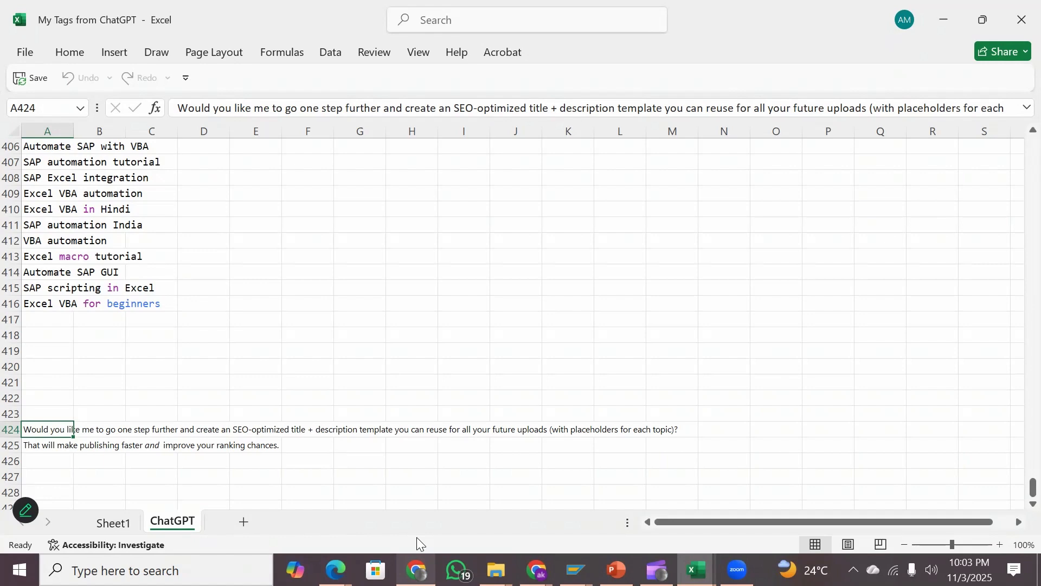
{"action": "left_click", "coordinate": [417, 569]}
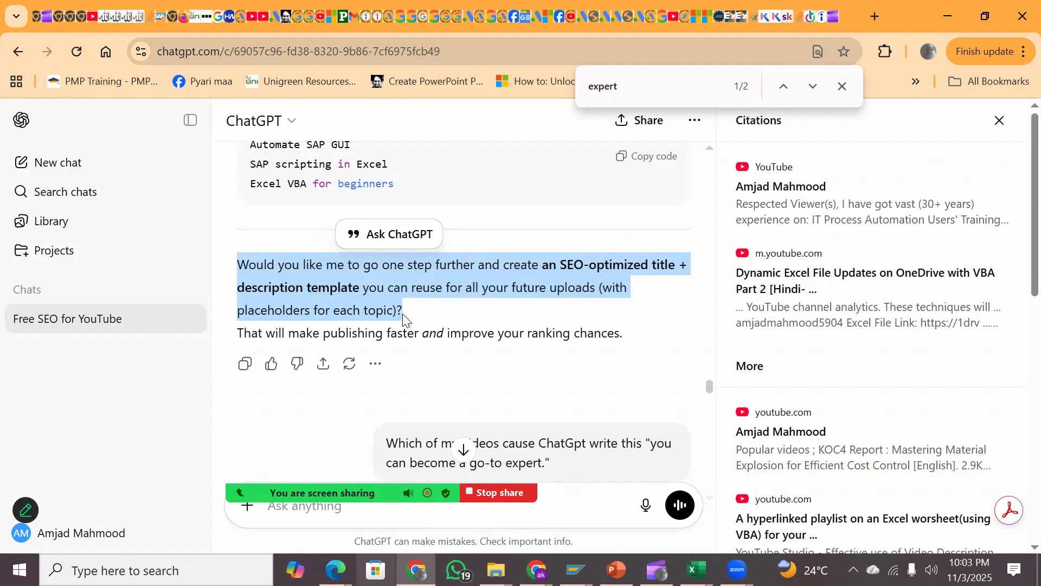
{"action": "left_click", "coordinate": [319, 515]}
{"action": "type", "text": "Would you like me to go one step further and create an SEO-optimized title + description template you can reuse for all your future uploads (with placeholders for each topic)?"}
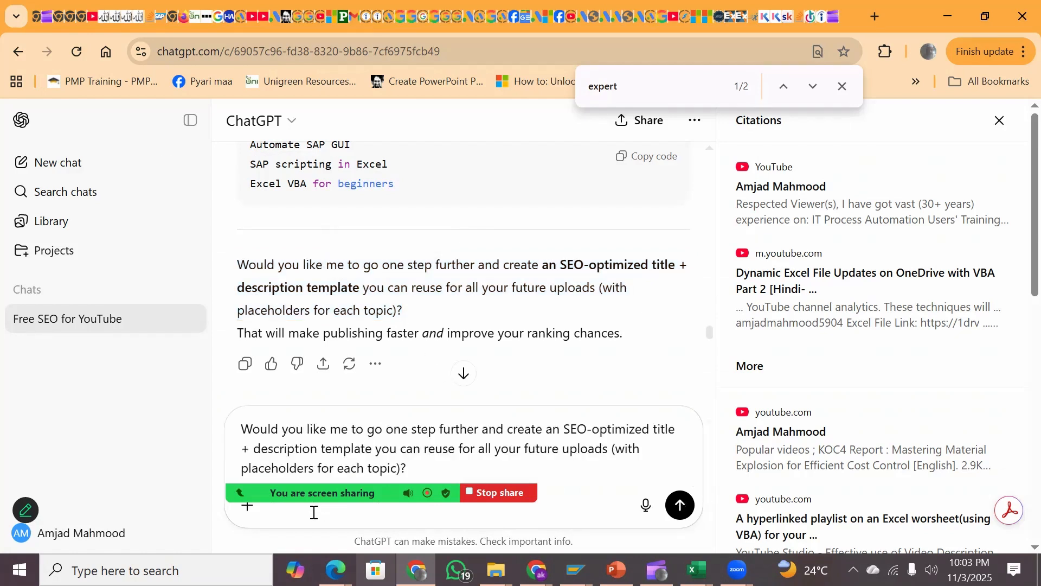
{"action": "type", "text": "Yes plea"}
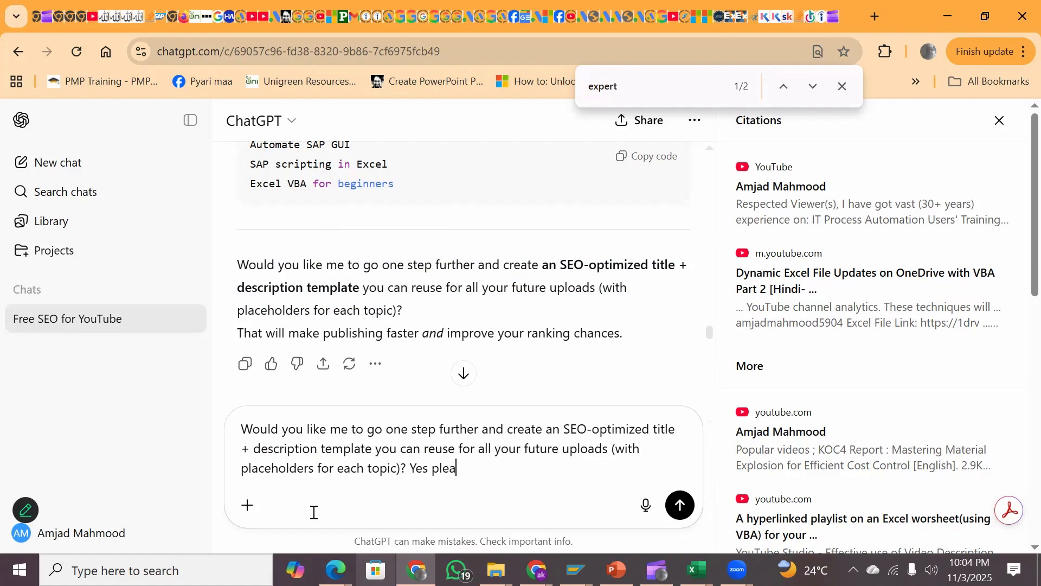
{"action": "type", "text": "se."}
{"action": "key", "text": "Return"}
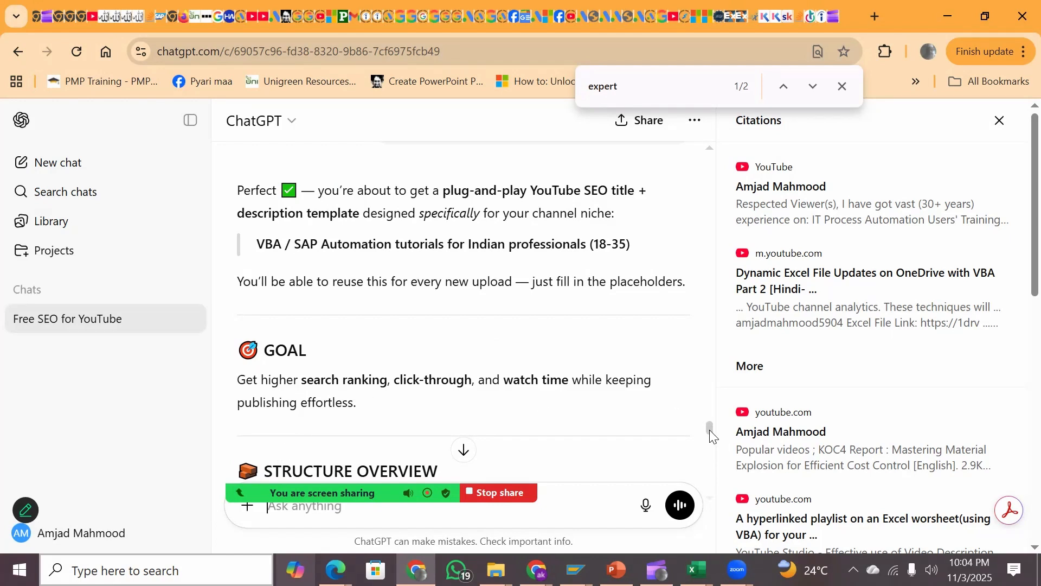
Review the reply's structure overview, then return to Excel and select the comma-suffixed tags in F4:F13 on Sheet1.
{"action": "left_click_drag", "start_coordinate": [712, 433], "coordinate": [713, 439]}
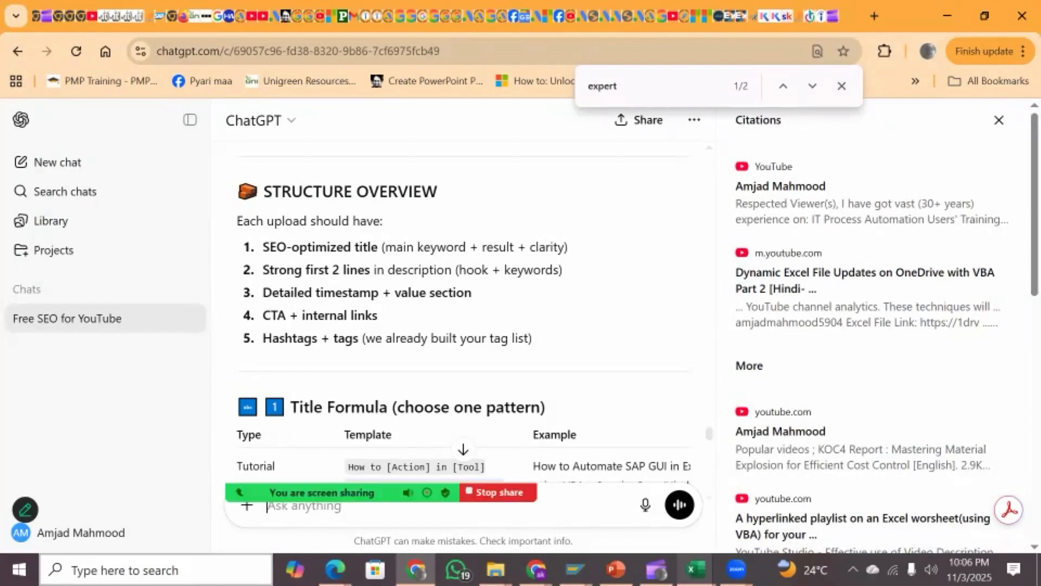
{"action": "mouse_move", "coordinate": [696, 570]}
{"action": "left_click", "coordinate": [784, 491]}
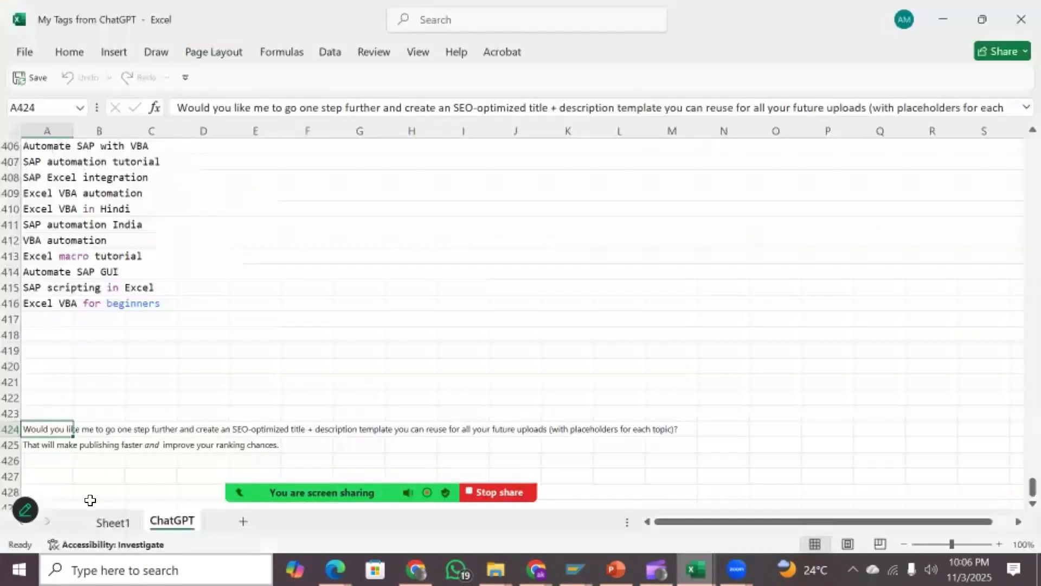
{"action": "left_click", "coordinate": [112, 524]}
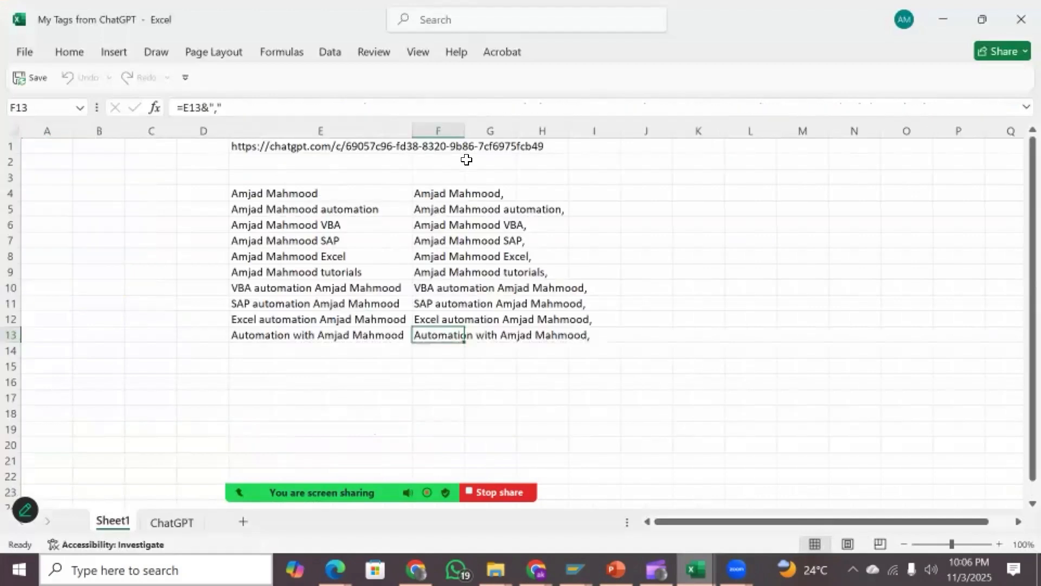
{"action": "left_click", "coordinate": [430, 194]}
{"action": "left_click_drag", "start_coordinate": [430, 194], "coordinate": [441, 326]}
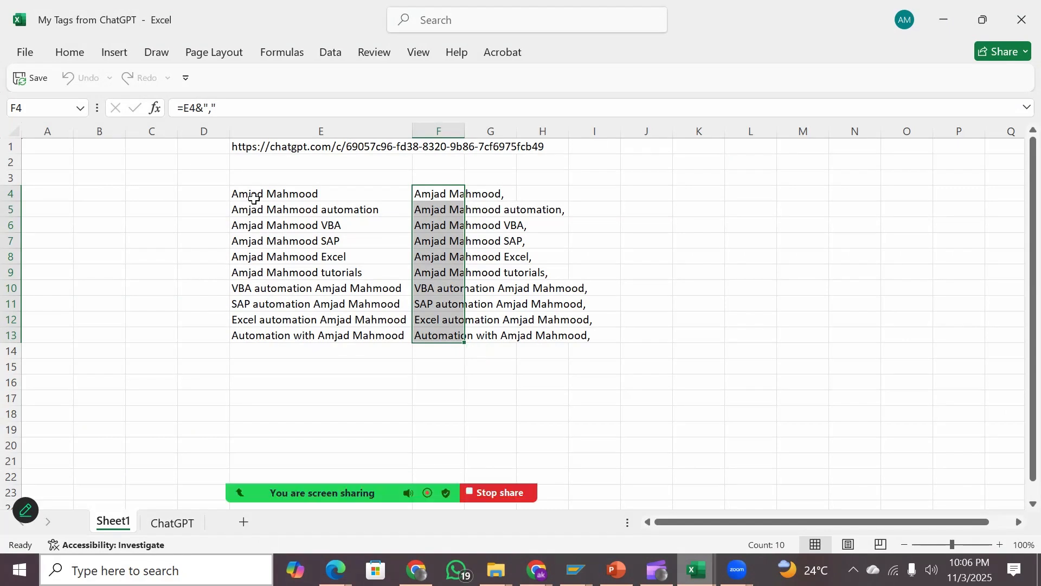
Select the original tag phrases in cells E4:E13.
{"action": "left_click", "coordinate": [256, 201]}
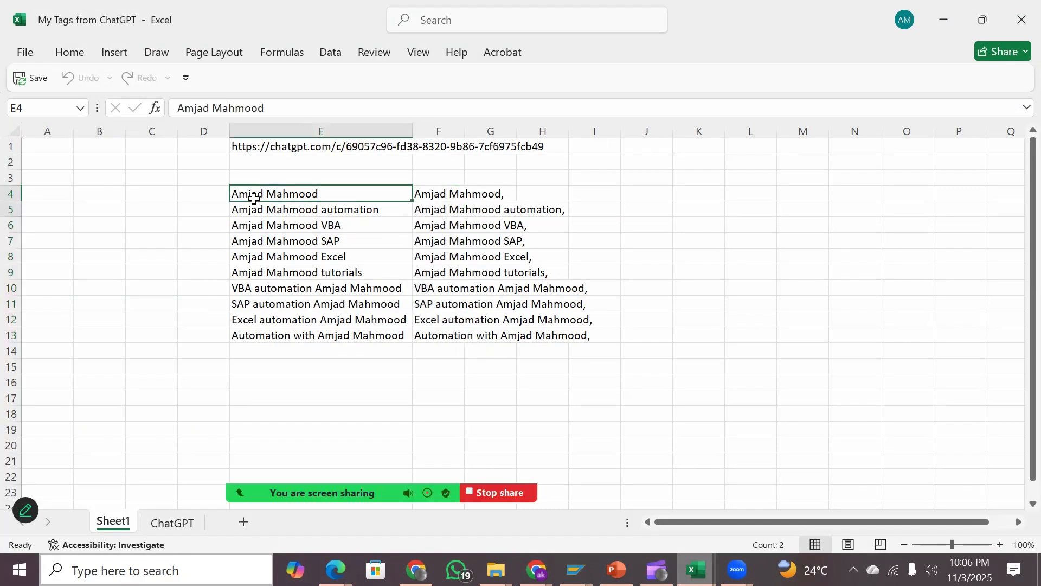
{"action": "key", "text": "shift+Down"}
{"action": "key", "text": "shift+Down"}
{"action": "key", "text": "shift+Down"}
{"action": "key", "text": "shift+Down"}
{"action": "key", "text": "shift+Down"}
{"action": "key", "text": "shift+Down"}
{"action": "key", "text": "shift+Down"}
{"action": "key", "text": "shift+Down"}
{"action": "key", "text": "shift+Down"}
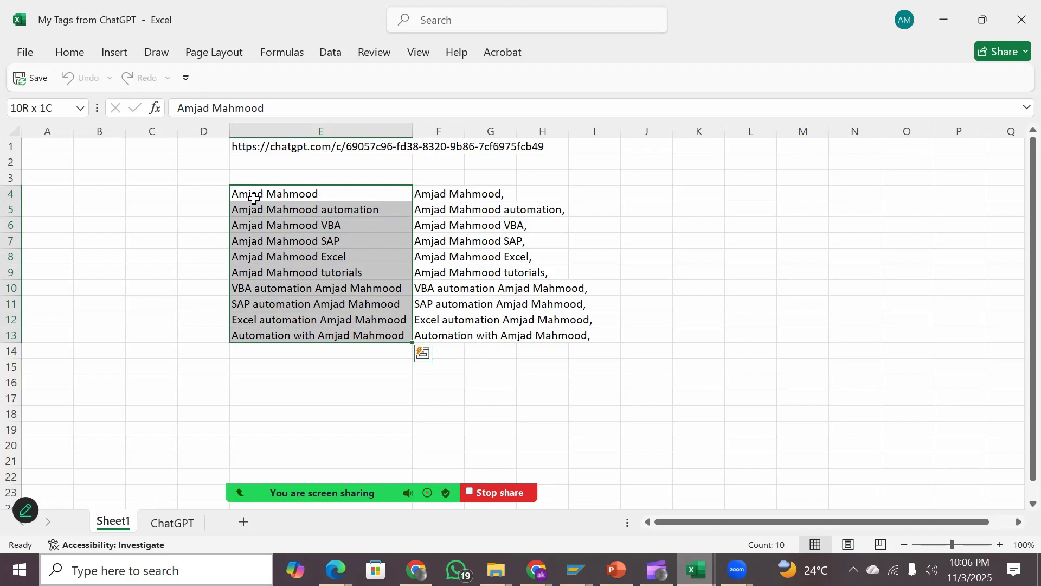
Clear the comma formulas from cells F5:F13, keeping the one in F4.
{"action": "key", "text": "Right"}
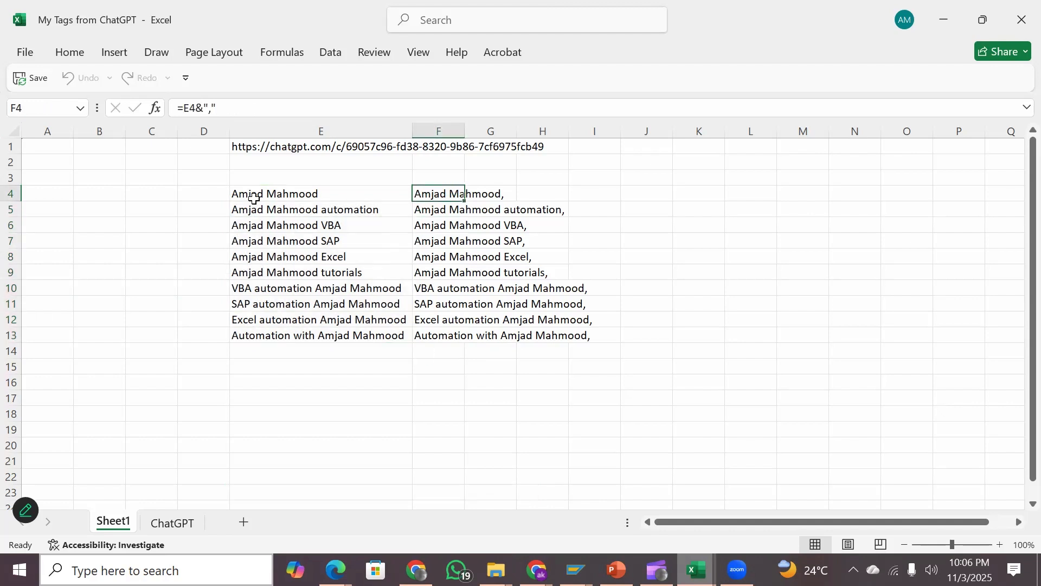
{"action": "key", "text": "Down"}
{"action": "key", "text": "shift+Down"}
{"action": "key", "text": "shift+Down"}
{"action": "key", "text": "shift+Down"}
{"action": "key", "text": "shift+Down"}
{"action": "key", "text": "shift+Down"}
{"action": "key", "text": "shift+Down"}
{"action": "key", "text": "shift+Down"}
{"action": "key", "text": "shift+Down"}
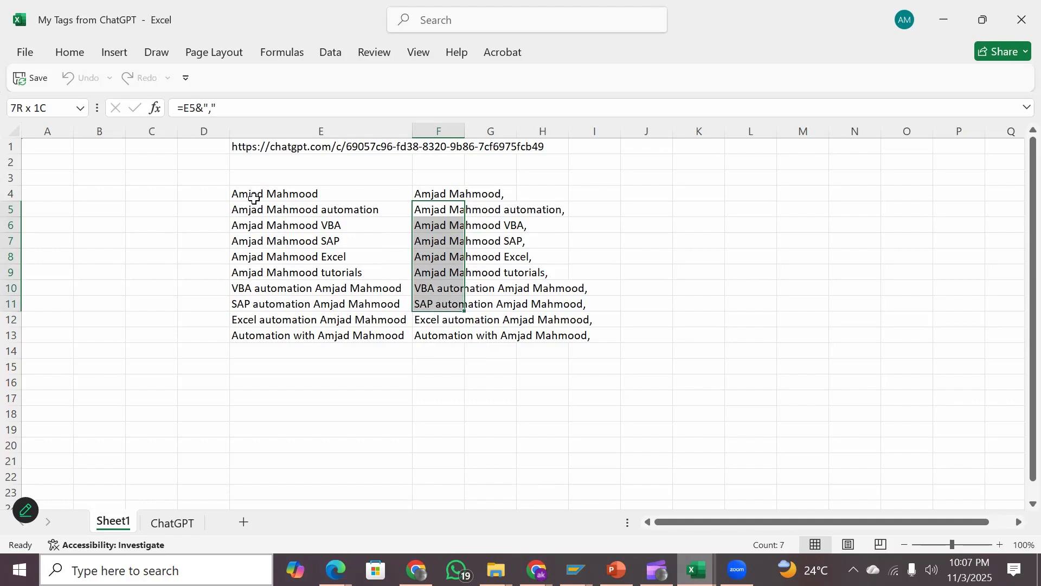
{"action": "key", "text": "Delete"}
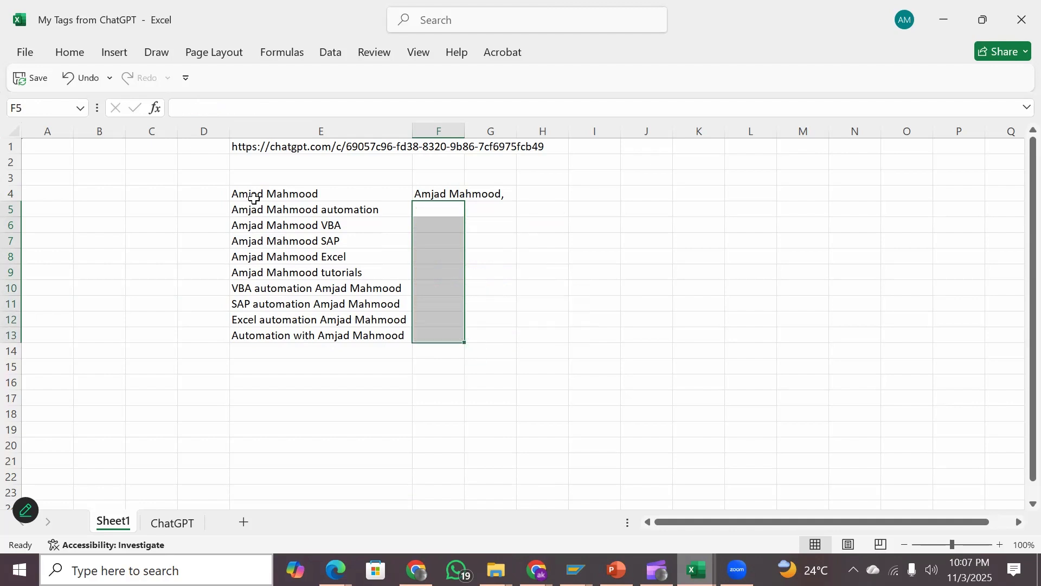
Inspect the formula =E4&"," in F4 and fill it down through F13.
{"action": "key", "text": "Up"}
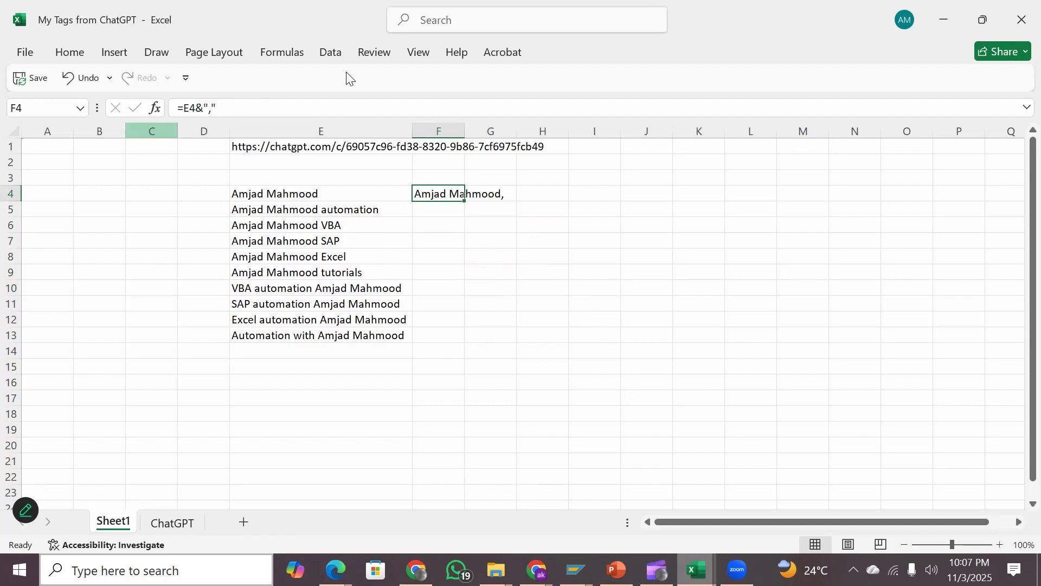
{"action": "left_click", "coordinate": [217, 107]}
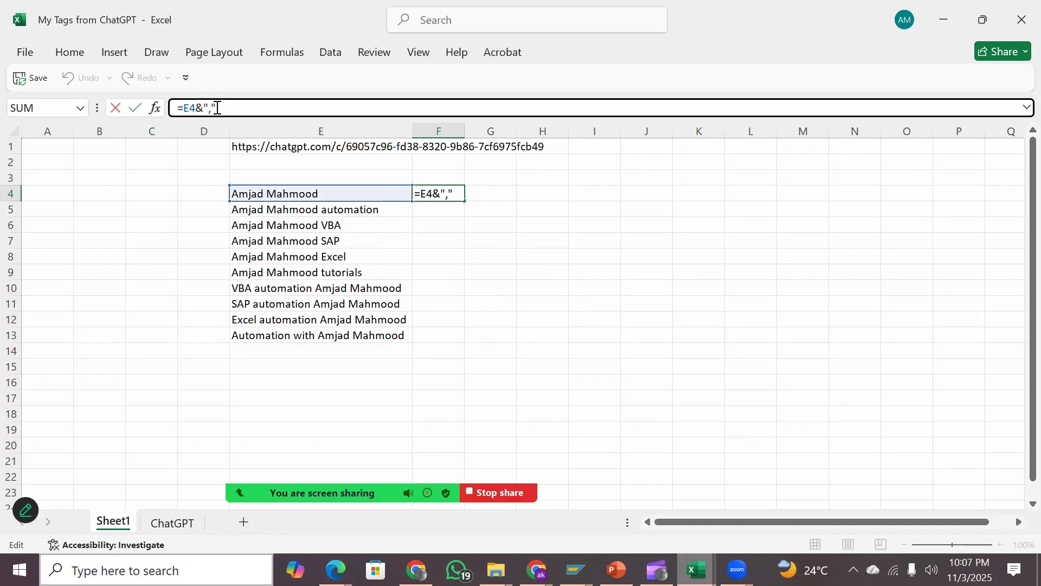
{"action": "left_click", "coordinate": [528, 187]}
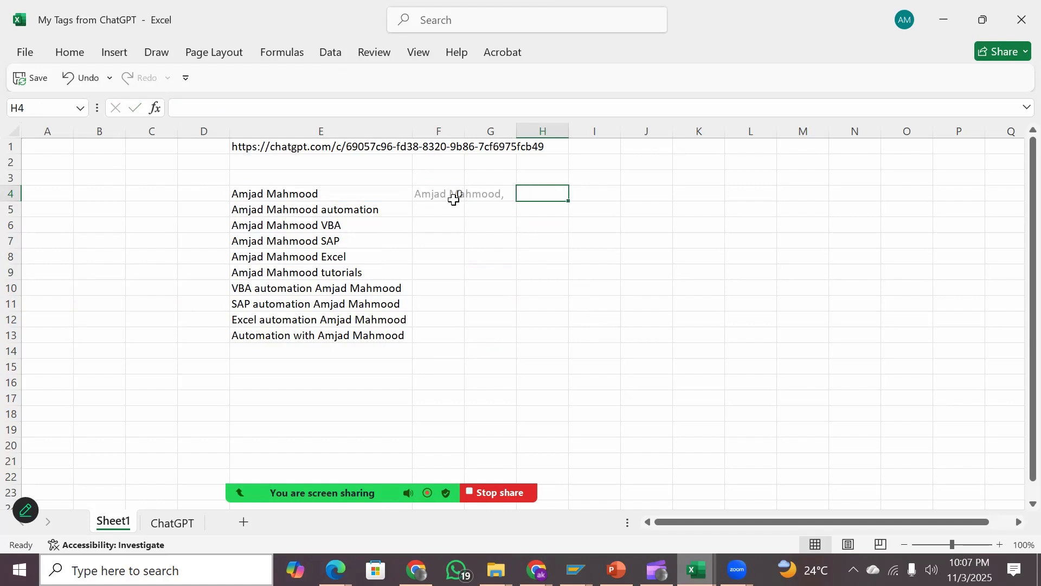
{"action": "left_click", "coordinate": [443, 190]}
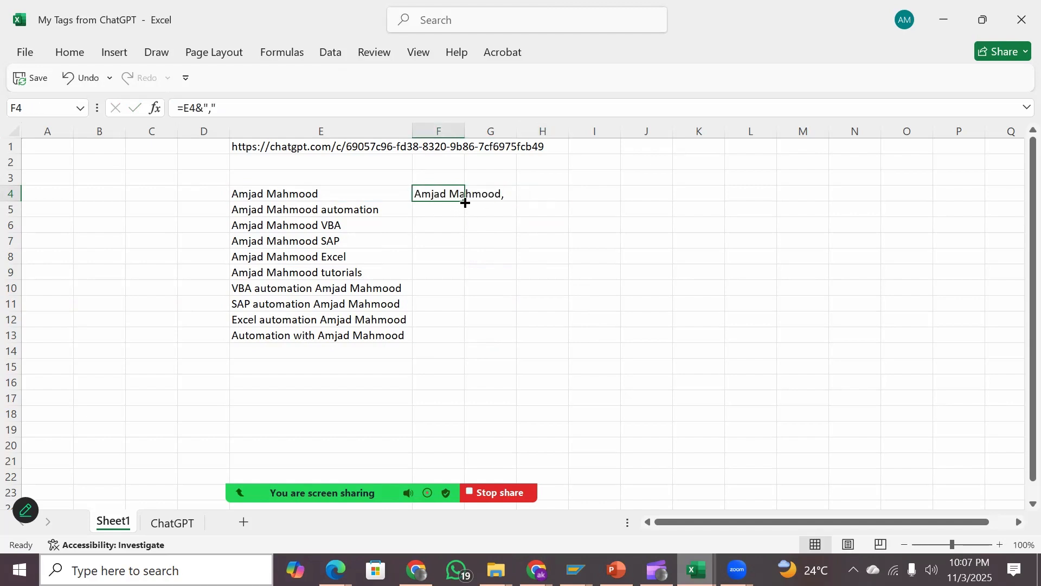
{"action": "double_click", "coordinate": [465, 202]}
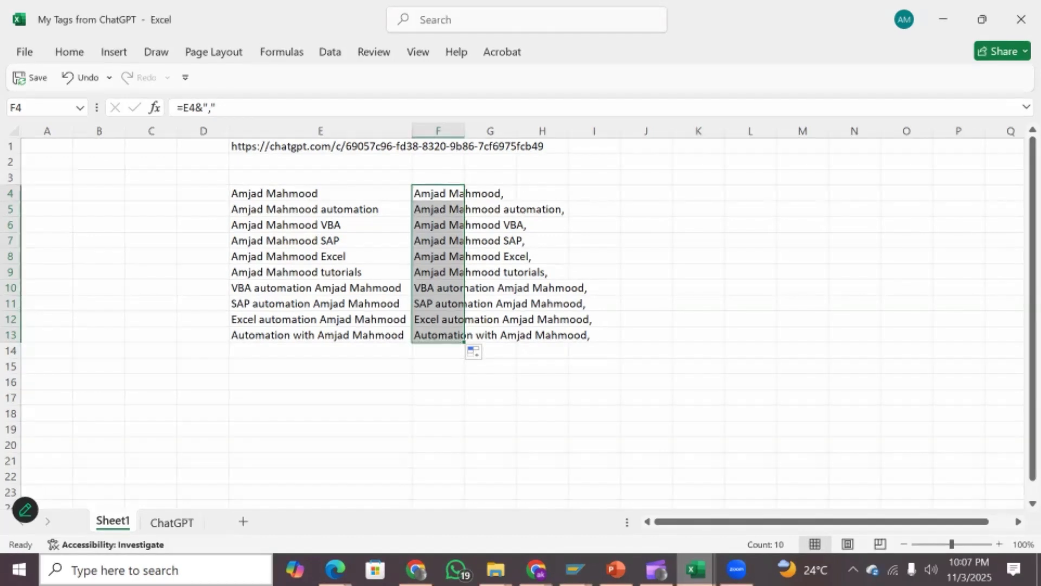
Switch to YouTube Studio in Chrome and show all channel videos matching the search "SAP".
{"action": "left_click", "coordinate": [416, 570]}
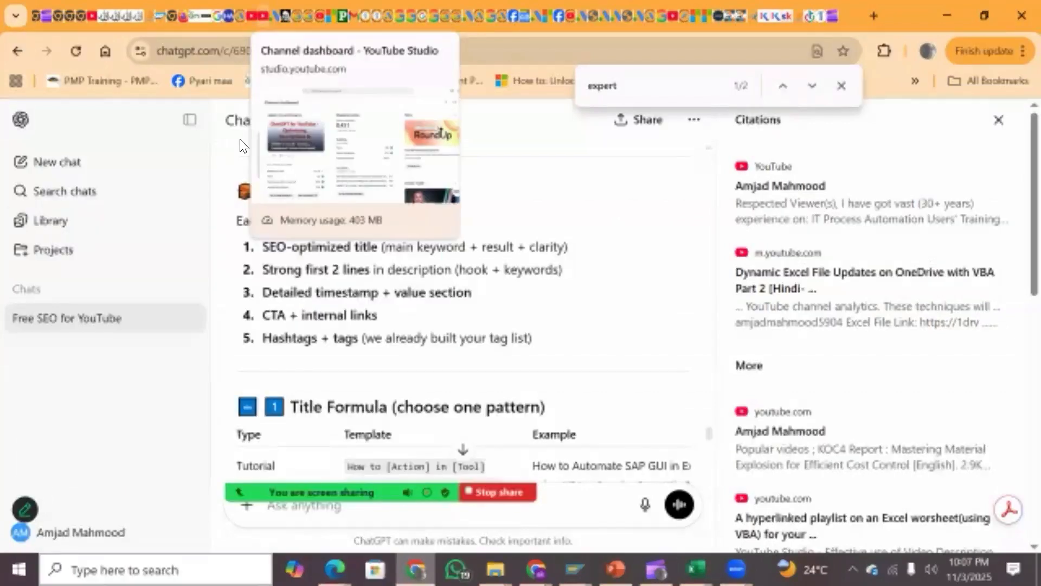
{"action": "left_click", "coordinate": [264, 16]}
{"action": "left_click", "coordinate": [56, 313]}
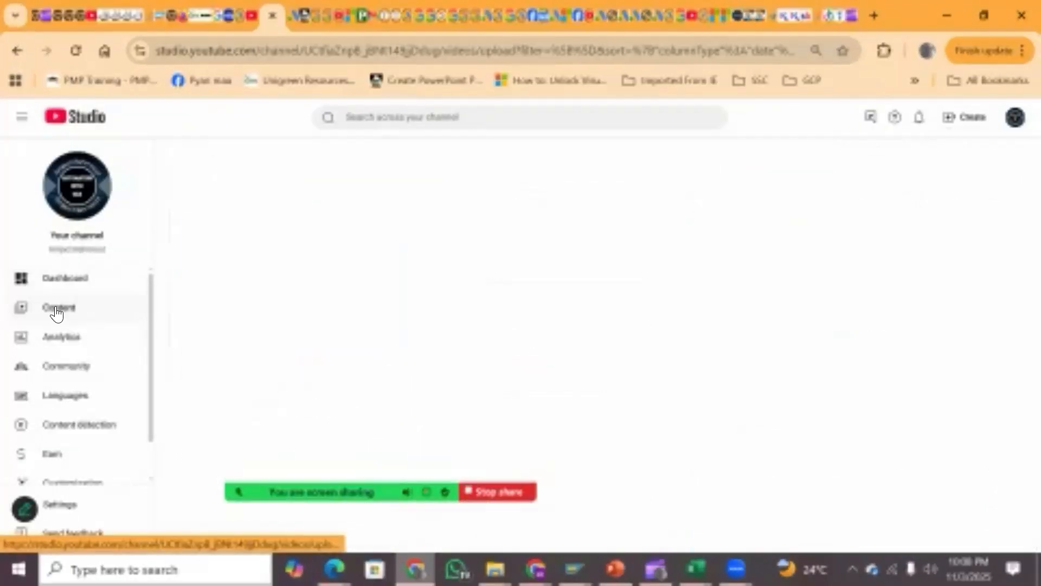
{"action": "left_click", "coordinate": [484, 123]}
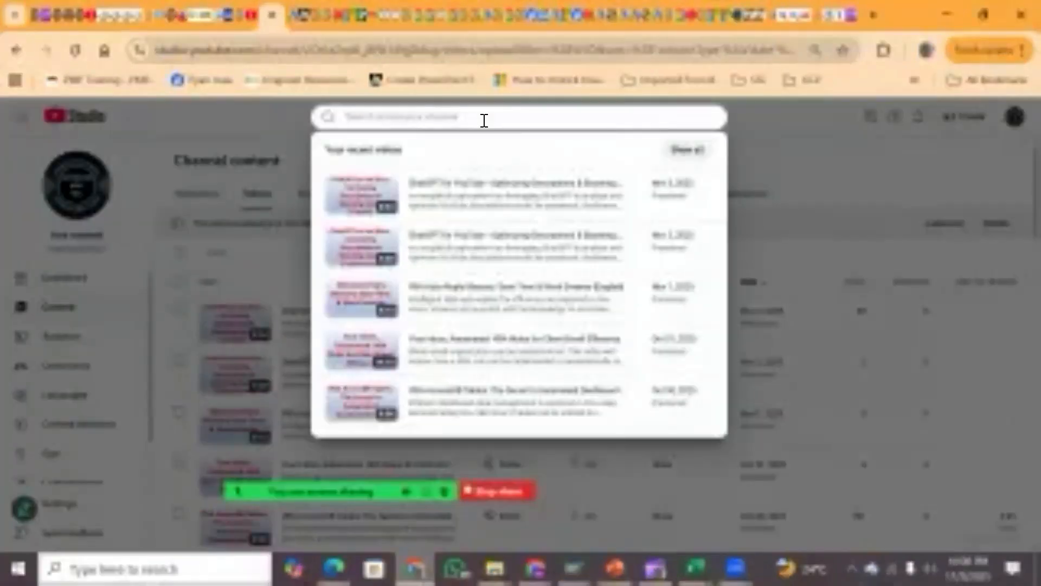
{"action": "type", "text": "sap"}
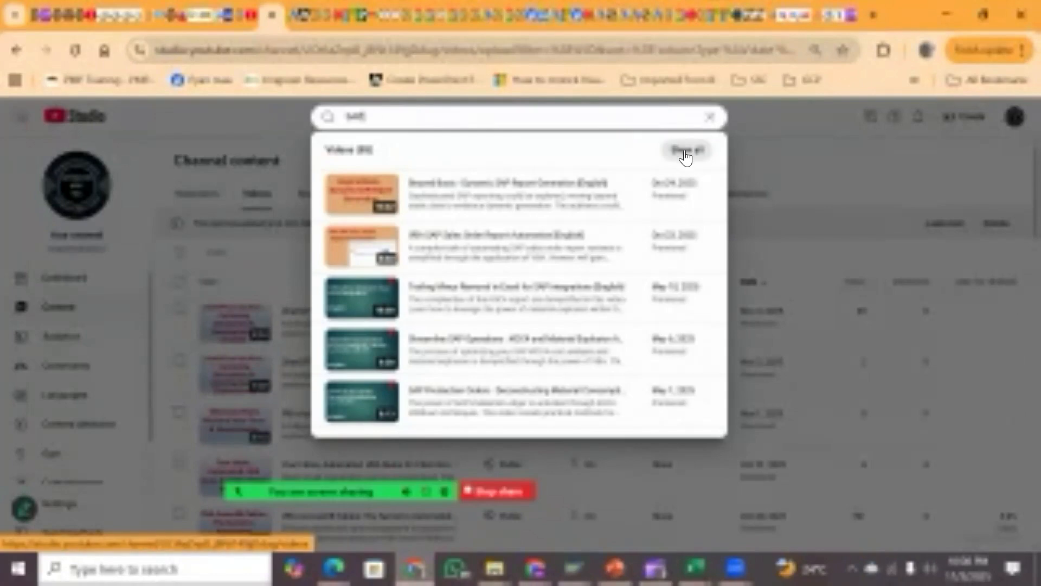
{"action": "left_click", "coordinate": [686, 153]}
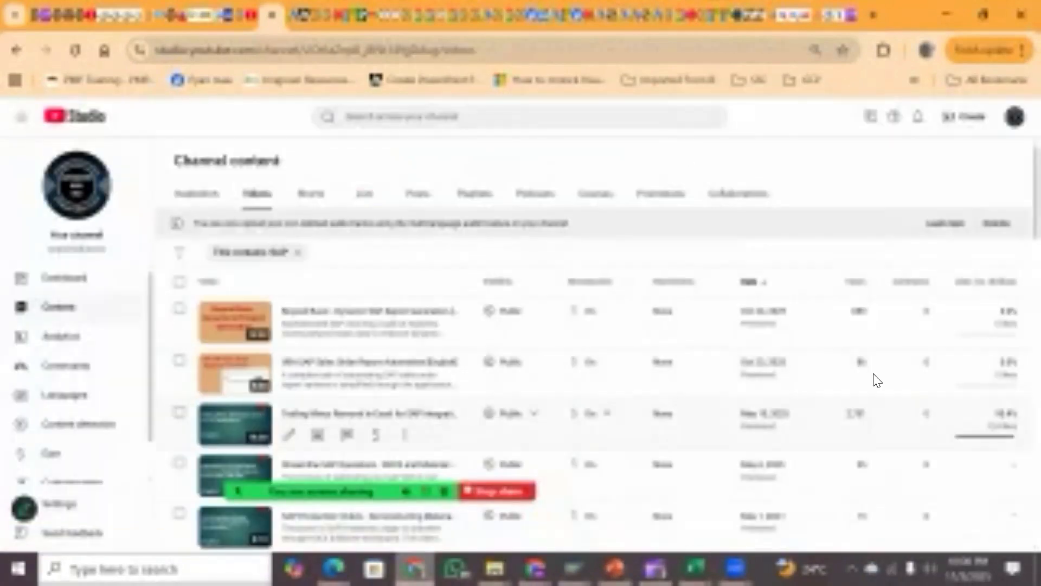
Browse the filtered SAP videos and sort them by number of views, highest first.
{"action": "scroll", "coordinate": [1018, 534], "scroll_direction": "down", "scroll_amount": 5}
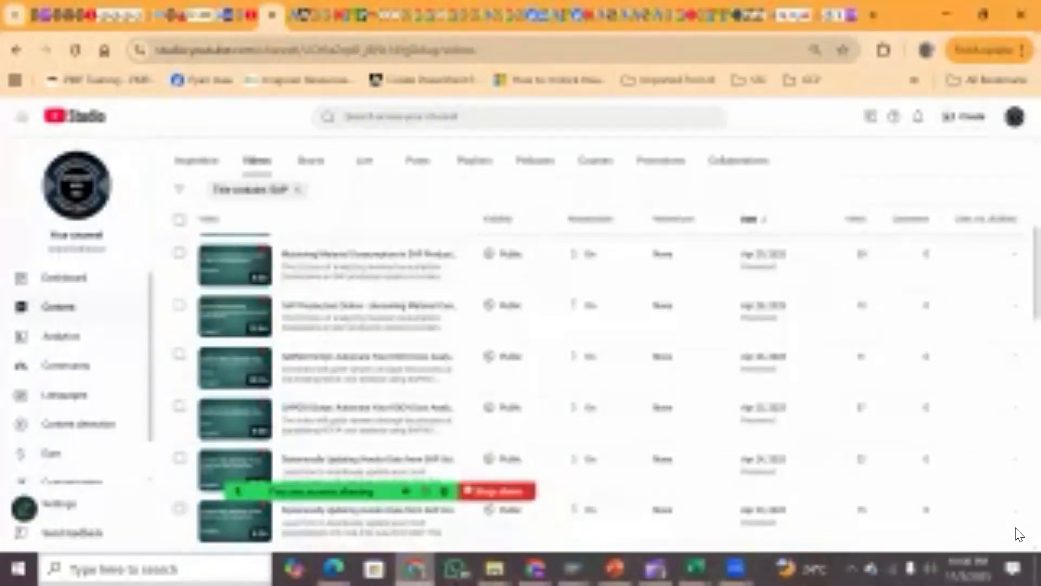
{"action": "scroll", "coordinate": [1018, 534], "scroll_direction": "down", "scroll_amount": 5}
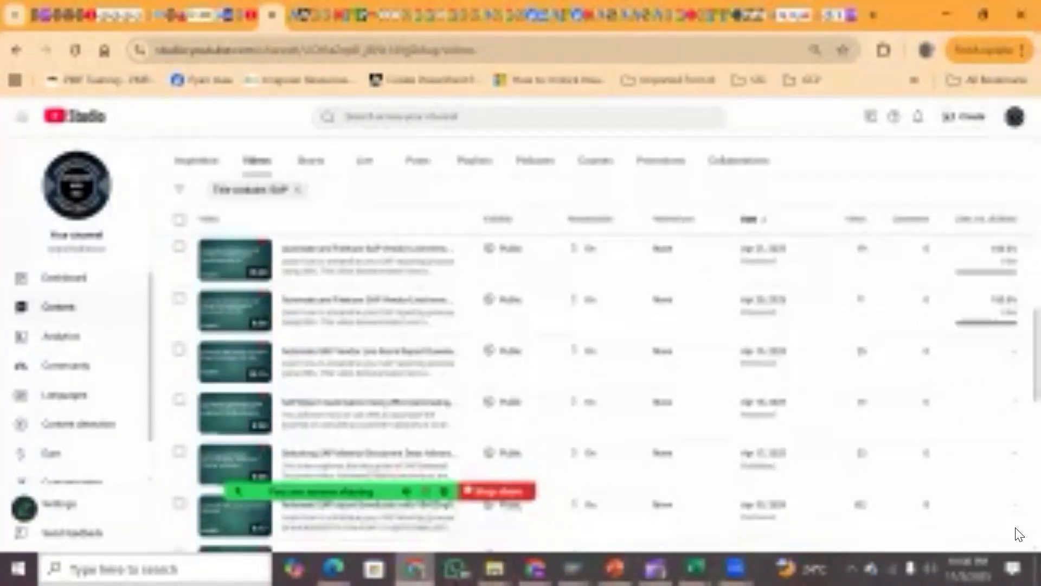
{"action": "left_click", "coordinate": [860, 223]}
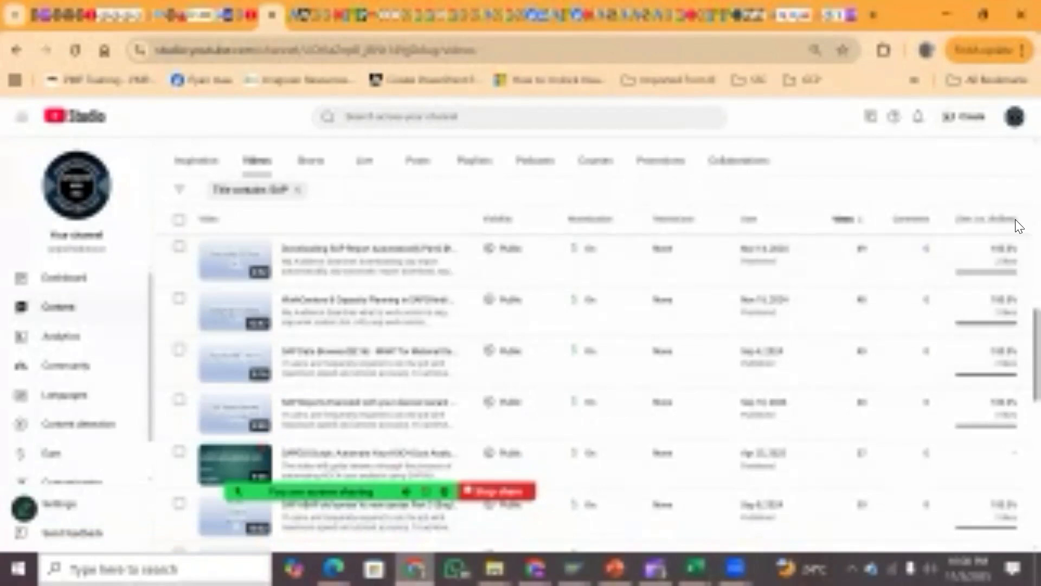
{"action": "scroll", "coordinate": [1016, 219], "scroll_direction": "up", "scroll_amount": 10}
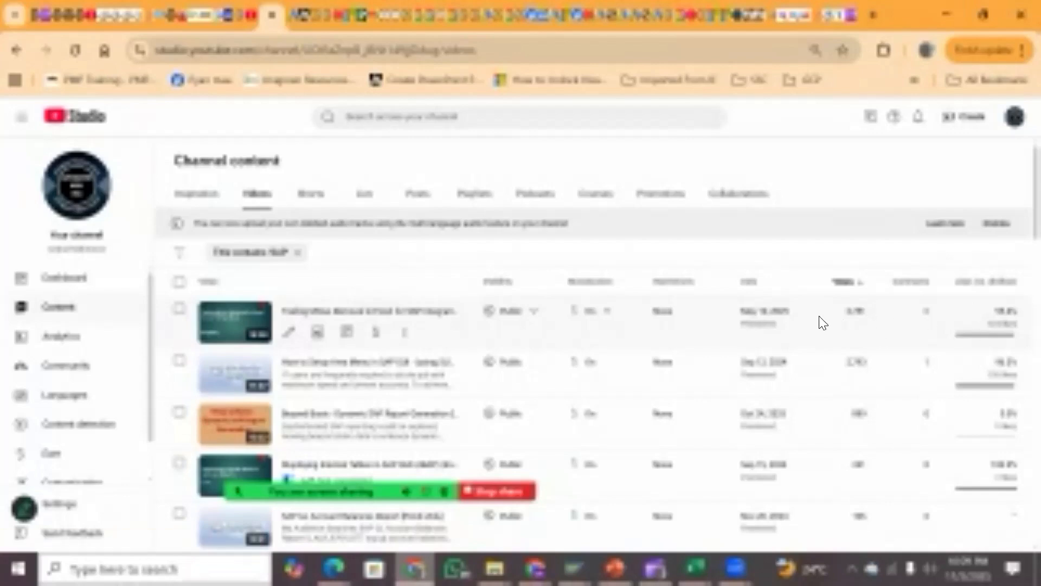
Open the details of the Trailing Minus Removal video and insert the comma-separated creator-name keyword list after "Excel Formula Secrets," in its description.
{"action": "left_click", "coordinate": [288, 337]}
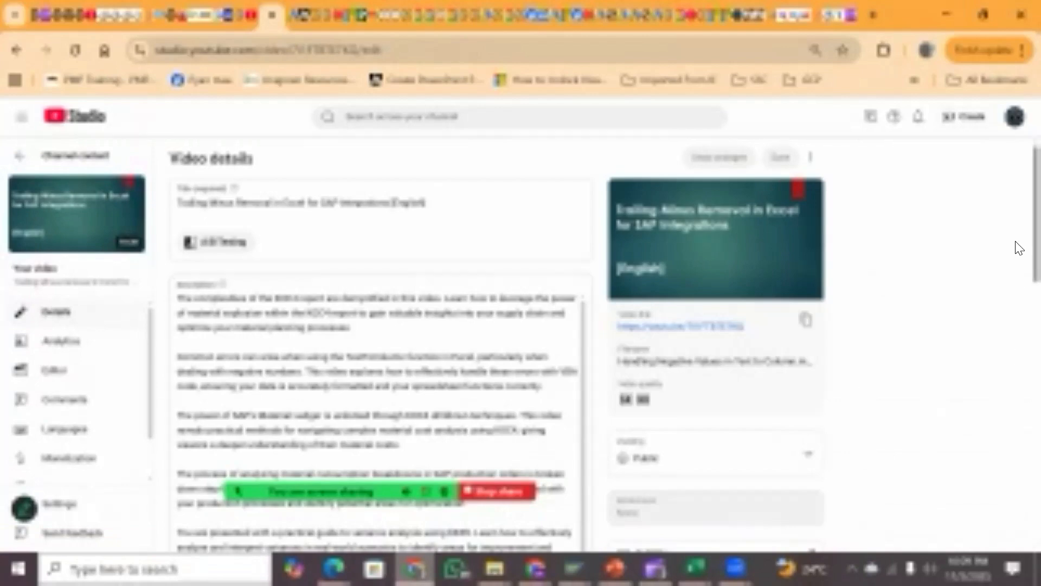
{"action": "scroll", "coordinate": [1017, 320], "scroll_direction": "down", "scroll_amount": 10}
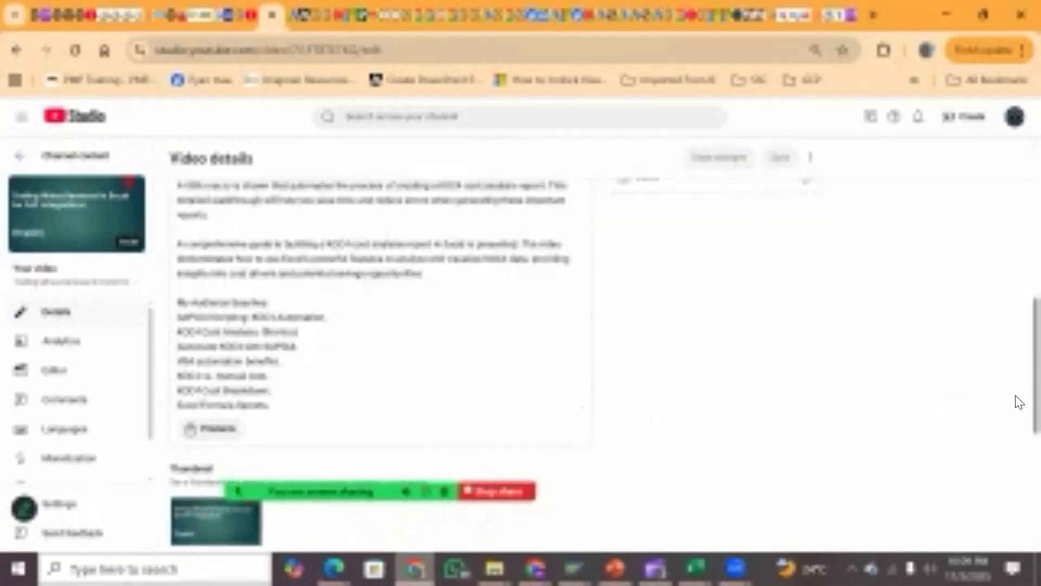
{"action": "left_click", "coordinate": [278, 405]}
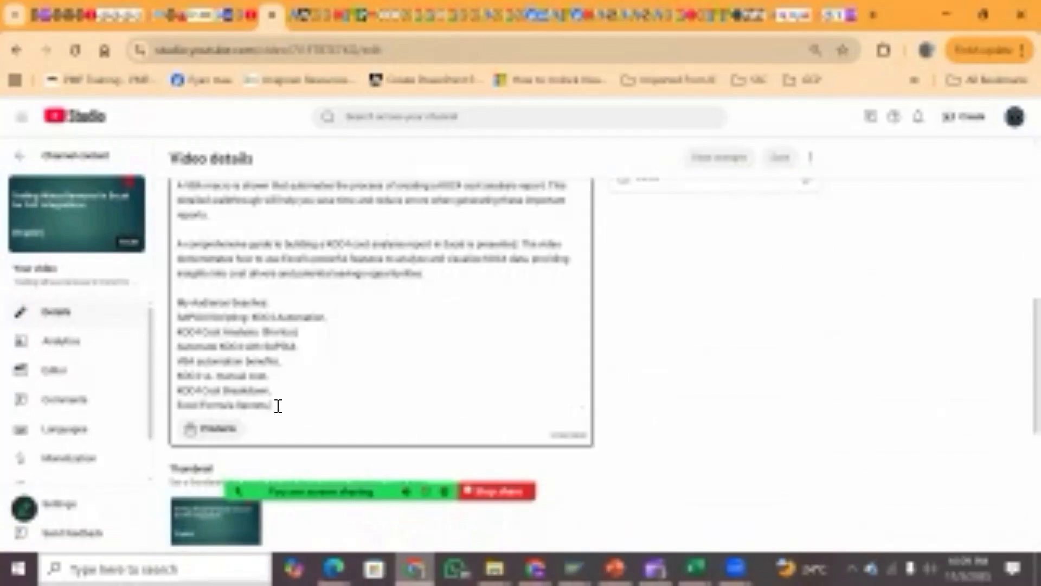
{"action": "scroll", "coordinate": [279, 406], "scroll_direction": "down", "scroll_amount": 5}
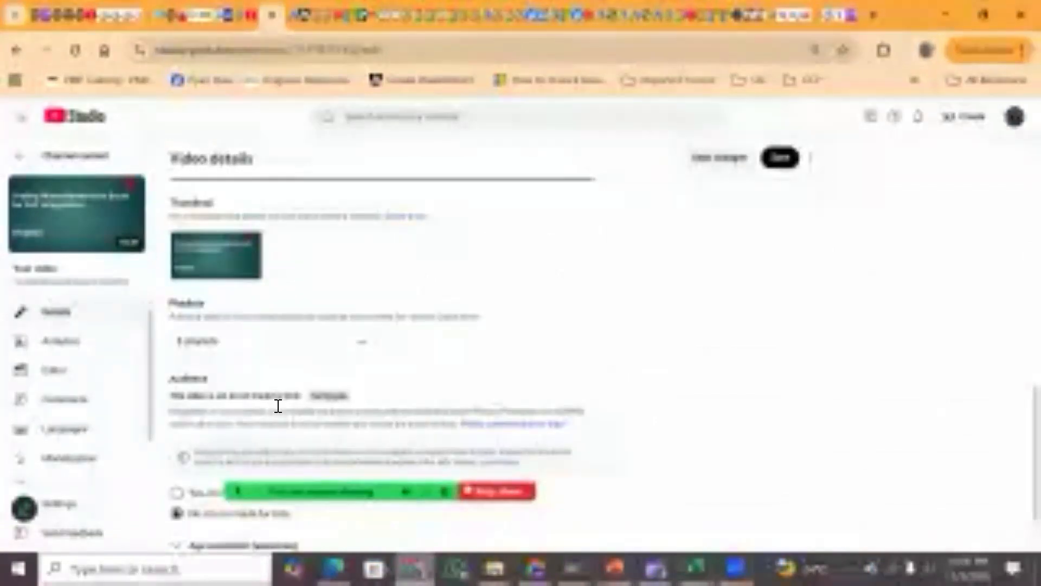
{"action": "scroll", "coordinate": [278, 411], "scroll_direction": "up", "scroll_amount": 4}
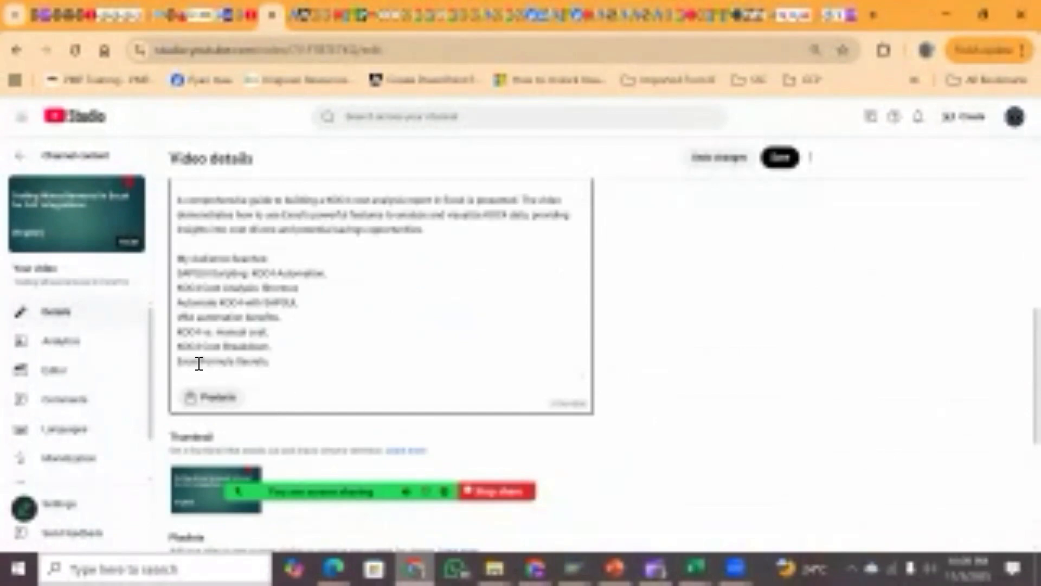
{"action": "key", "text": "Down"}
{"action": "type", "text": "Amjad Mahmood, Amjad Mahmood automation, Amjad Mahmood VBA, Amjad Mahmood SAP, Amjad Mahmood Excel, Amjad Mahmood tutorials, VBA automation Amjad Mahmood, SAP automation Amjad Mahmood, Excel automation Amjad Mahmood, Automation with Amjad Mahmood,"}
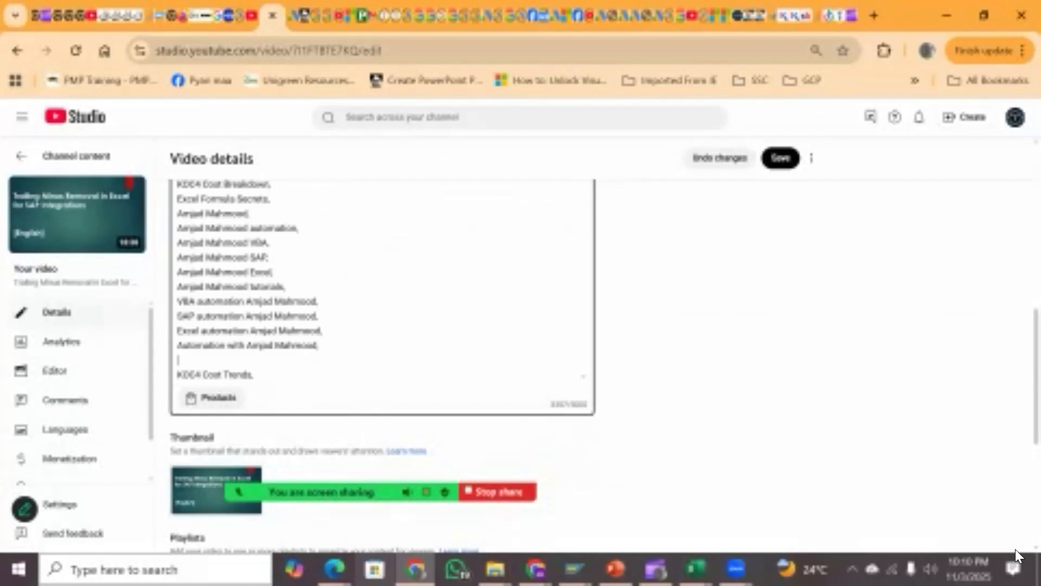
Show the additional settings of the Trailing Minus Removal video, check its tags, and save the video details.
{"action": "scroll", "coordinate": [1017, 534], "scroll_direction": "down", "scroll_amount": 1}
{"action": "scroll", "coordinate": [1017, 534], "scroll_direction": "down", "scroll_amount": 3}
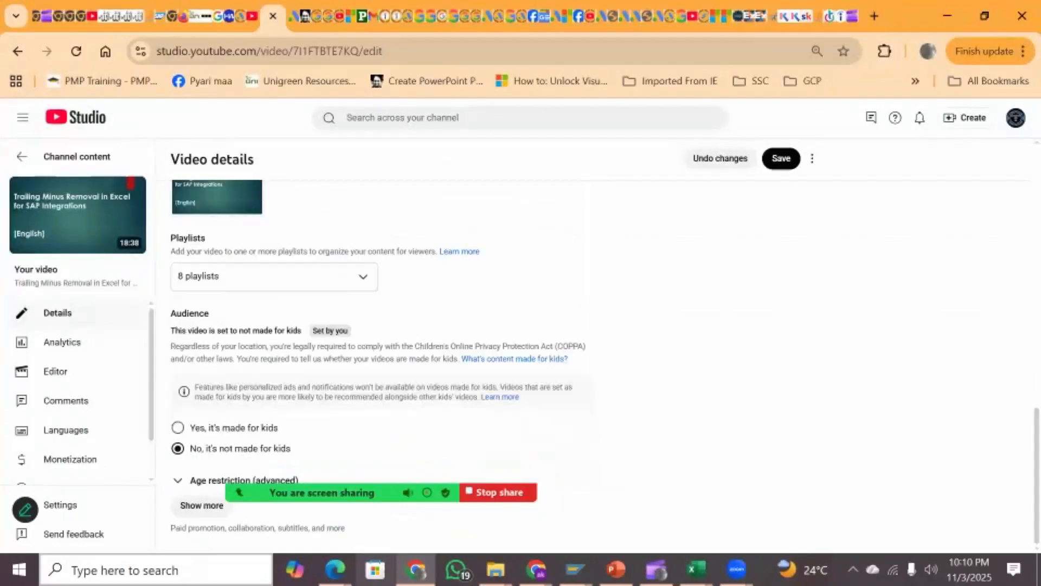
{"action": "left_click", "coordinate": [202, 505]}
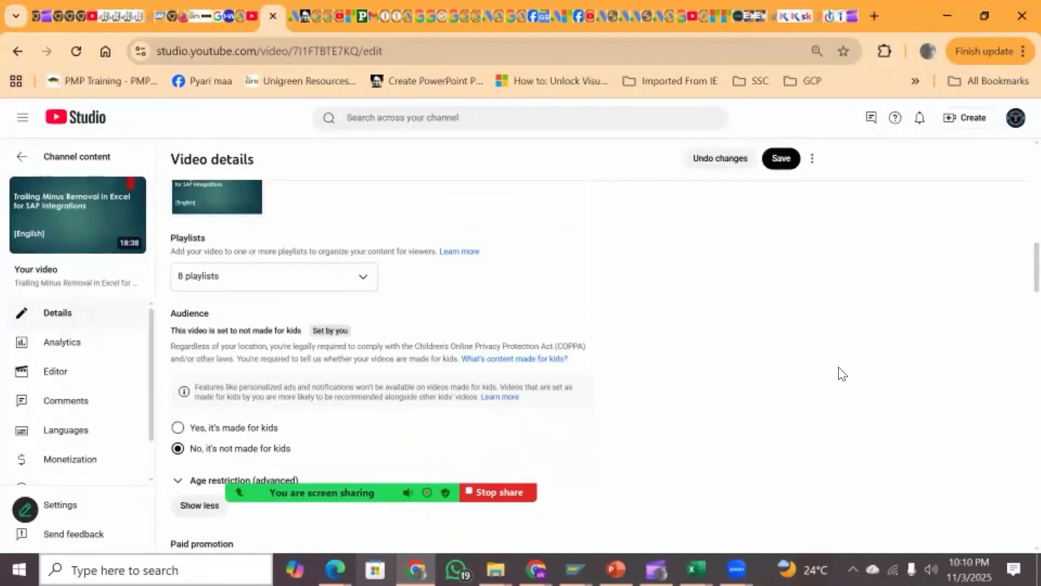
{"action": "scroll", "coordinate": [1017, 531], "scroll_direction": "down", "scroll_amount": 12}
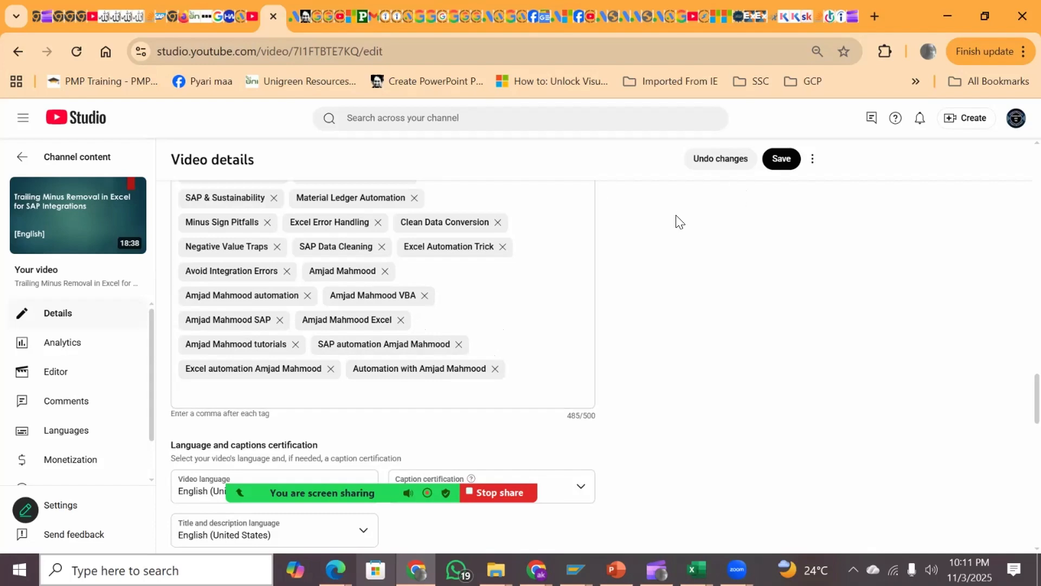
{"action": "left_click", "coordinate": [789, 161]}
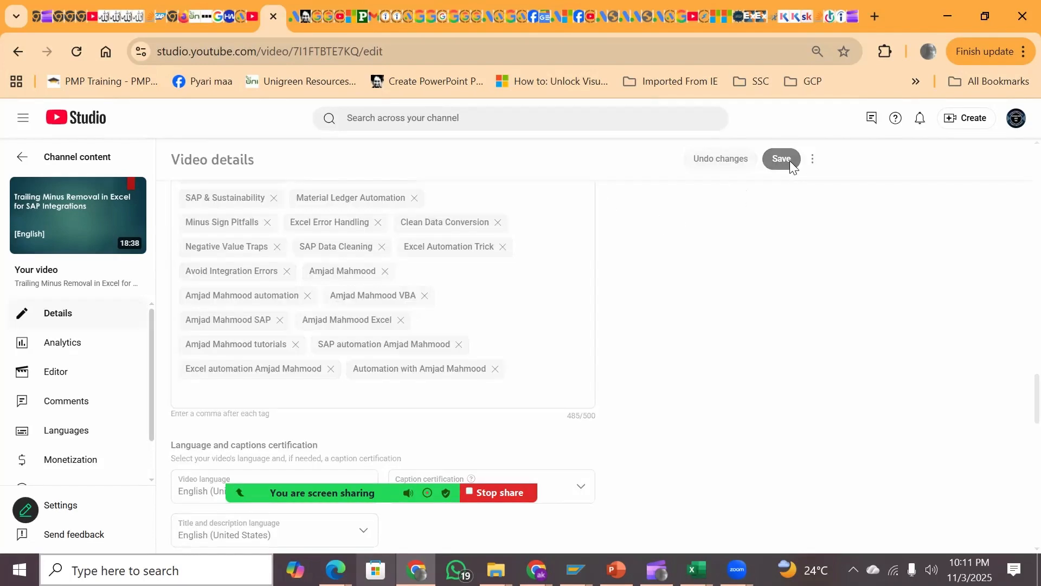
Open the "How to Setup Area Menu in SAP GUI" video's details and add the creator-name keyword list after "vba sap tcode," in its description.
{"action": "left_click", "coordinate": [20, 47]}
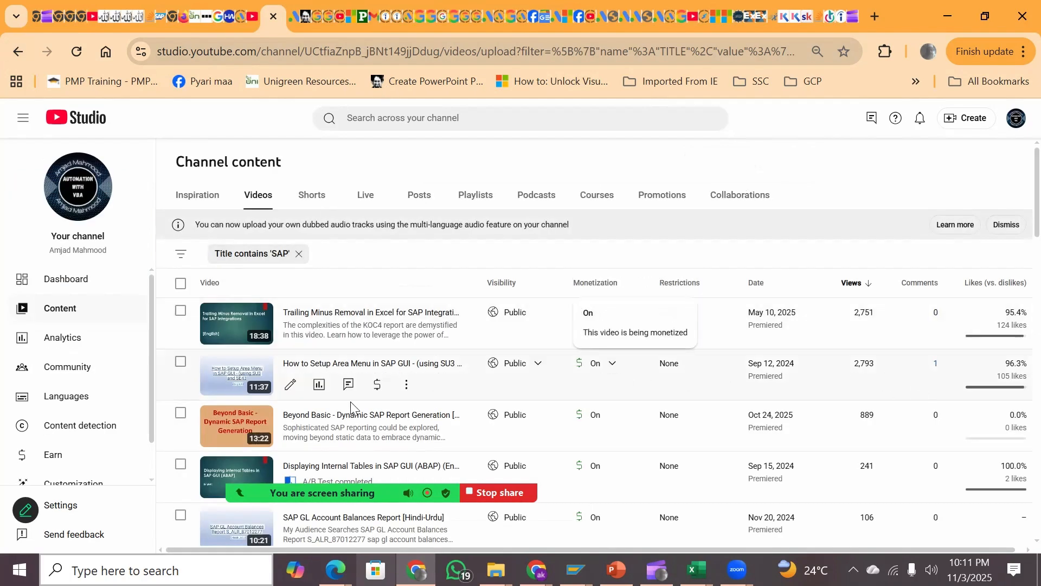
{"action": "left_click", "coordinate": [289, 387]}
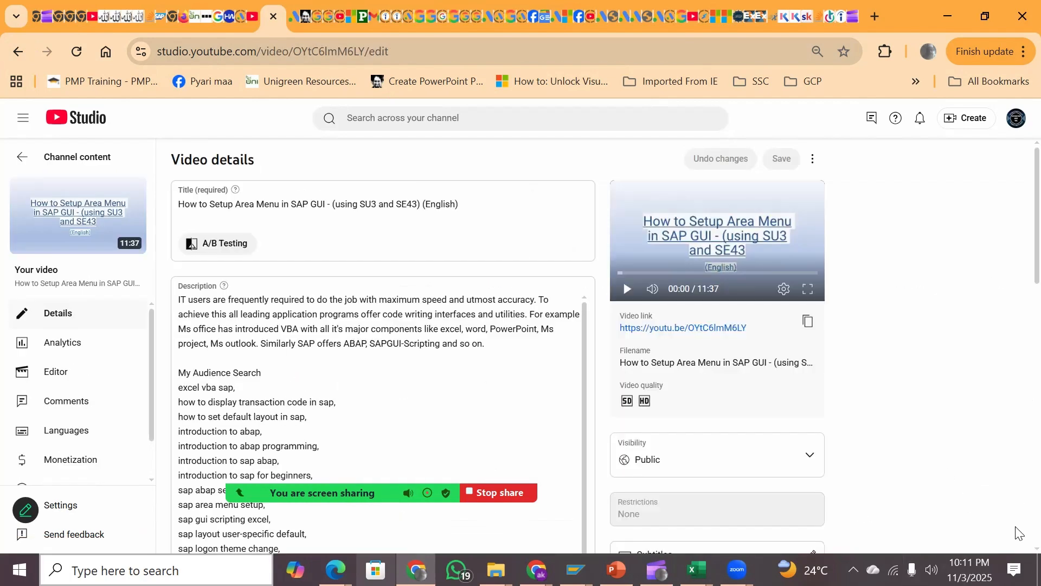
{"action": "scroll", "coordinate": [1018, 524], "scroll_direction": "down", "scroll_amount": 7}
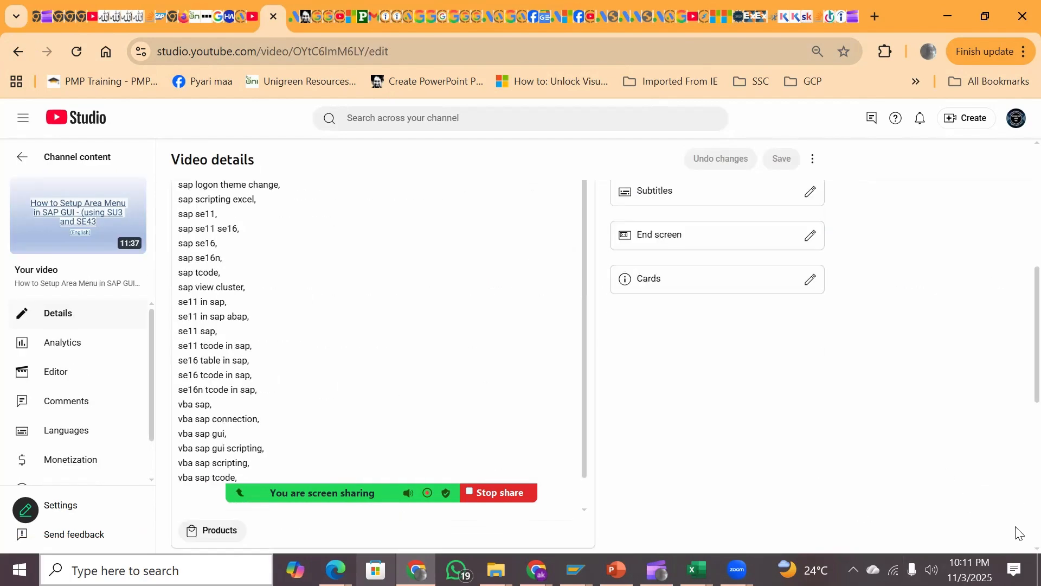
{"action": "left_click", "coordinate": [249, 477]}
{"action": "key", "text": "Return"}
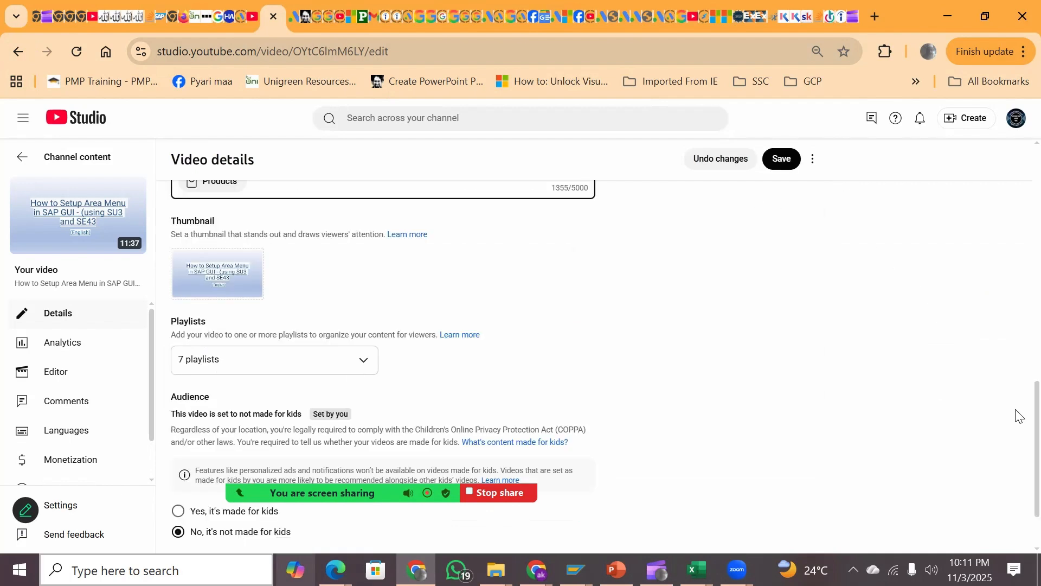
{"action": "scroll", "coordinate": [1017, 422], "scroll_direction": "up", "scroll_amount": 5}
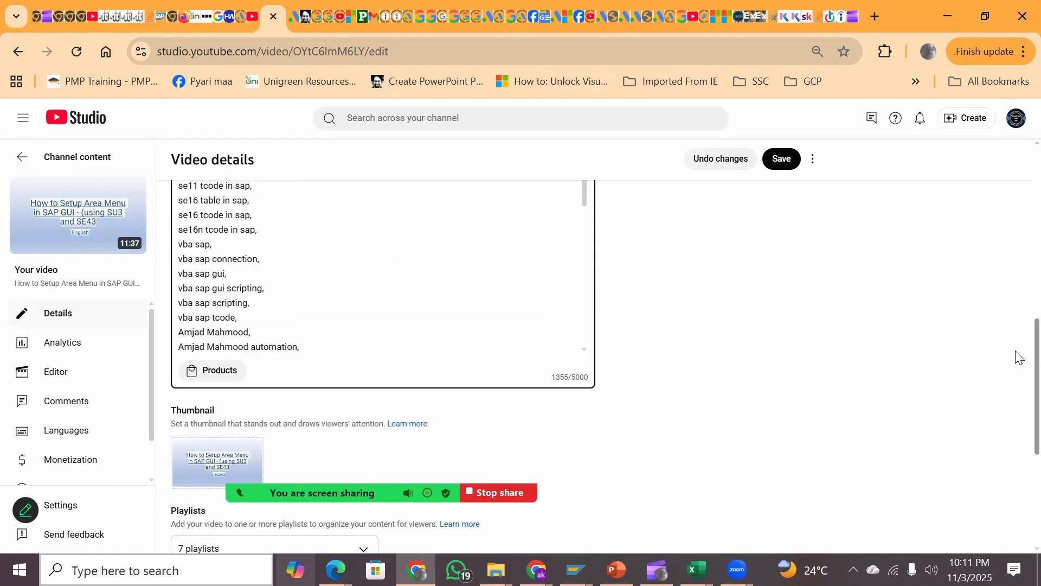
{"action": "scroll", "coordinate": [1016, 318], "scroll_direction": "up", "scroll_amount": 6}
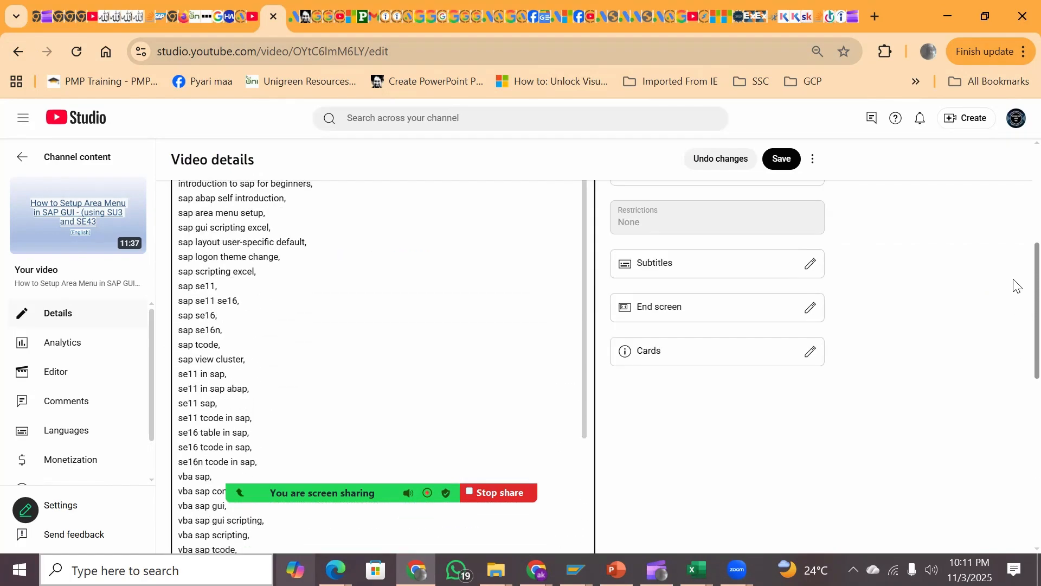
Add the comma-separated creator-name keywords with automation, VBA, SAP, Excel and tutorials variants to the Area Menu video's tags.
{"action": "scroll", "coordinate": [998, 239], "scroll_direction": "down", "scroll_amount": 10}
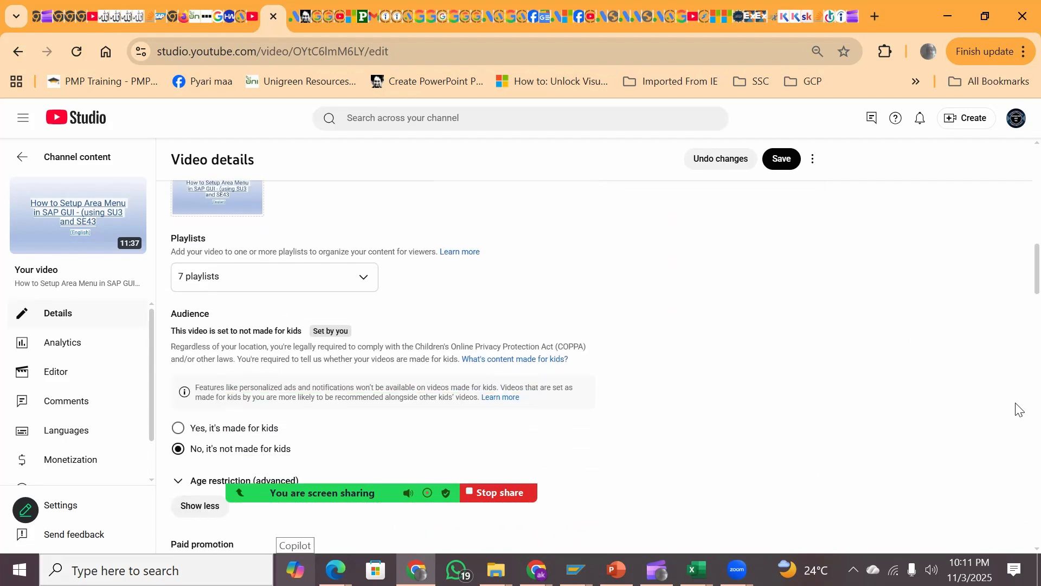
{"action": "scroll", "coordinate": [1017, 465], "scroll_direction": "down", "scroll_amount": 15}
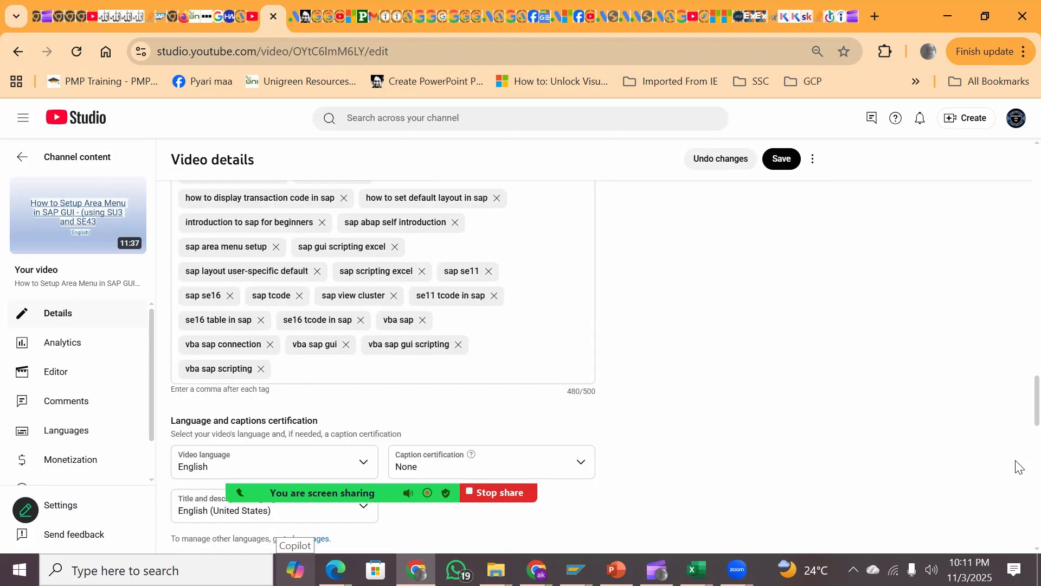
{"action": "left_click", "coordinate": [313, 372]}
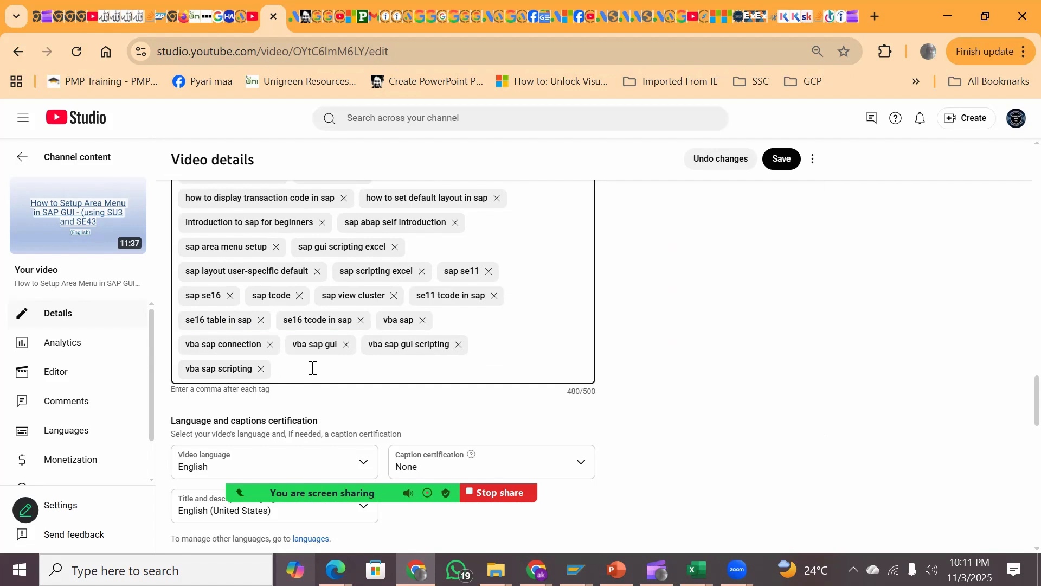
{"action": "type", "text": "Amjad Mahmood, Amjad Mahmood automation, Amjad Mahmood VBA, Amjad Mahmood SAP, Amjad Mahmood Excel, Amjad Mahmood tutorials, VBA automation Amjad Mahmood, SAP automation Amjad Mahmood, Excel automation Amjad Mahmood, Automation with Amjad Mahmood"}
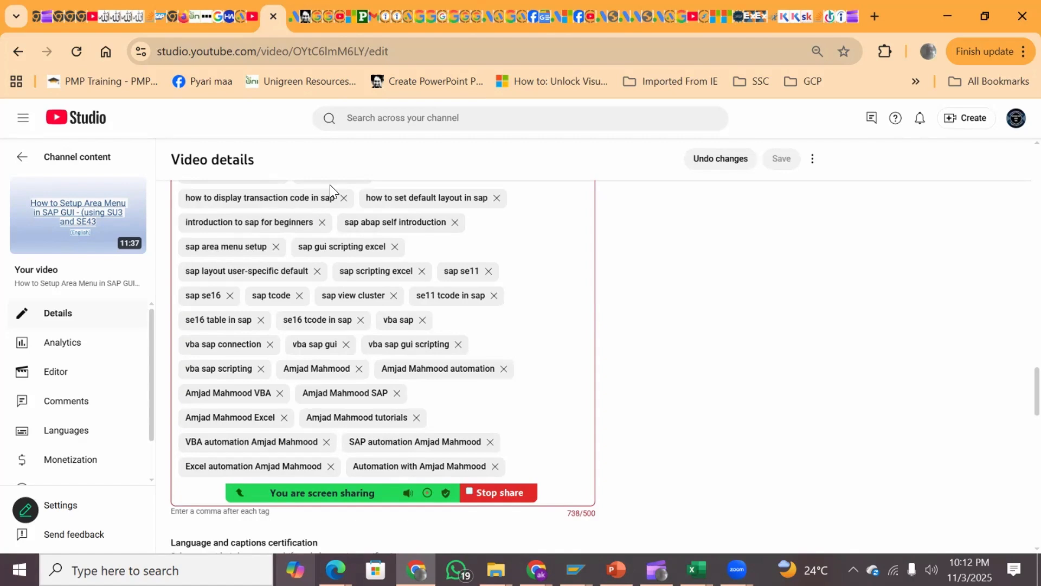
Remove the tags "introduction to sap for beginners", "how to display transaction code in sap", "se16 tcode in sap", "vba sap gui" and "vba sap gui scripting".
{"action": "left_click", "coordinate": [322, 223]}
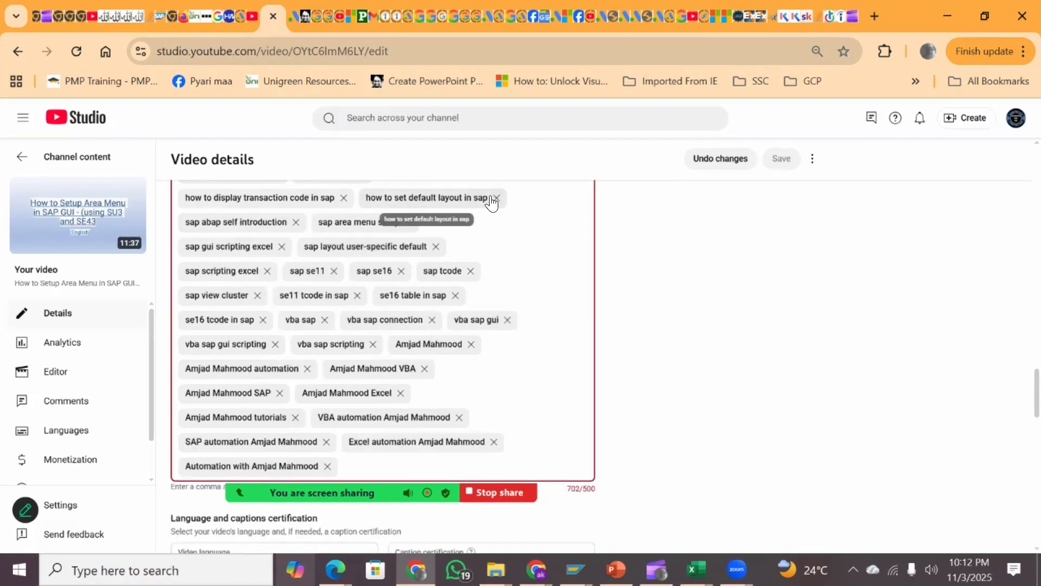
{"action": "left_click", "coordinate": [343, 197]}
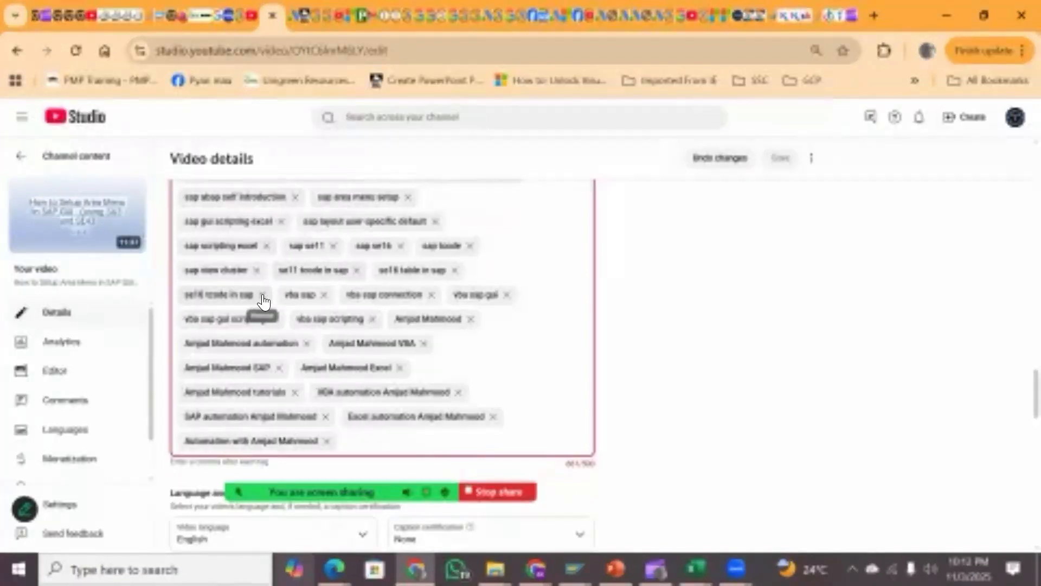
{"action": "left_click", "coordinate": [407, 295]}
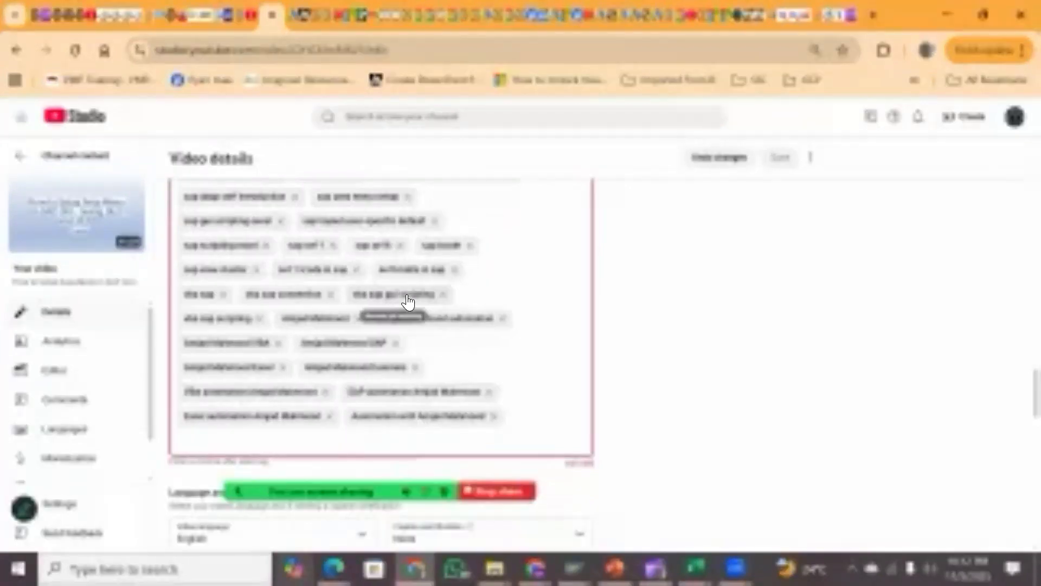
{"action": "left_click", "coordinate": [444, 294]}
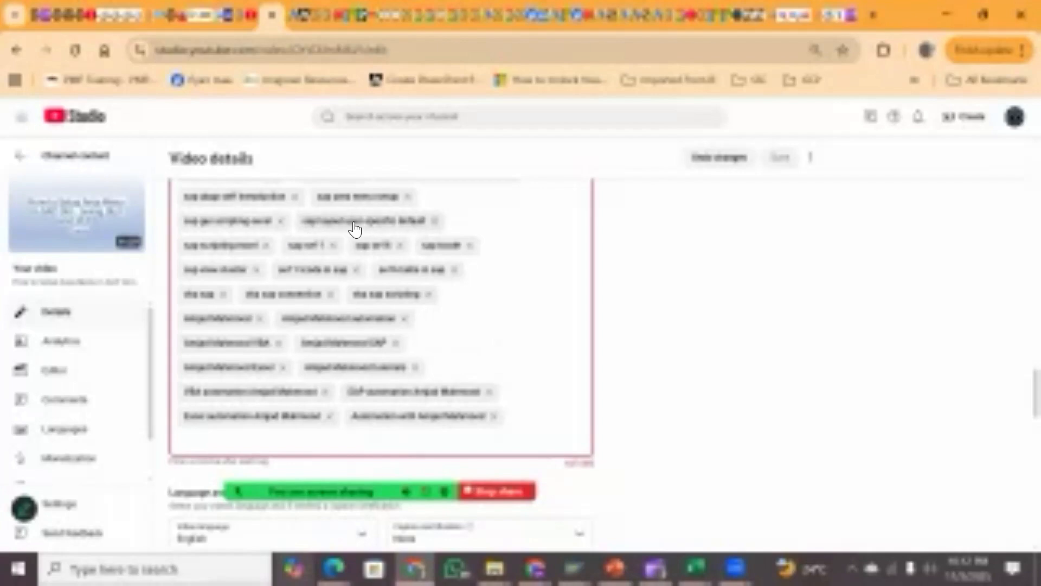
Remove the tags "sap view cluster", "sap scripting excel", "sap layout user-specific default", "se16 table in sap" and "sap se11", and save the video details.
{"action": "left_click", "coordinate": [256, 270]}
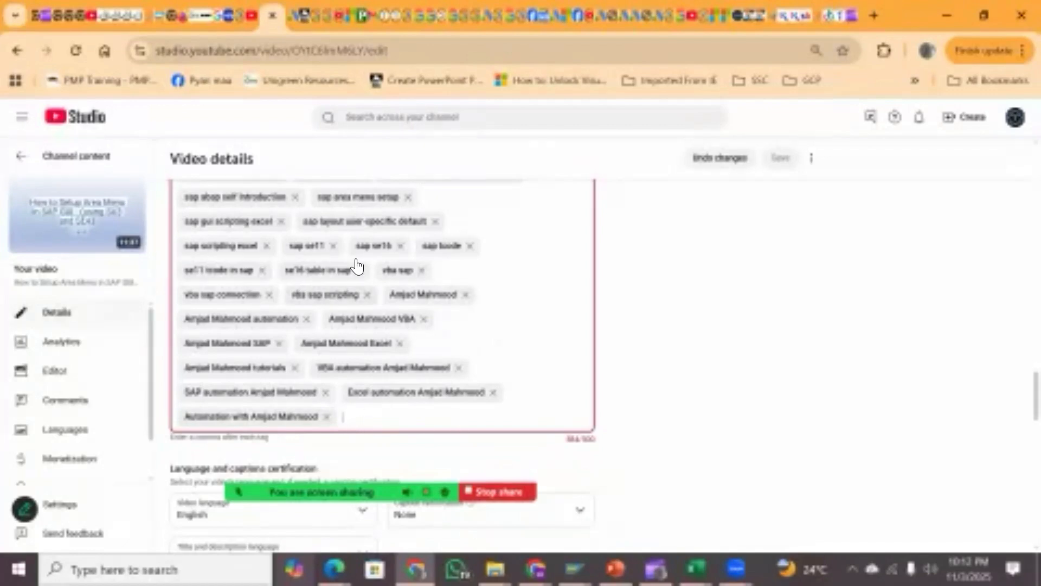
{"action": "left_click", "coordinate": [266, 245]}
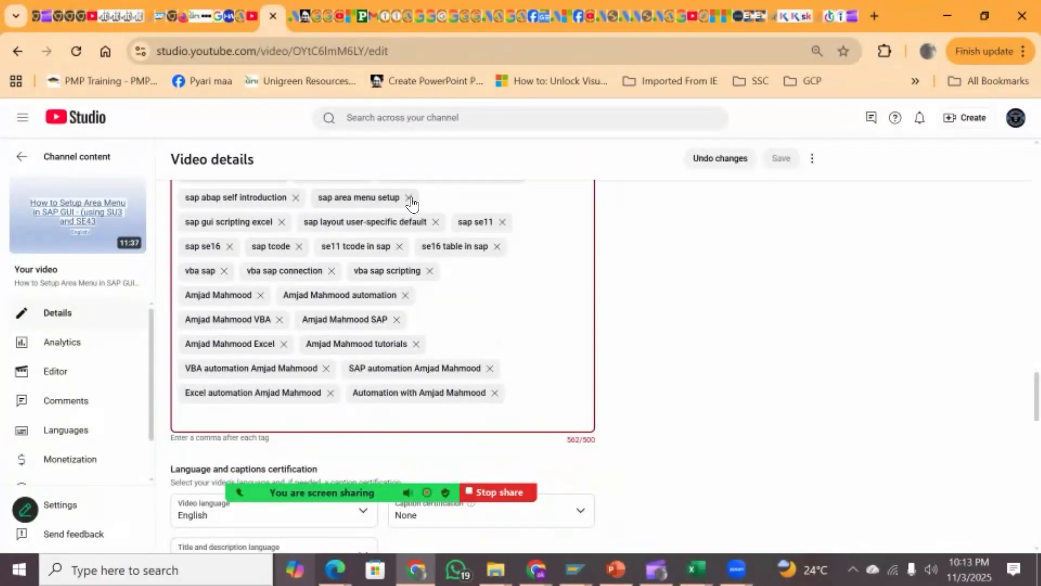
{"action": "left_click", "coordinate": [435, 222]}
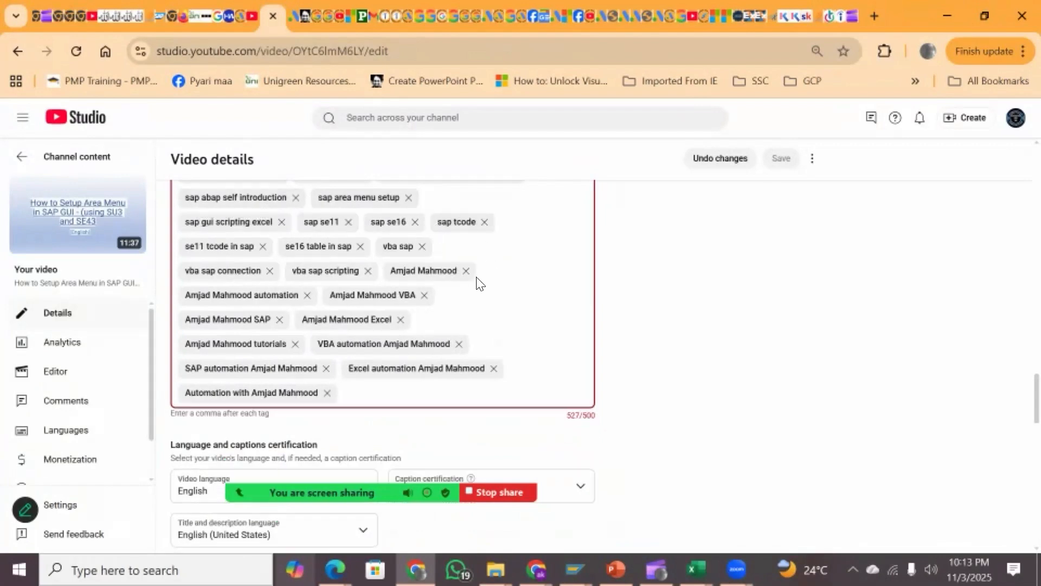
{"action": "left_click", "coordinate": [359, 247]}
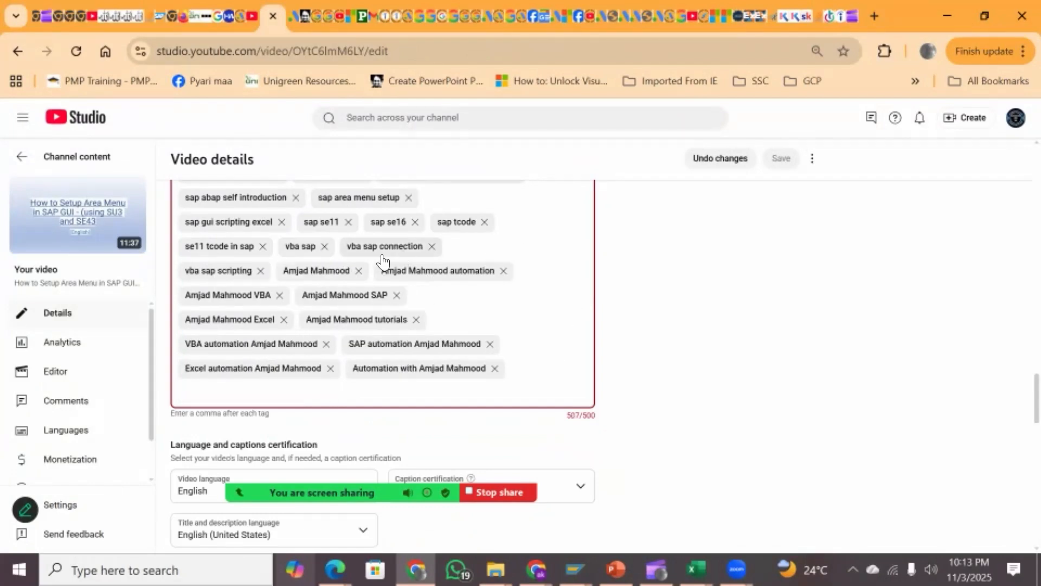
{"action": "left_click", "coordinate": [350, 223]}
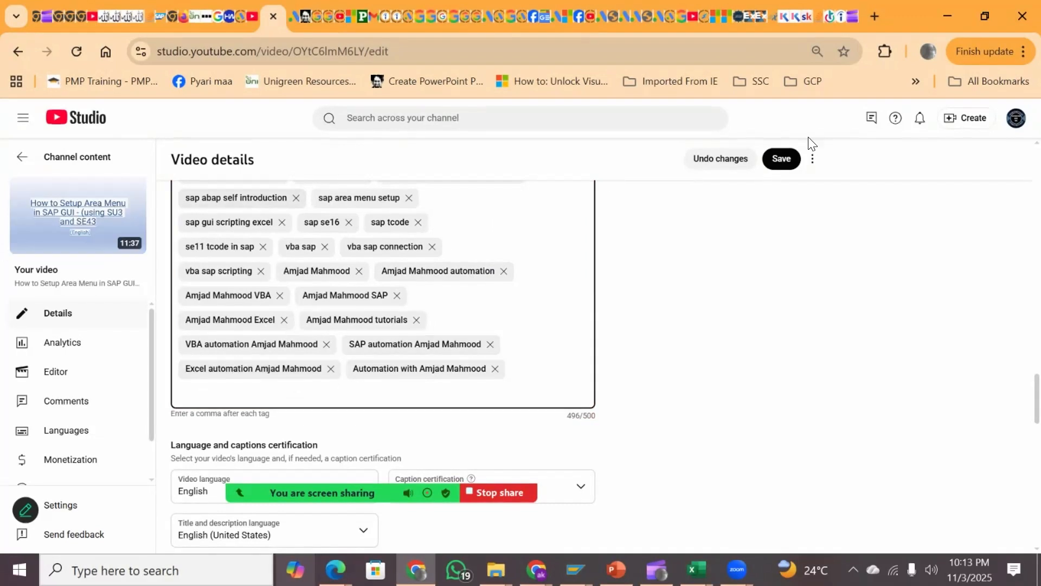
{"action": "left_click", "coordinate": [780, 166]}
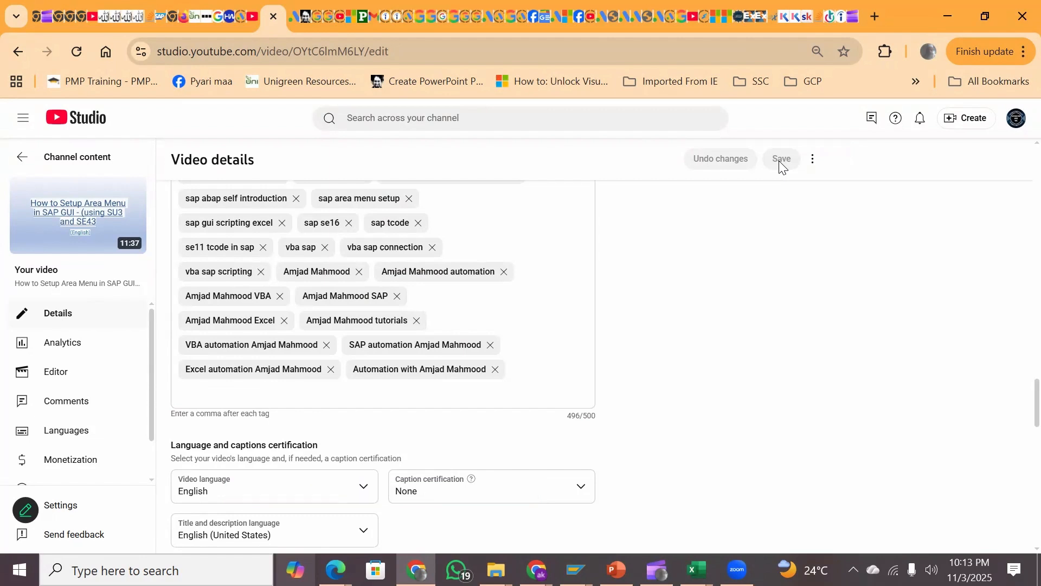
Return to the channel's video list and open the details of "Displaying Internal Tables in SAP GUI (ABAP) (English)".
{"action": "left_click", "coordinate": [21, 158]}
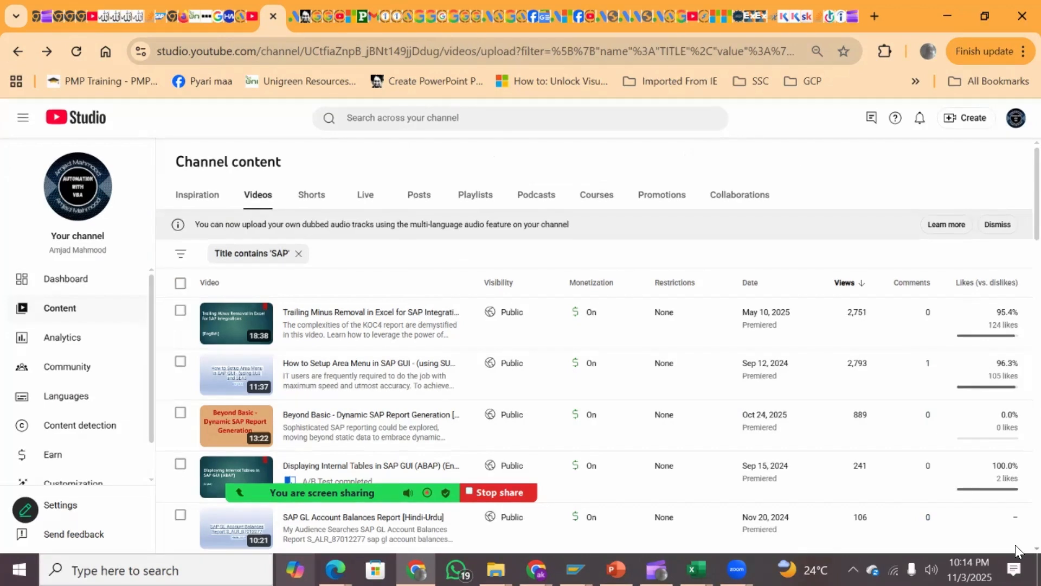
{"action": "scroll", "coordinate": [1014, 545], "scroll_direction": "down", "scroll_amount": 1}
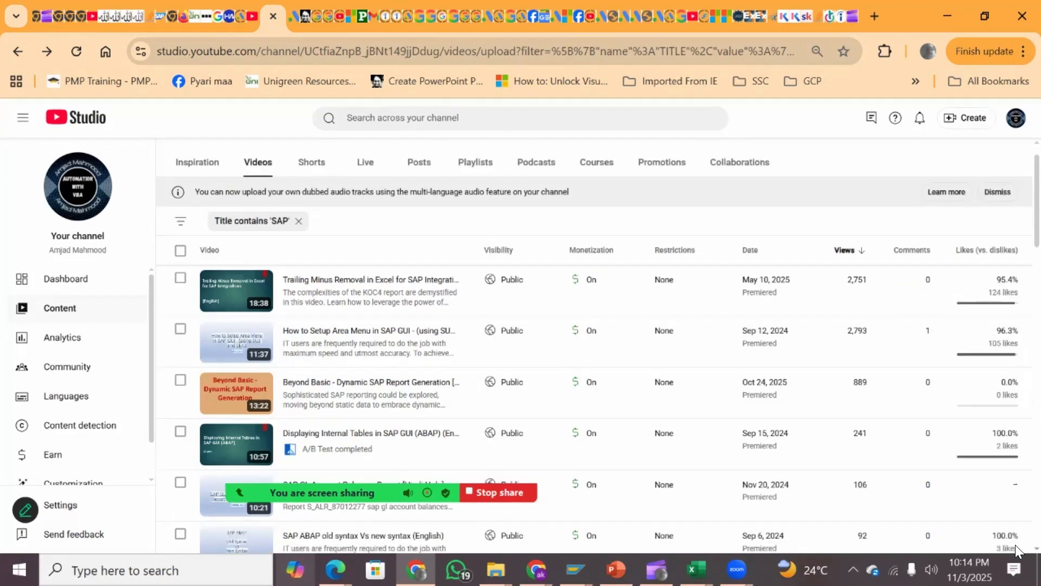
{"action": "scroll", "coordinate": [1016, 545], "scroll_direction": "down", "scroll_amount": 3}
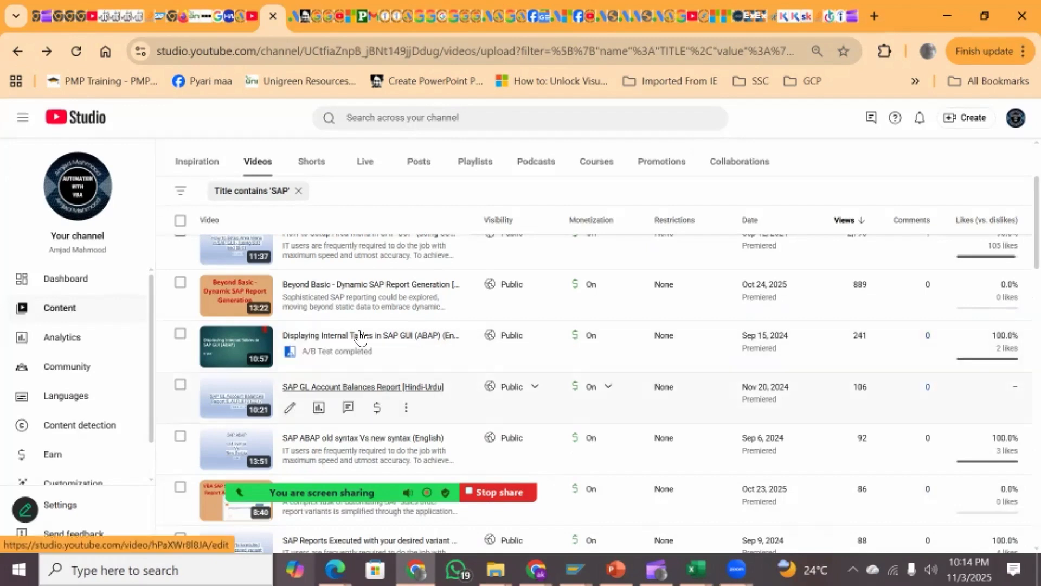
{"action": "left_click", "coordinate": [286, 357]}
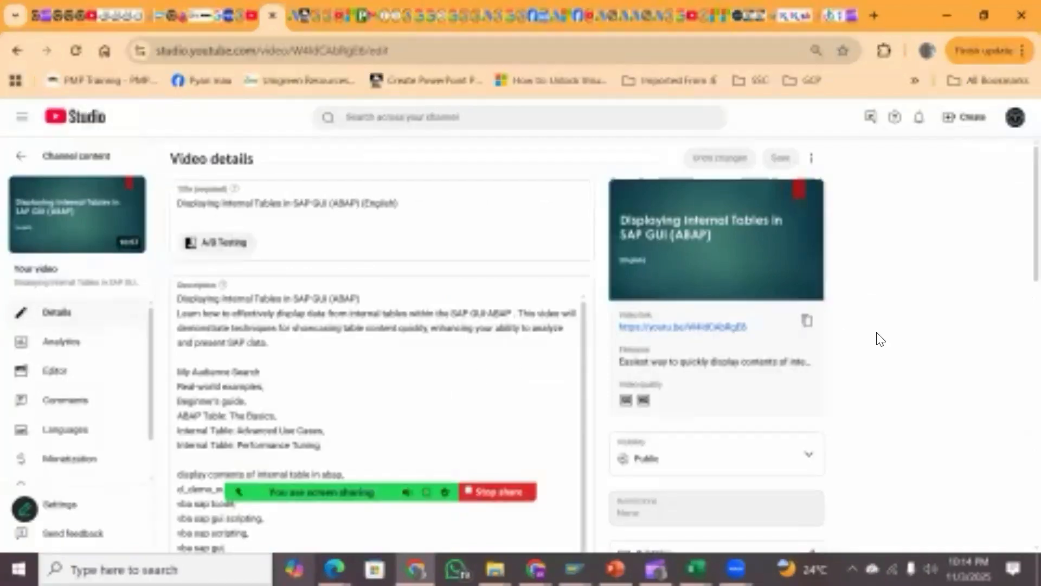
Add the comma-separated creator-name keyword list after "sap abap select query," in the Internal Tables video's description.
{"action": "scroll", "coordinate": [1019, 184], "scroll_direction": "down", "scroll_amount": 1}
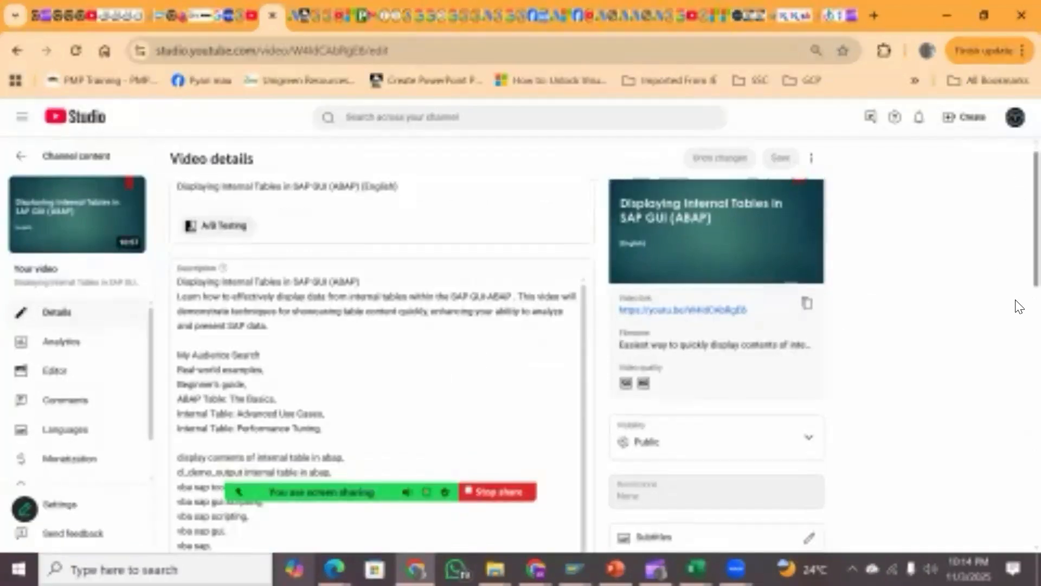
{"action": "scroll", "coordinate": [1019, 306], "scroll_direction": "down", "scroll_amount": 5}
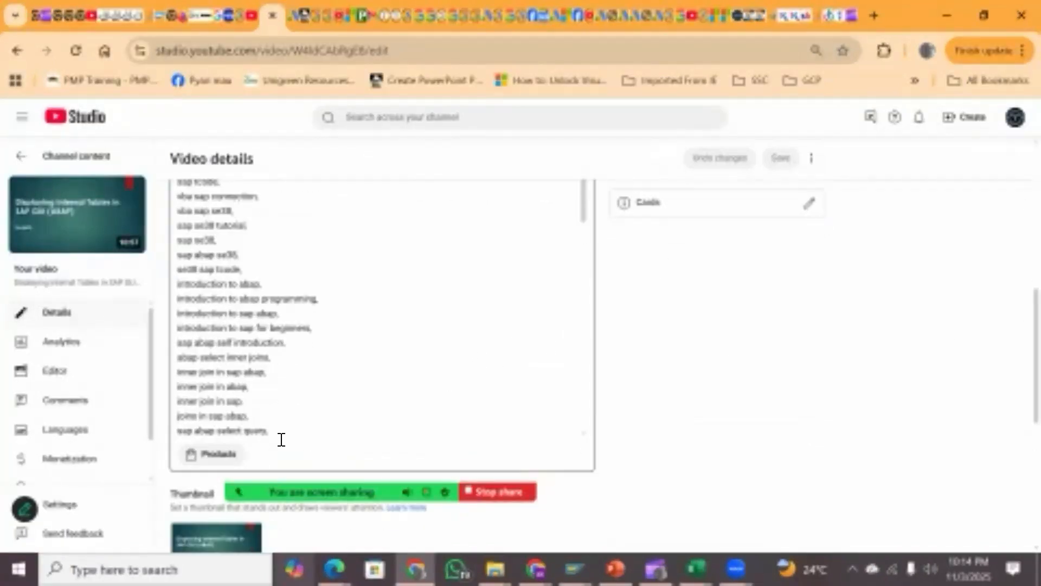
{"action": "left_click", "coordinate": [282, 440]}
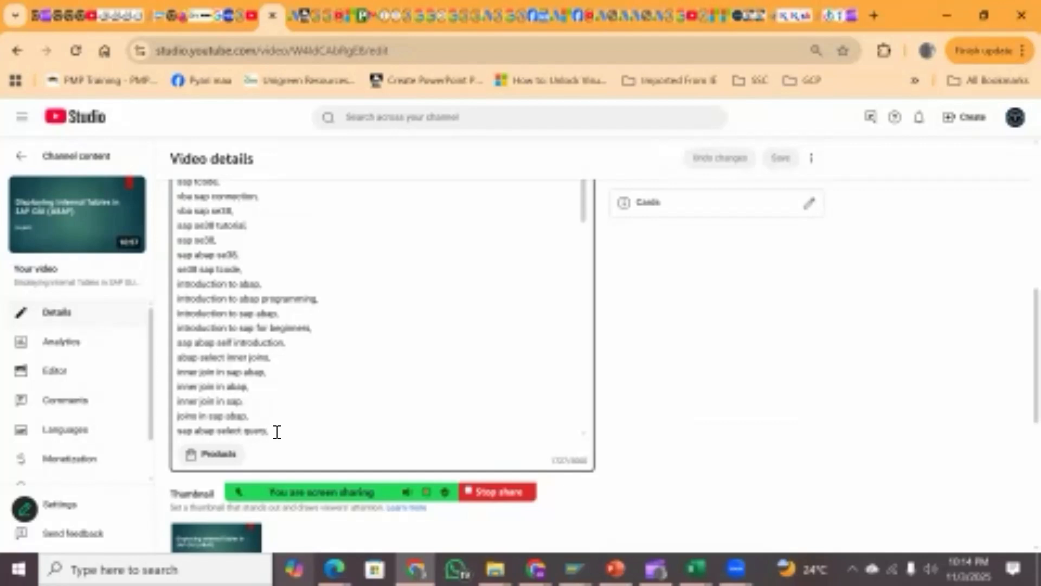
{"action": "scroll", "coordinate": [277, 433], "scroll_direction": "down", "scroll_amount": 5}
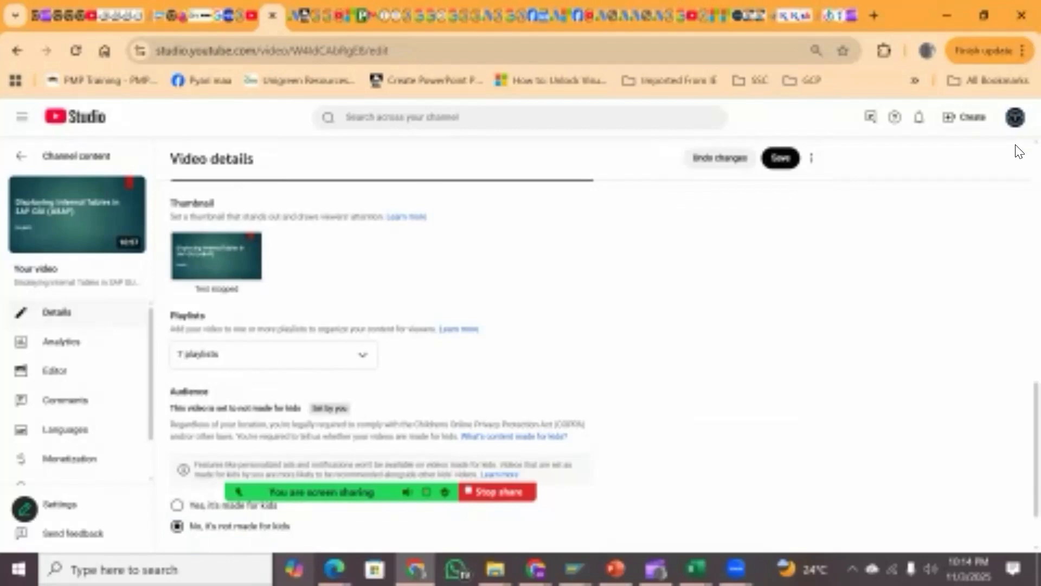
{"action": "scroll", "coordinate": [1018, 151], "scroll_direction": "up", "scroll_amount": 5}
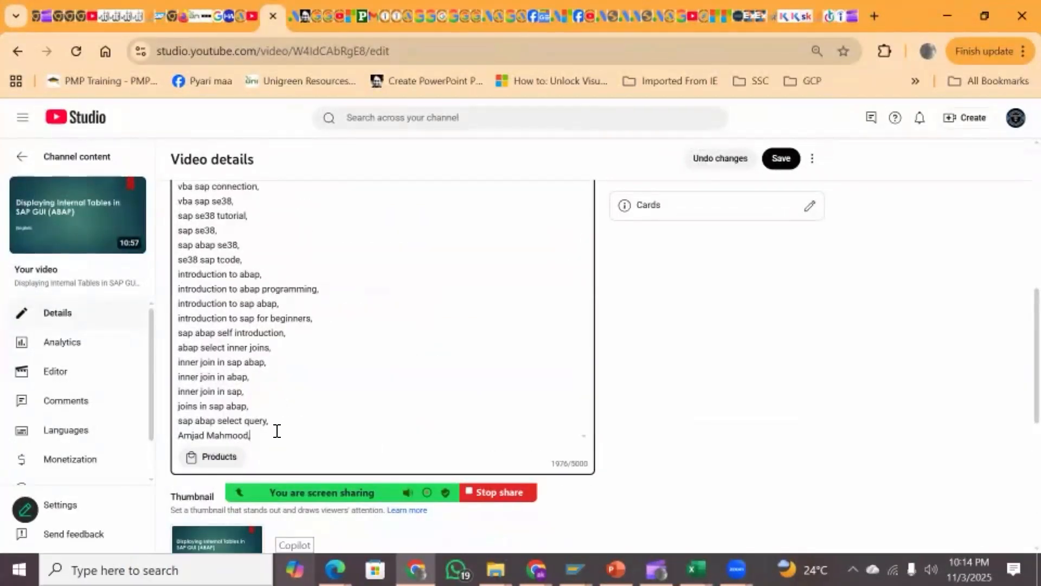
{"action": "type", "text": "Amjad Mahmood automation, Amjad Mahmood VBA, Amjad Mahmood SAP, Amjad Mahmood Excel, Amjad Mahmood tutorials, VBA automation Amjad Mahmood, SAP automation Amjad Mahmood, Excel automation Amjad Mahmood, Automation with Amjad Mahmood,"}
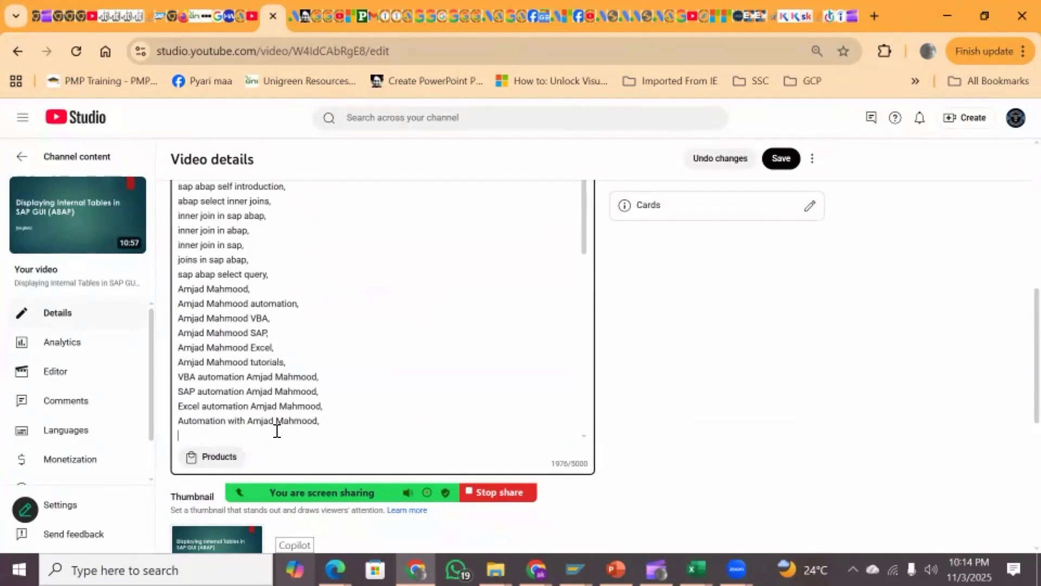
Check the rest of the description and delete the empty line between the added creator-name keywords and "sql join inner join,".
{"action": "key", "text": "Down"}
{"action": "key", "text": "Down"}
{"action": "key", "text": "Down"}
{"action": "key", "text": "Down"}
{"action": "key", "text": "Down"}
{"action": "key", "text": "Down"}
{"action": "key", "text": "Down"}
{"action": "key", "text": "Down"}
{"action": "key", "text": "Down"}
{"action": "key", "text": "Down"}
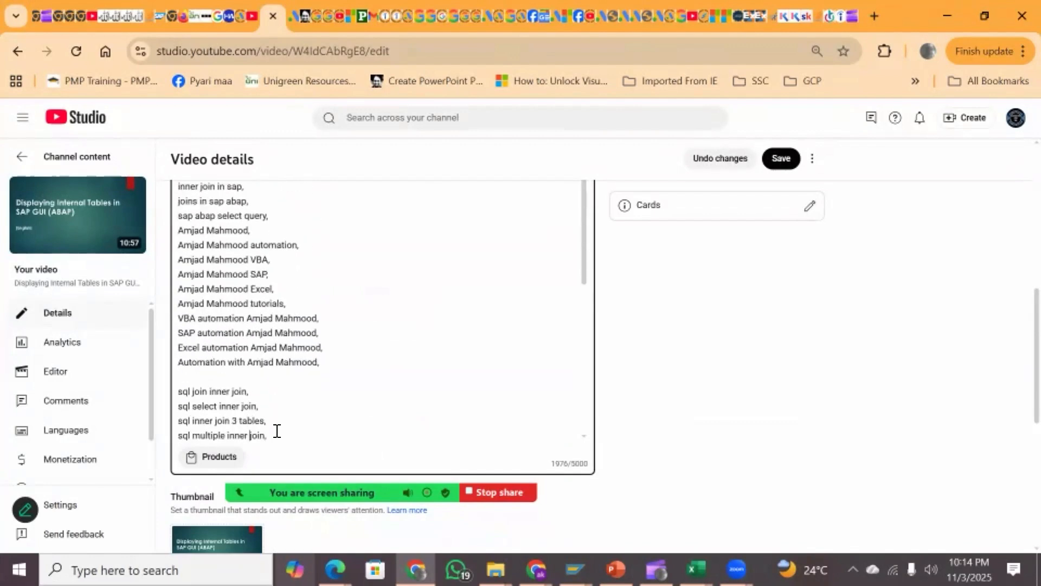
{"action": "key", "text": "Down"}
{"action": "key", "text": "Down"}
{"action": "key", "text": "Down"}
{"action": "key", "text": "Down"}
{"action": "key", "text": "Down"}
{"action": "key", "text": "Down"}
{"action": "key", "text": "Down"}
{"action": "key", "text": "Down"}
{"action": "key", "text": "Down"}
{"action": "key", "text": "Down"}
{"action": "key", "text": "Down"}
{"action": "key", "text": "Down"}
{"action": "key", "text": "Down"}
{"action": "key", "text": "Down"}
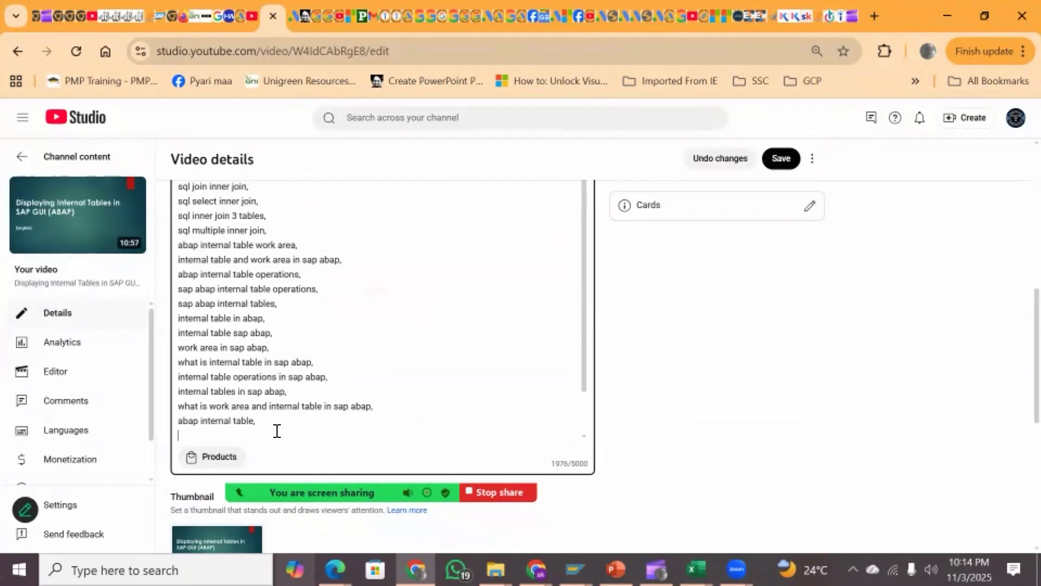
{"action": "key", "text": "Down"}
{"action": "key", "text": "Down"}
{"action": "key", "text": "Down"}
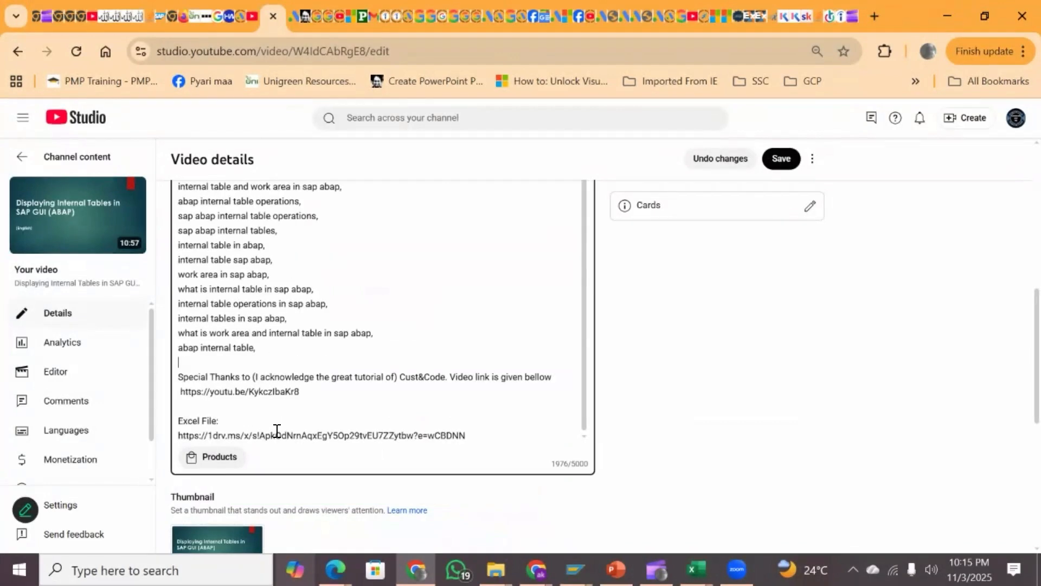
{"action": "scroll", "coordinate": [277, 430], "scroll_direction": "up", "scroll_amount": 5}
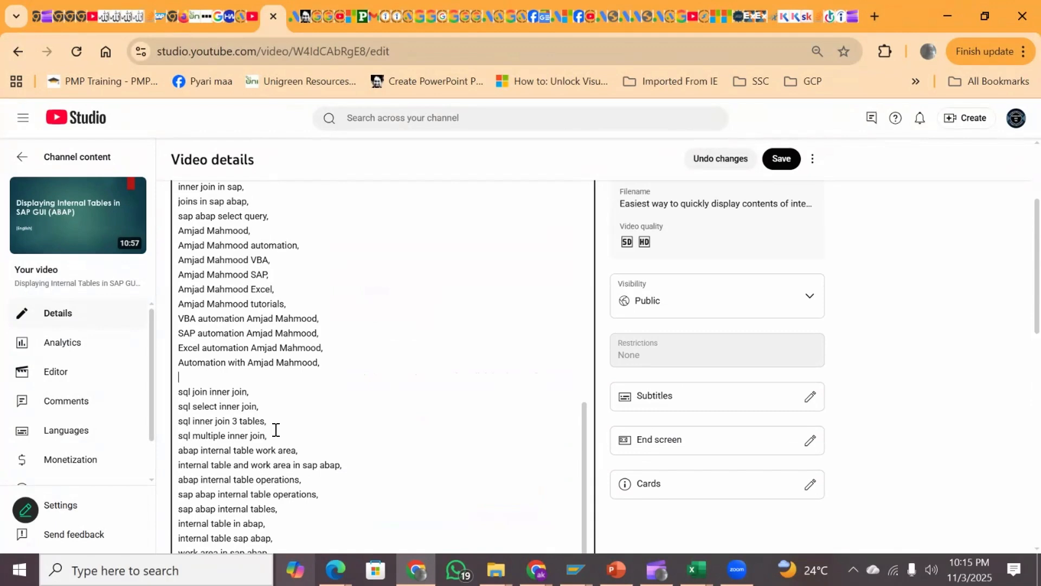
{"action": "key", "text": "BackSpace"}
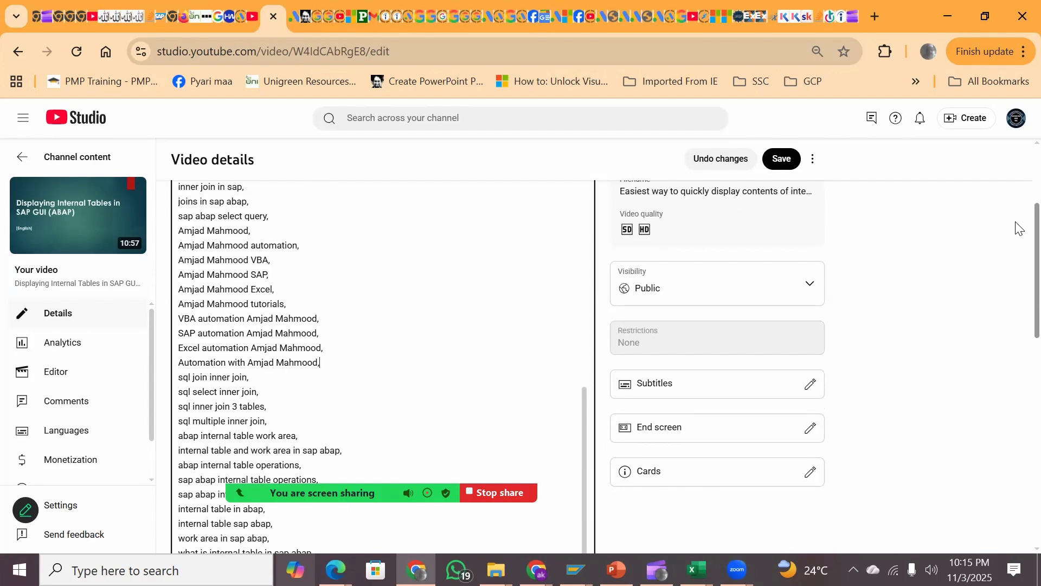
Add the comma-separated creator-name keywords with automation, VBA, SAP, Excel and tutorials variants to the Internal Tables video's tags.
{"action": "scroll", "coordinate": [1015, 310], "scroll_direction": "down", "scroll_amount": 15}
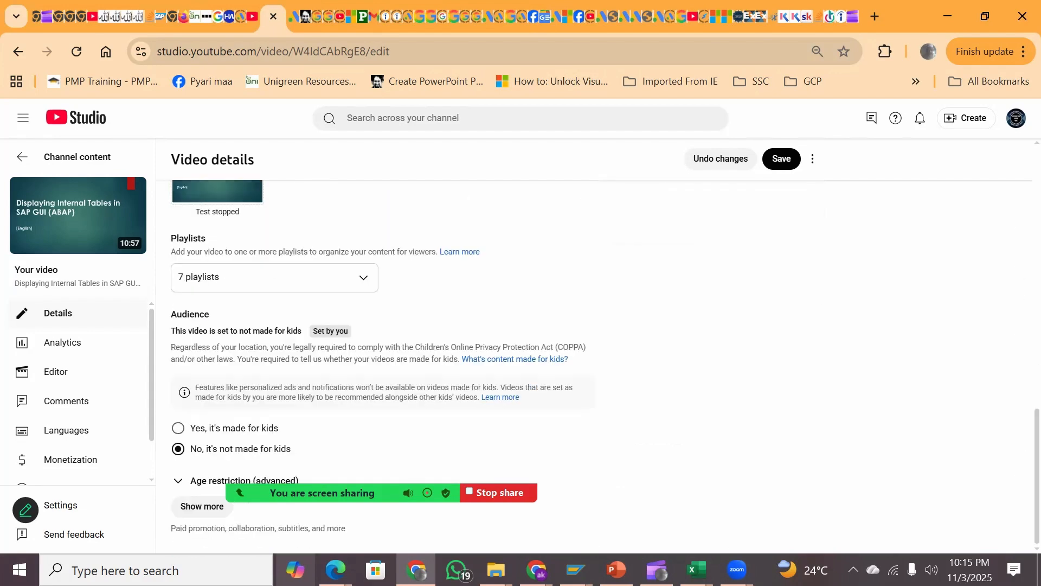
{"action": "left_click", "coordinate": [195, 507]}
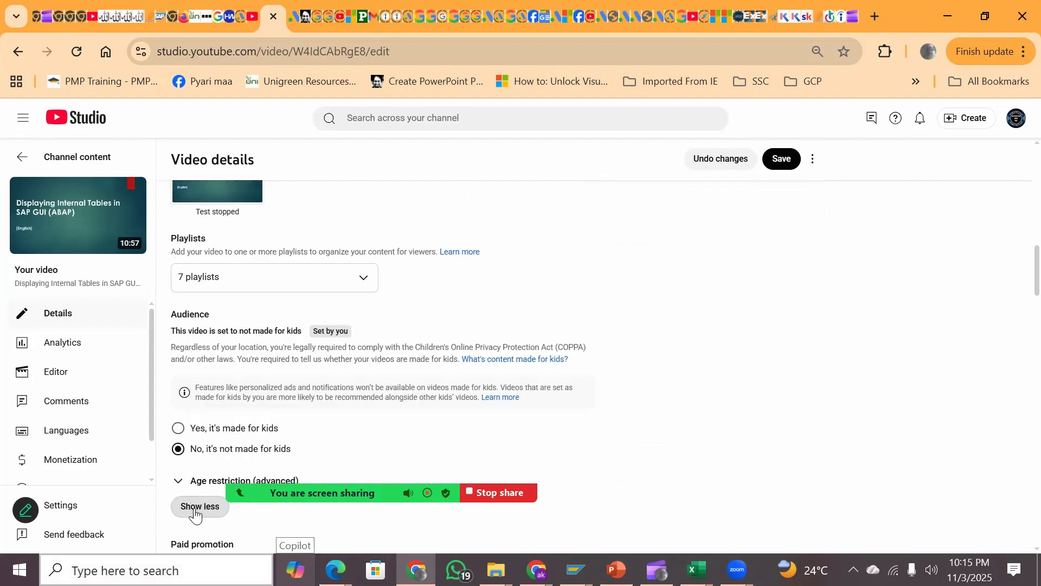
{"action": "scroll", "coordinate": [1018, 412], "scroll_direction": "down", "scroll_amount": 20}
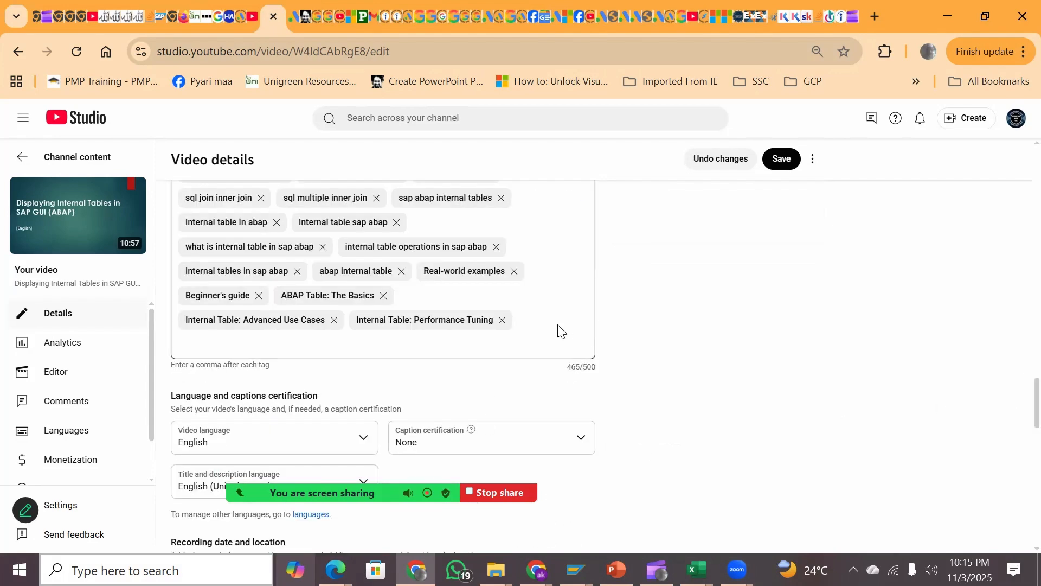
{"action": "left_click", "coordinate": [237, 341]}
{"action": "type", "text": "Amjad Mahmood, Amjad Mahmood automation, Amjad Mahmood VBA, Amjad Mahmood SAP, Amjad Mahmood Excel, Amjad Mahmood tutorials, VBA automation Amjad Mahmood, SAP automation Amjad Mahmood, Excel automation Amjad Mahmood, Automation with Amjad Mahmood"}
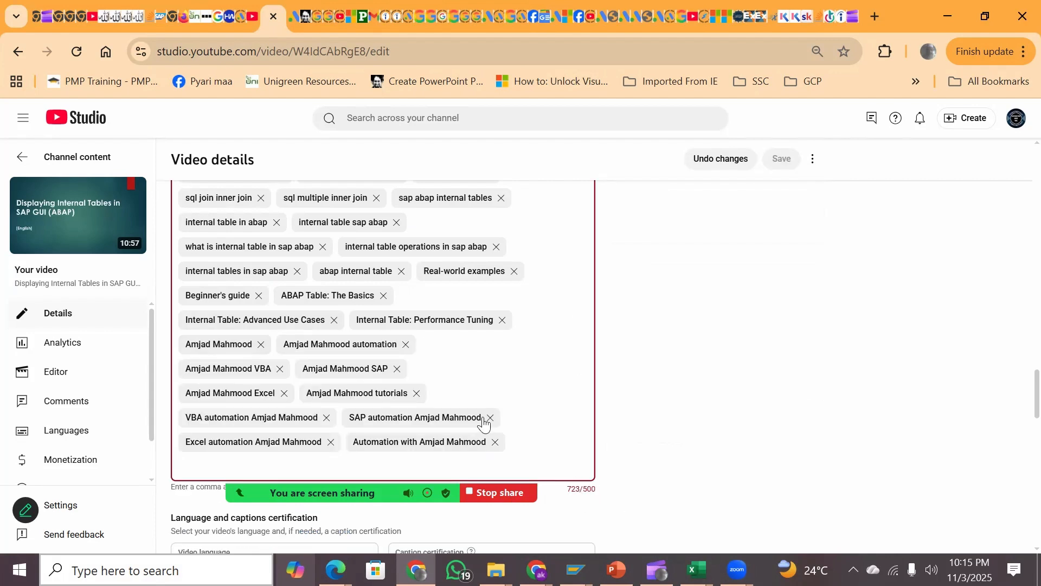
Remove the tags "sql multiple inner join", "what is internal table in sap abap", "internal tables in sap abap", "Real-world examples" and "Beginner's guide".
{"action": "left_click", "coordinate": [376, 197]}
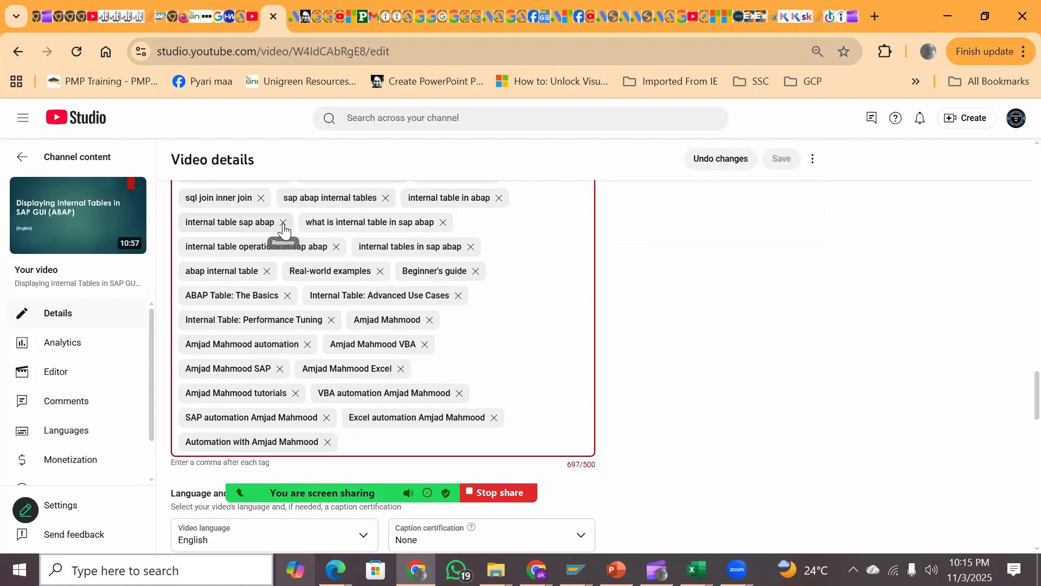
{"action": "left_click", "coordinate": [443, 222]}
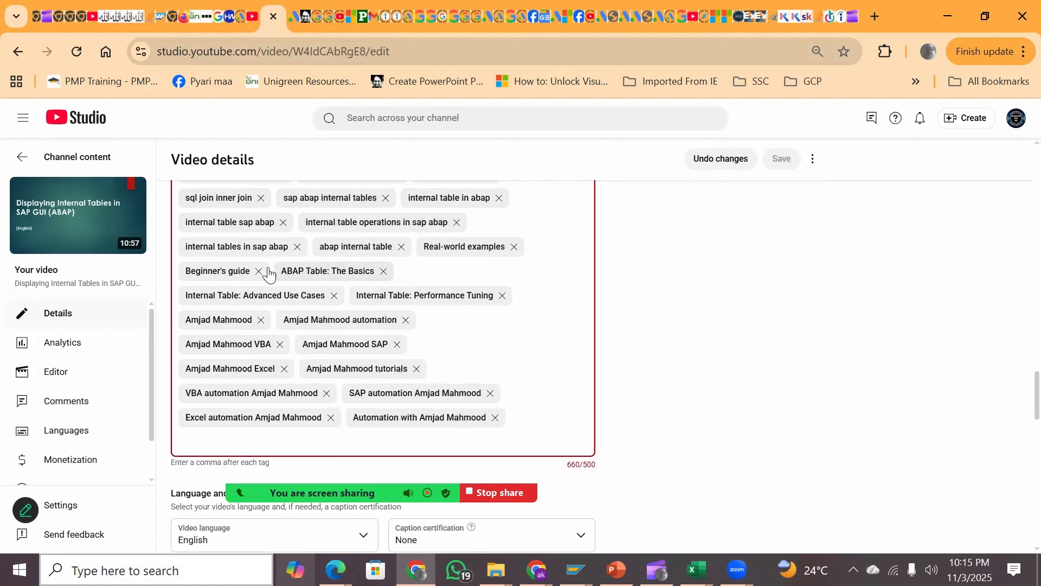
{"action": "left_click", "coordinate": [296, 247]}
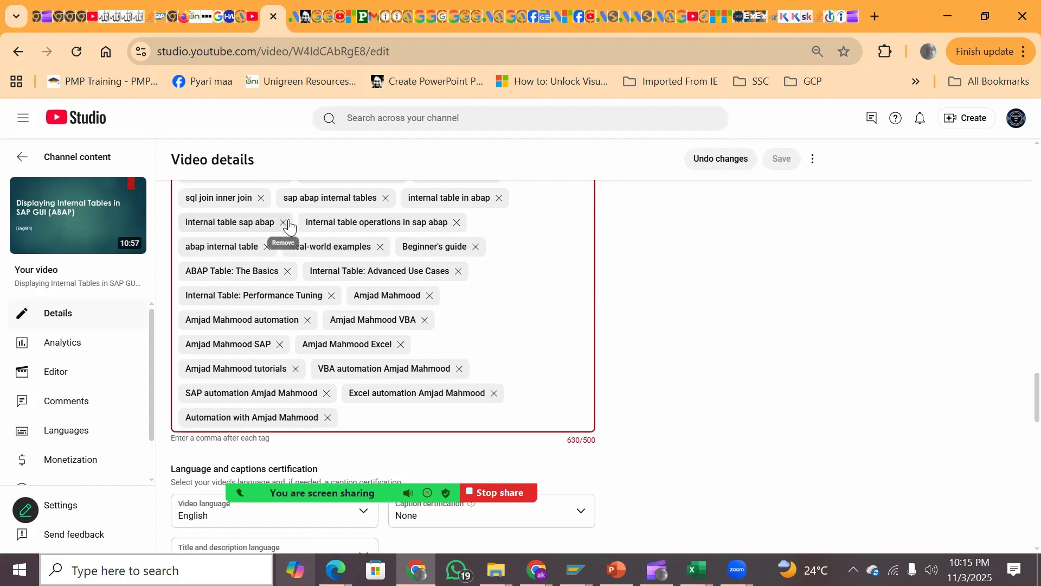
{"action": "left_click", "coordinate": [380, 247]}
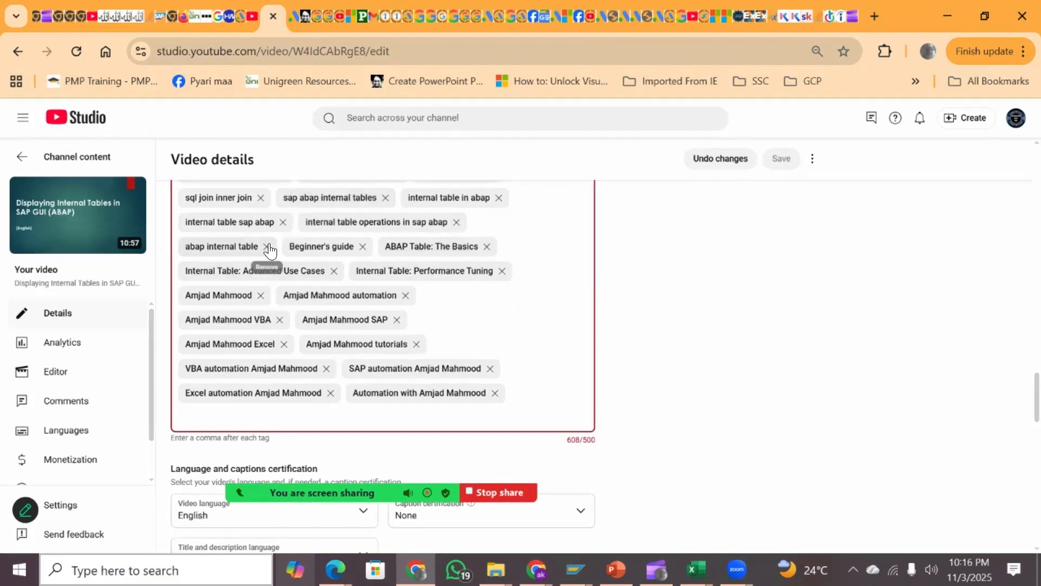
{"action": "left_click", "coordinate": [362, 247]}
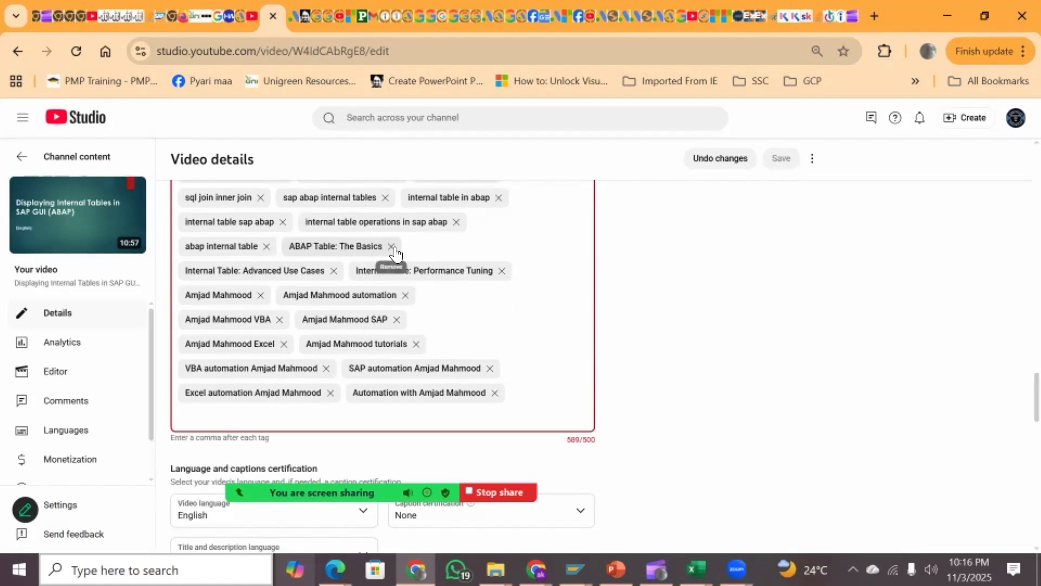
Remove the tags "ABAP Table: The Basics", "Internal Table: Advanced Use Cases" and "Internal Table: Performance Tuning", and save the video details.
{"action": "left_click", "coordinate": [391, 246]}
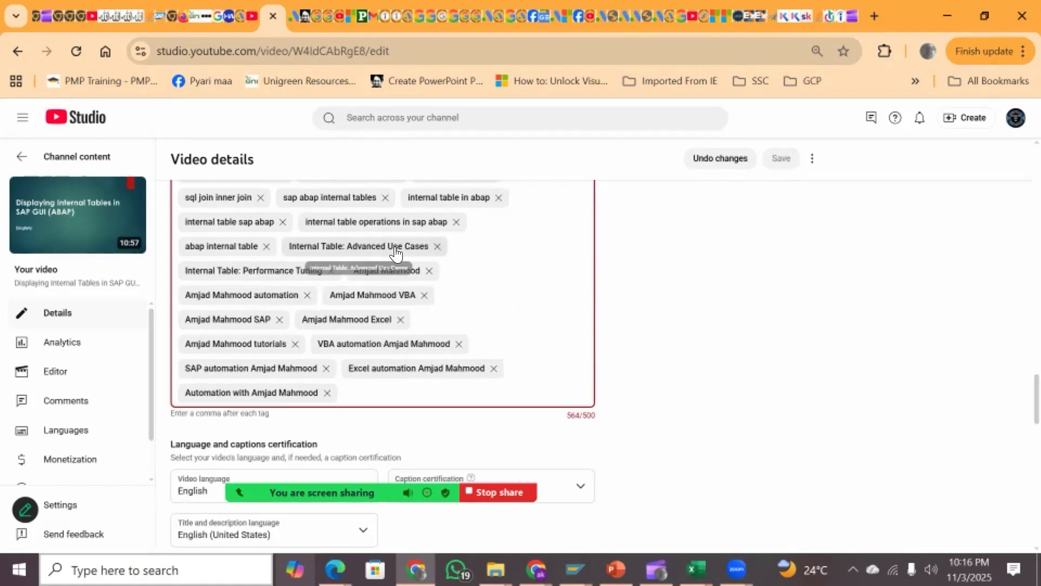
{"action": "left_click", "coordinate": [437, 246]}
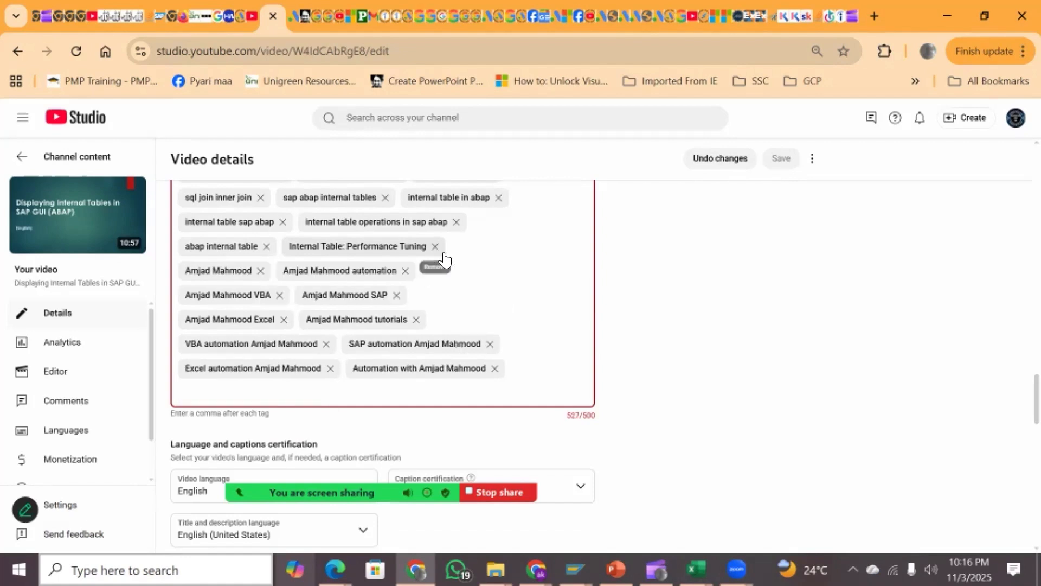
{"action": "left_click", "coordinate": [435, 247]}
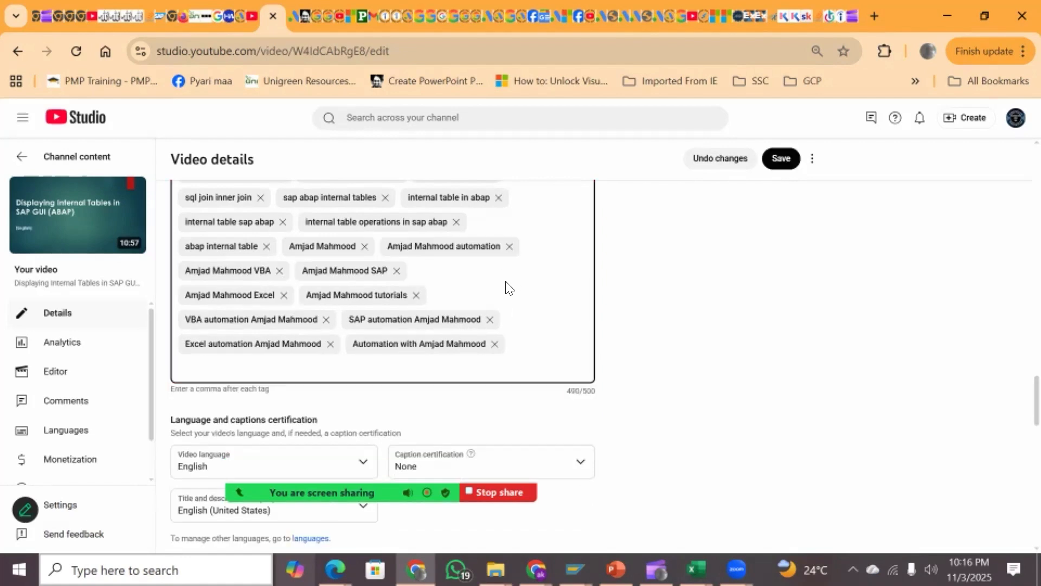
{"action": "left_click", "coordinate": [783, 158]}
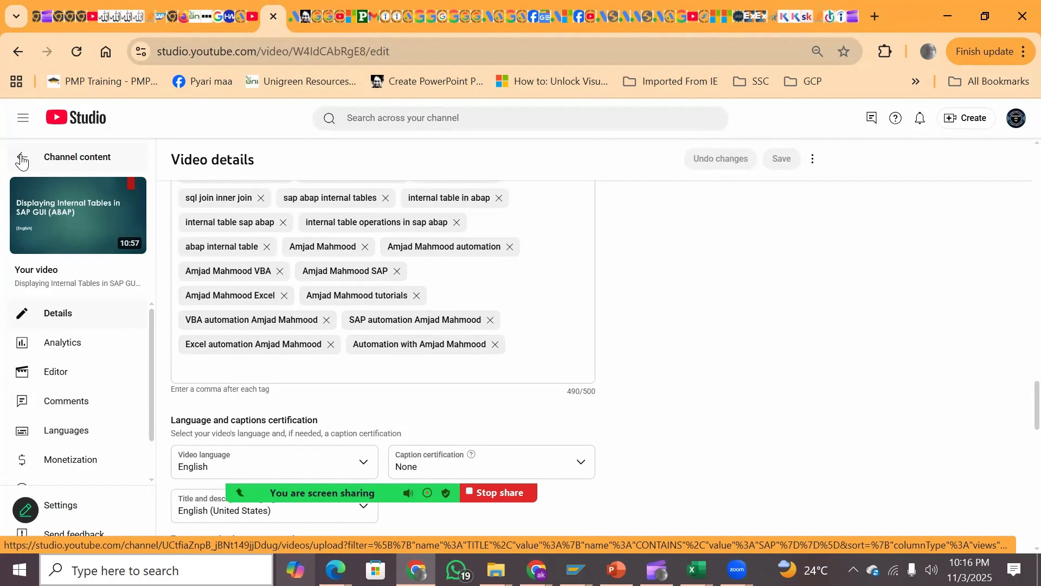
Return to the channel's video list and open the details of "SAP GL Account Balances Report [Hindi-Urdu]" at its description's keyword list.
{"action": "left_click", "coordinate": [13, 51]}
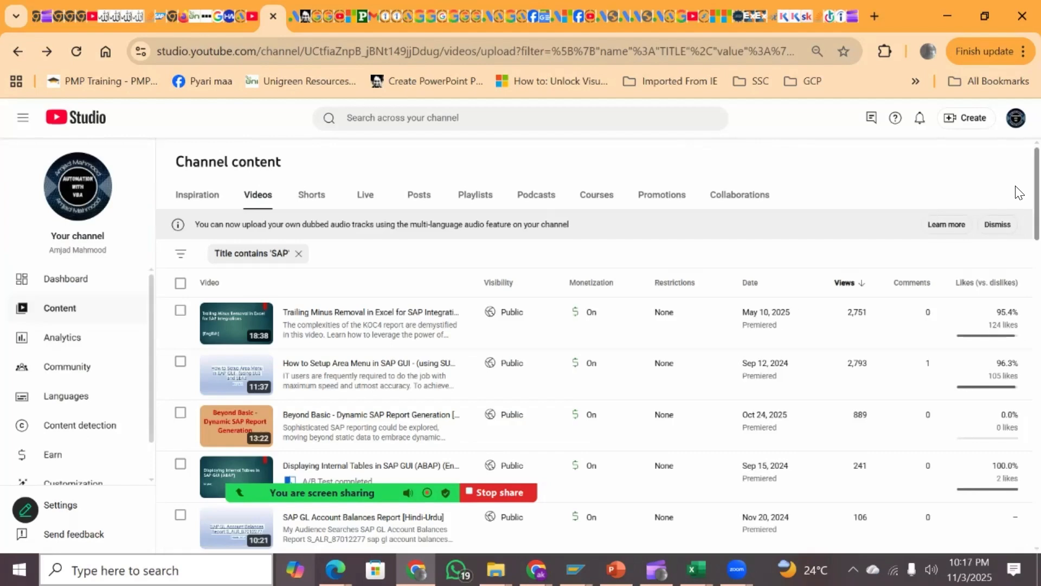
{"action": "scroll", "coordinate": [1016, 222], "scroll_direction": "down", "scroll_amount": 3}
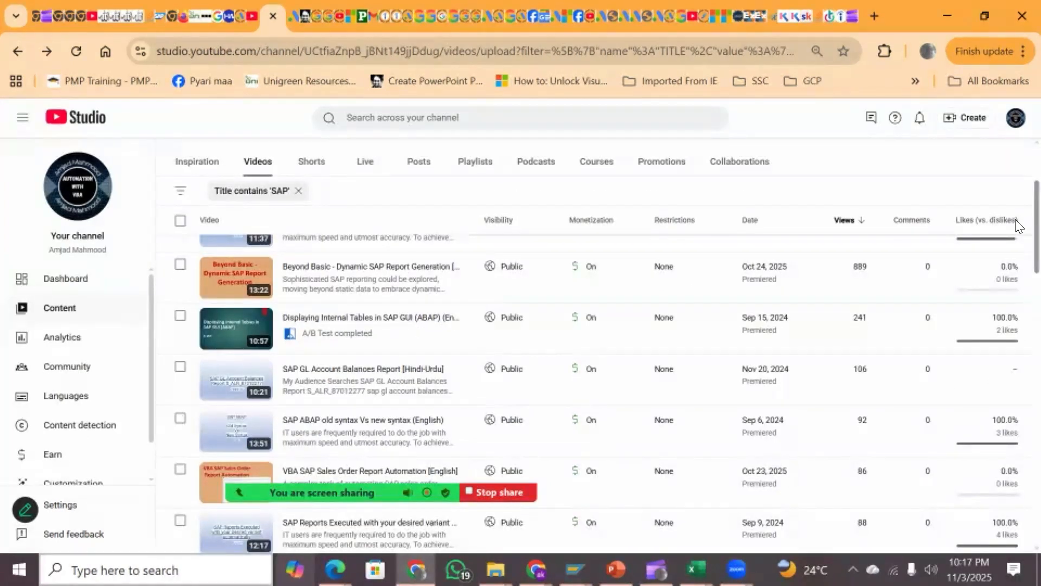
{"action": "scroll", "coordinate": [1015, 219], "scroll_direction": "up", "scroll_amount": 3}
{"action": "scroll", "coordinate": [1015, 219], "scroll_direction": "down", "scroll_amount": 3}
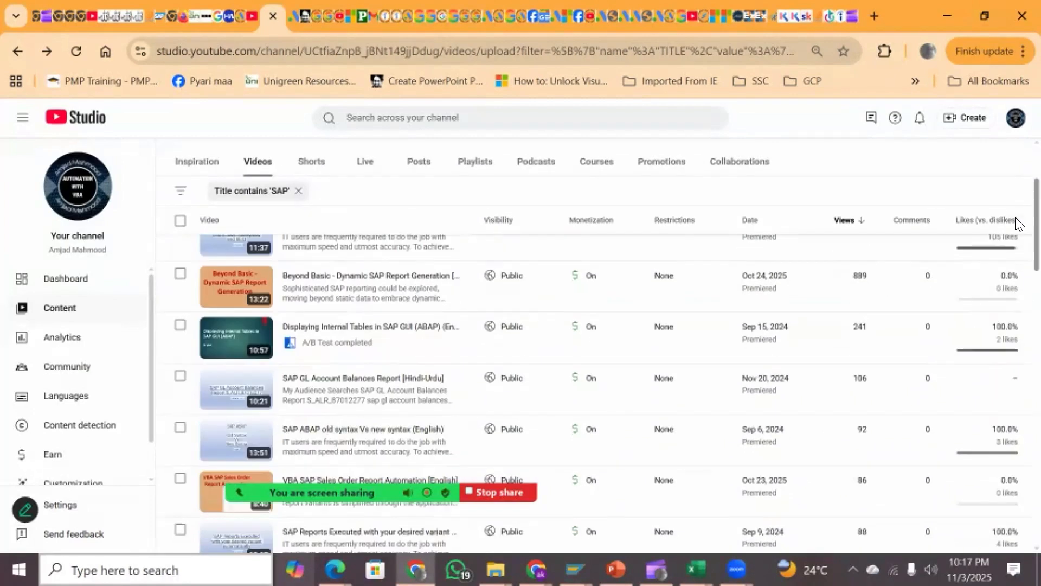
{"action": "scroll", "coordinate": [1019, 228], "scroll_direction": "down", "scroll_amount": 1}
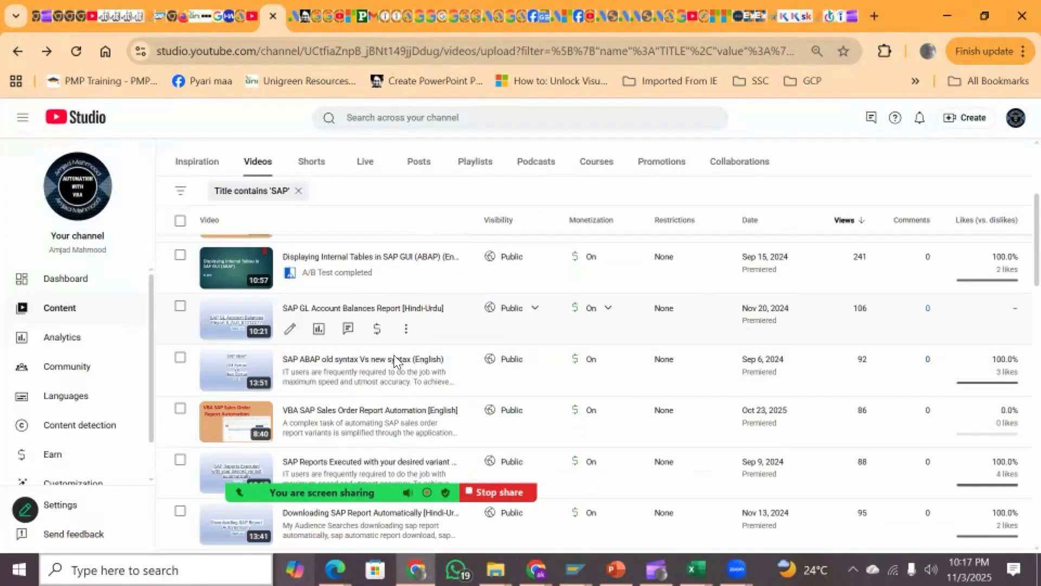
{"action": "left_click", "coordinate": [289, 330]}
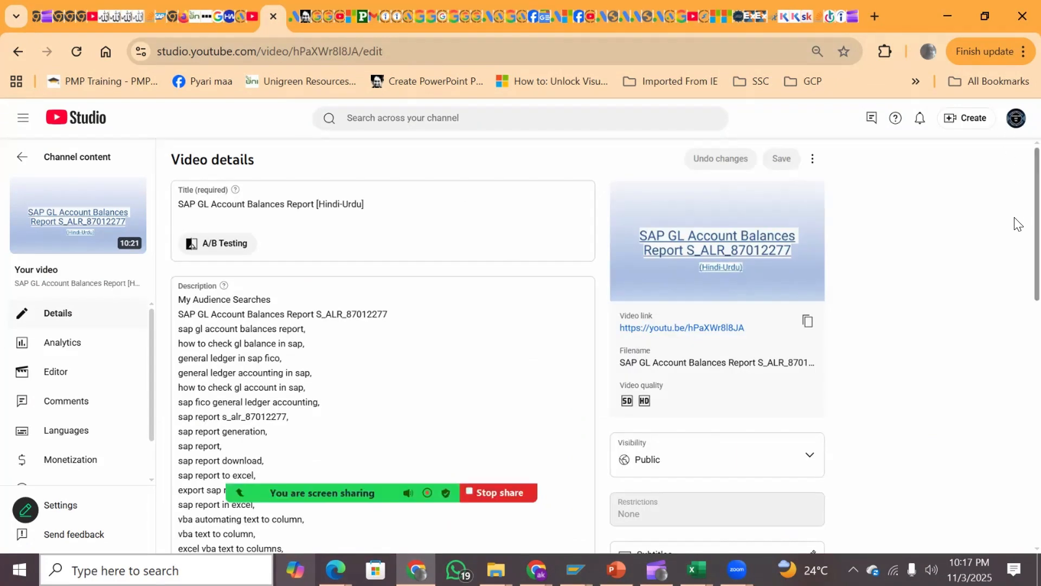
{"action": "scroll", "coordinate": [1017, 246], "scroll_direction": "down", "scroll_amount": 10}
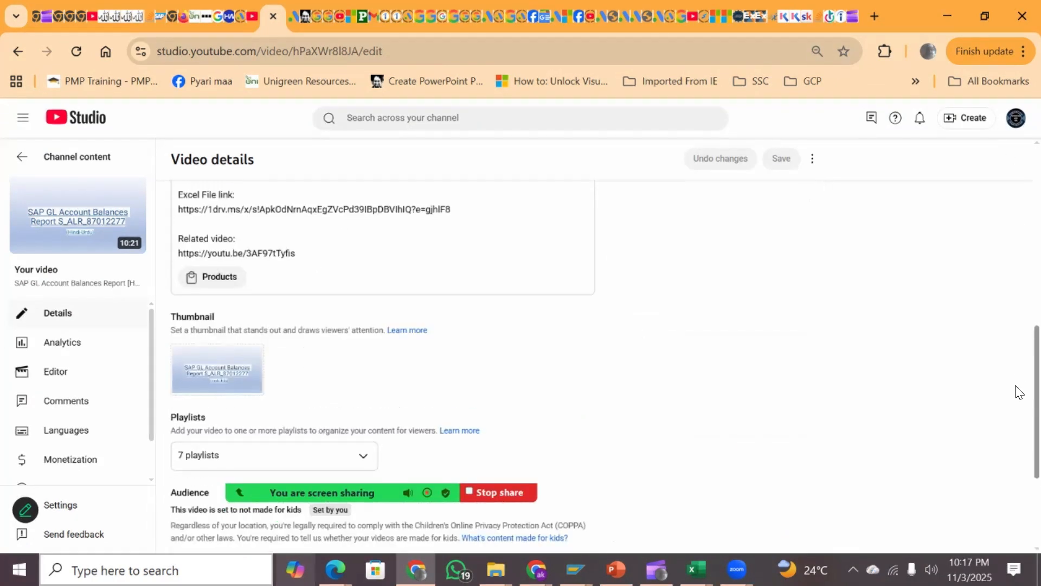
{"action": "scroll", "coordinate": [1018, 380], "scroll_direction": "up", "scroll_amount": 2}
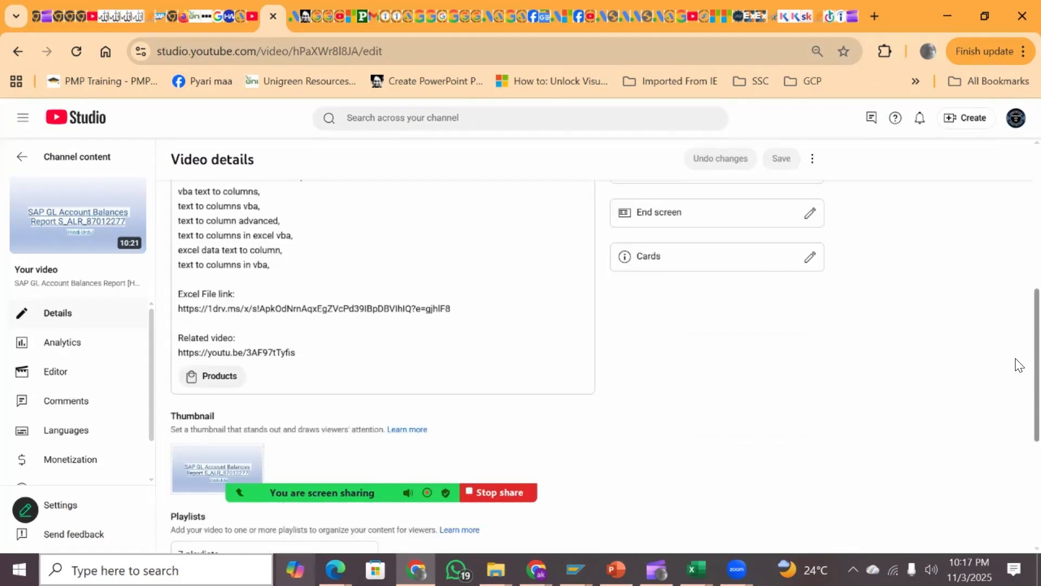
Paste the comma-separated creator-name keywords into the description after "text to columns in vba," and above the Excel file link.
{"action": "left_click", "coordinate": [286, 271]}
{"action": "scroll", "coordinate": [288, 274], "scroll_direction": "down", "scroll_amount": 2}
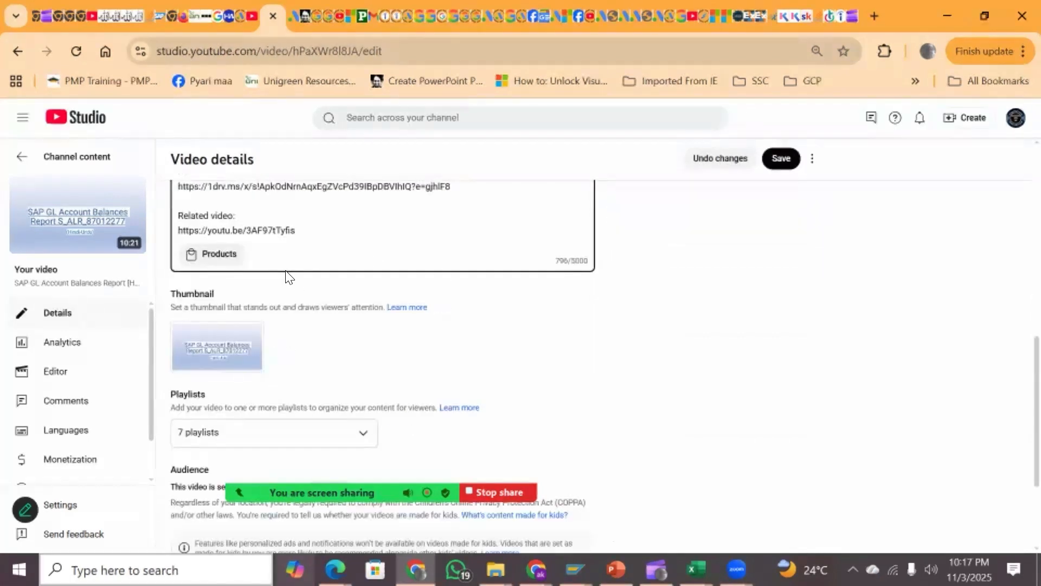
{"action": "key", "text": "ctrl+v"}
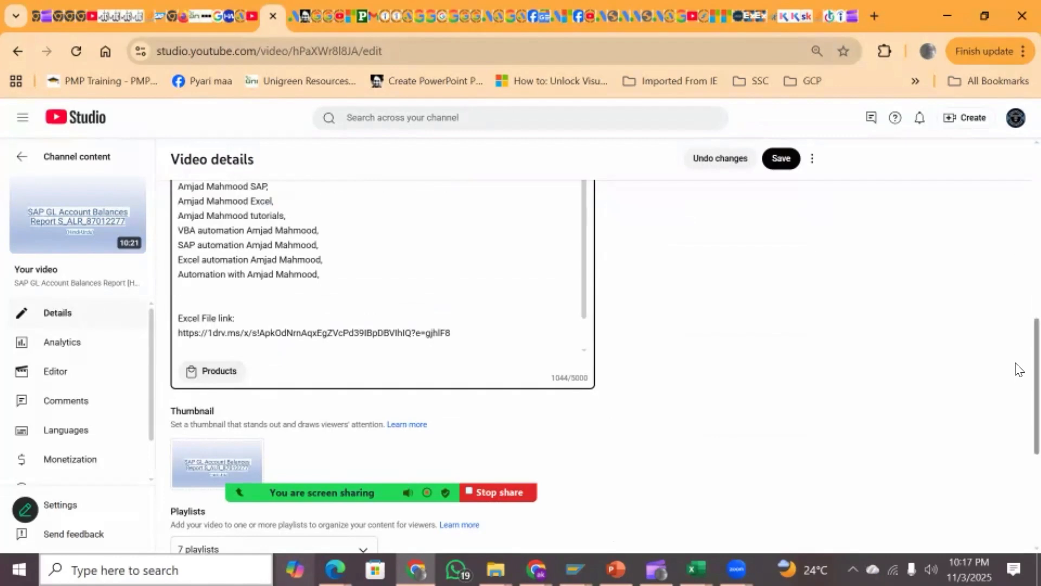
Add the comma-separated creator-name keywords with automation, VBA, SAP, Excel and tutorials variants to the GL Account Balances video's tags.
{"action": "scroll", "coordinate": [1019, 368], "scroll_direction": "down", "scroll_amount": 5}
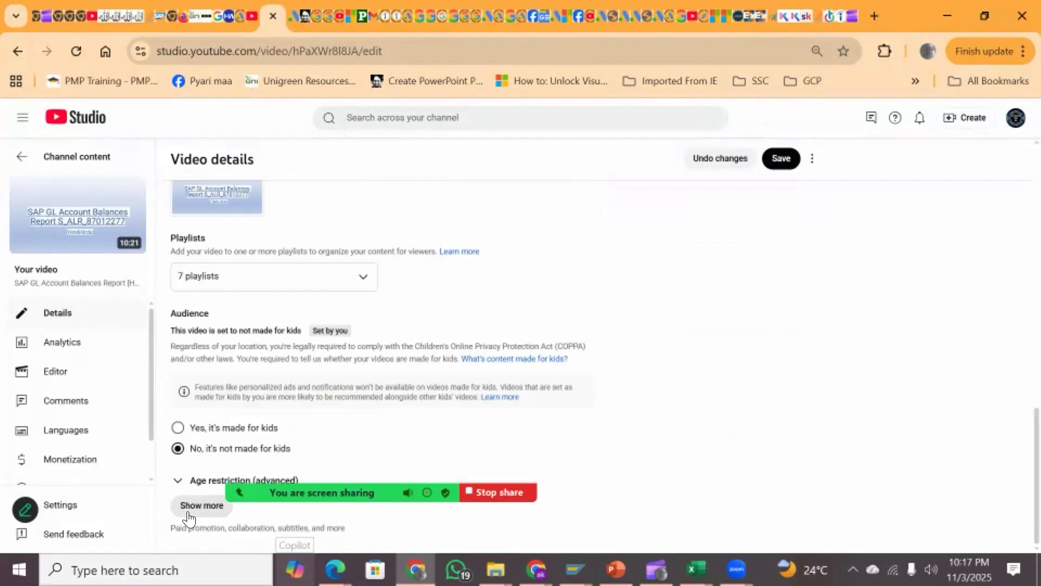
{"action": "left_click", "coordinate": [189, 518]}
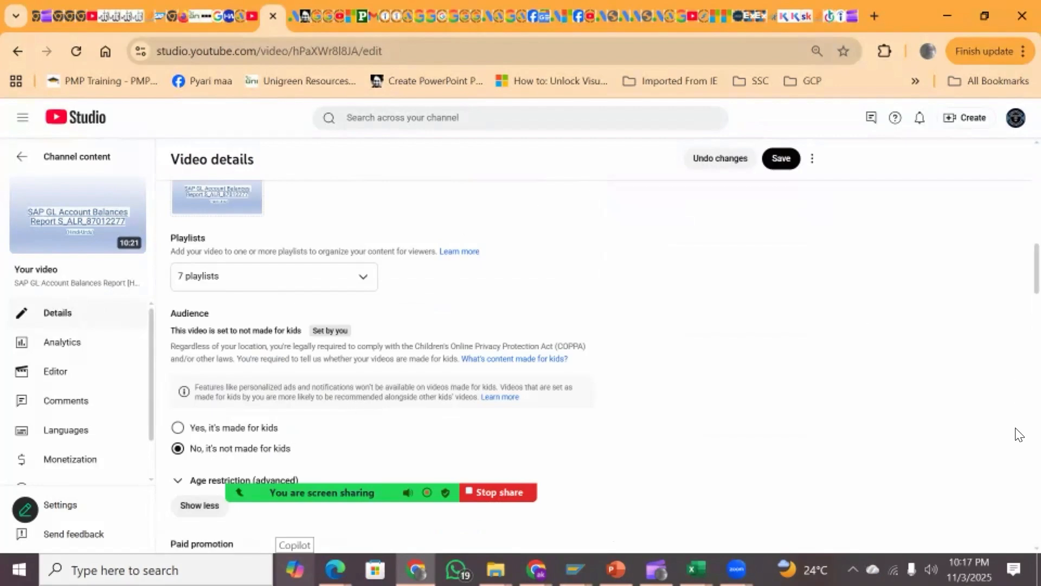
{"action": "scroll", "coordinate": [1017, 434], "scroll_direction": "down", "scroll_amount": 15}
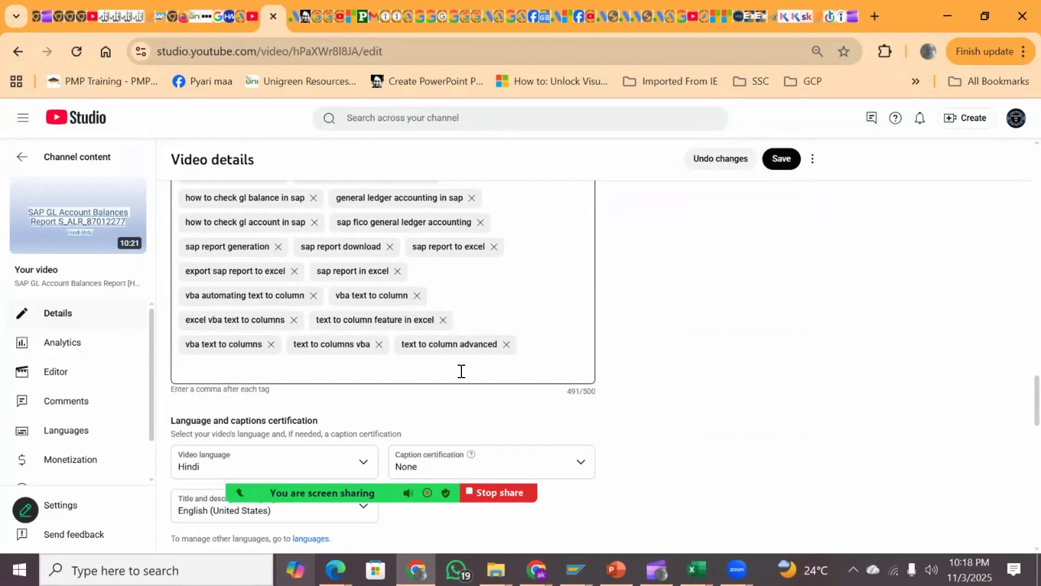
{"action": "left_click", "coordinate": [461, 371]}
{"action": "type", "text": "Amjad Mahmood, Amjad Mahmood automation, Amjad Mahmood VBA, Amjad Mahmood SAP, Amjad Mahmood Excel, Amjad Mahmood tutorials, VBA automation Amjad Mahmood, SAP automation Amjad Mahmood, Excel automation Amjad Mahmood, Automation with Amjad Mahmood"}
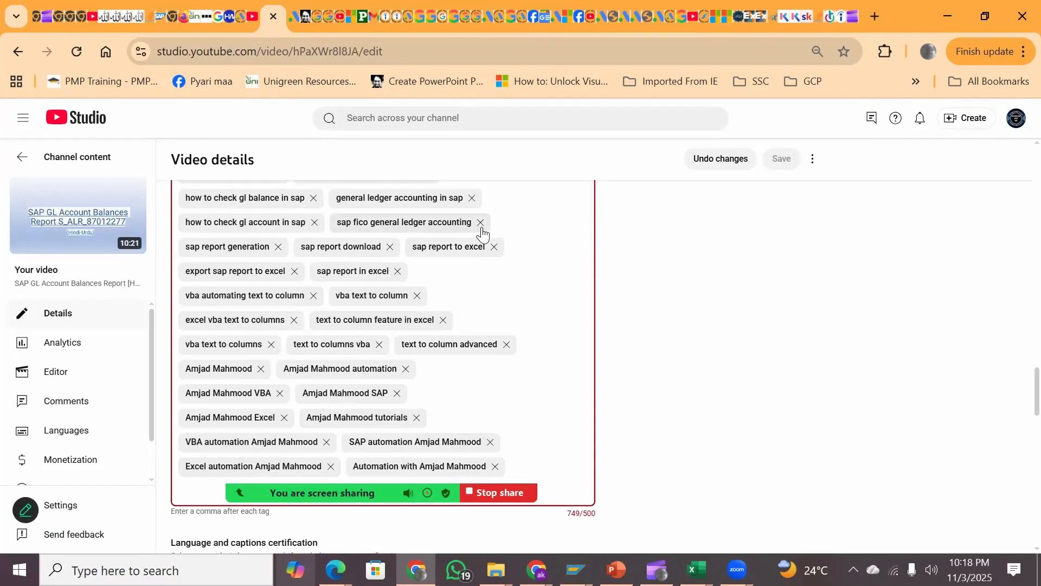
Remove the tags "general ledger accounting in sap", "how to check gl balance in sap", "export sap report to excel" and "vba automating text to column".
{"action": "left_click", "coordinate": [472, 197]}
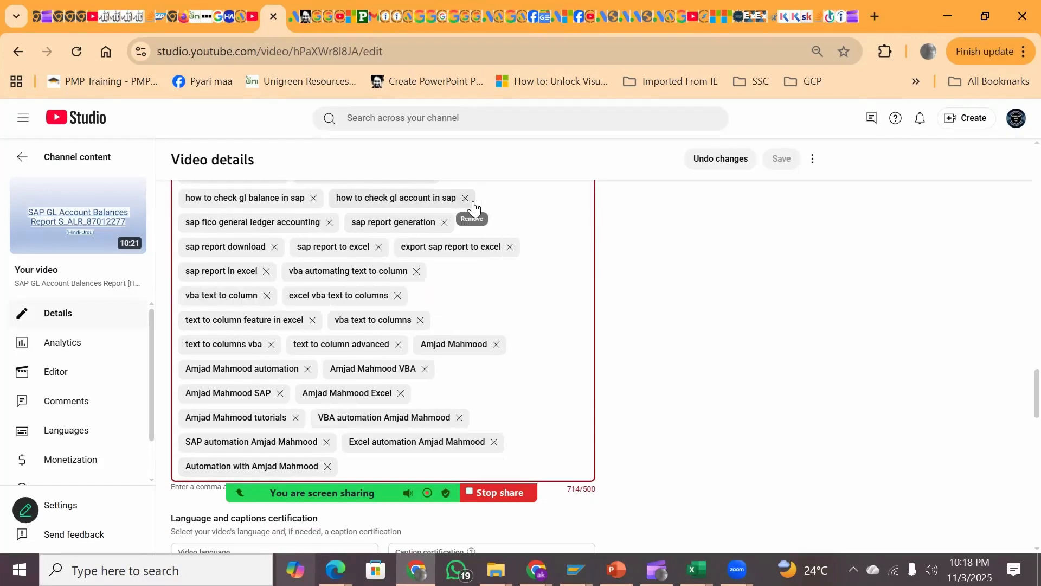
{"action": "left_click", "coordinate": [314, 197]}
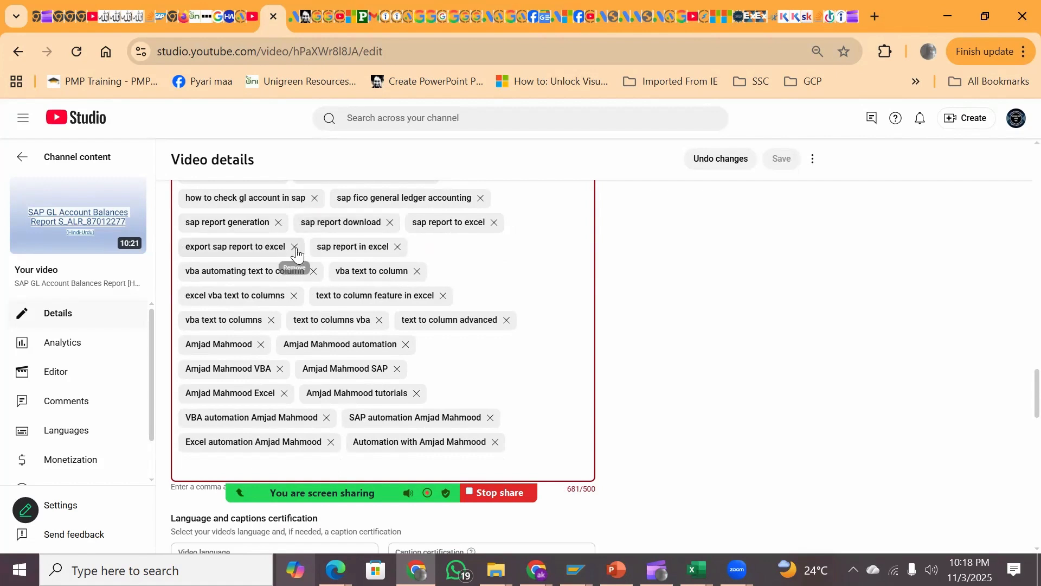
{"action": "left_click", "coordinate": [294, 246]}
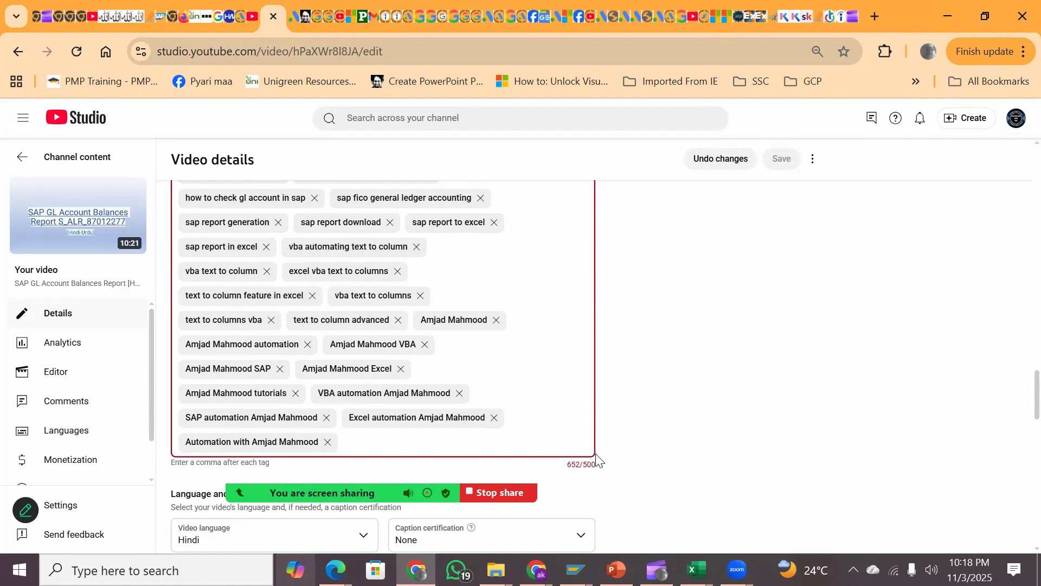
{"action": "left_click", "coordinate": [416, 247]}
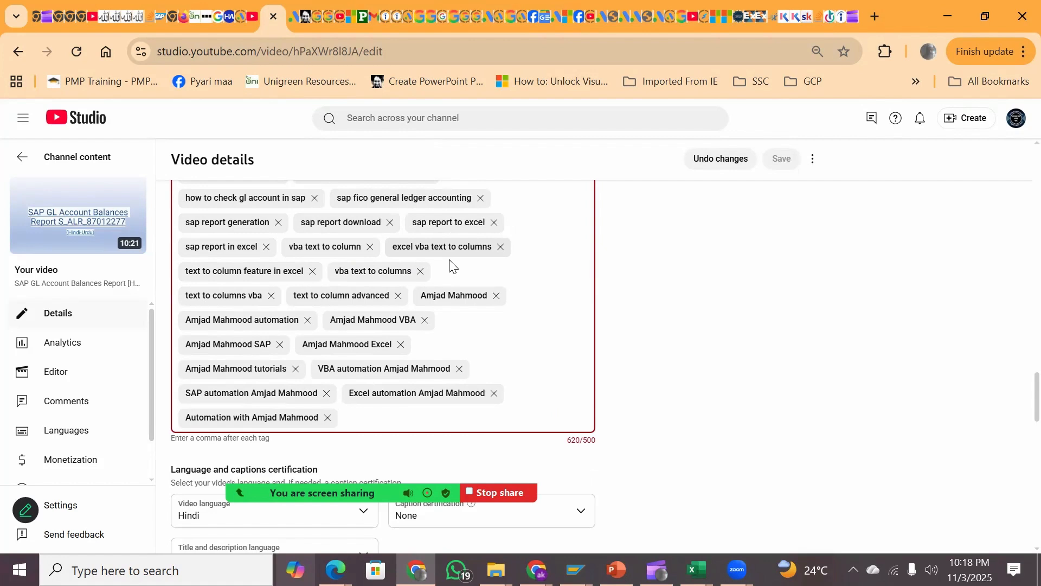
Remove the tags "excel vba text to columns", "vba text to column", "vba text to columns", "sap report generation" and "sap fico general ledger accounting", and save.
{"action": "left_click", "coordinate": [500, 249]}
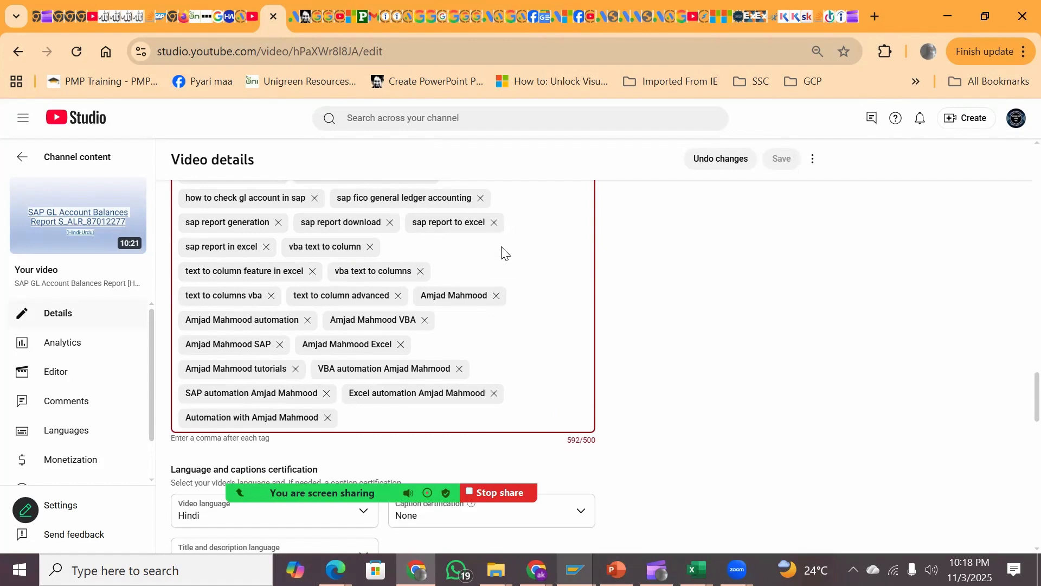
{"action": "left_click", "coordinate": [371, 249]}
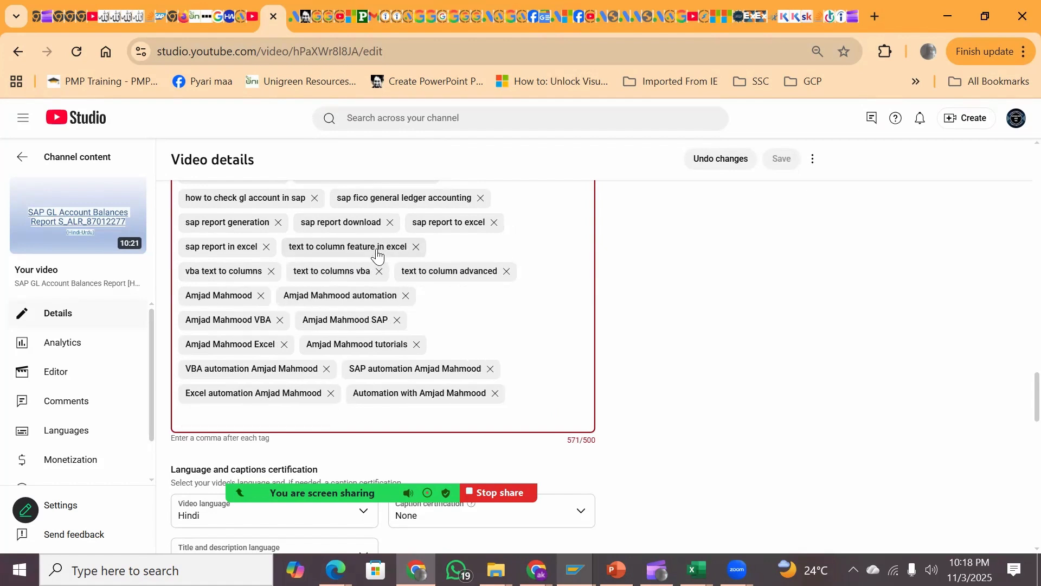
{"action": "left_click", "coordinate": [271, 271]}
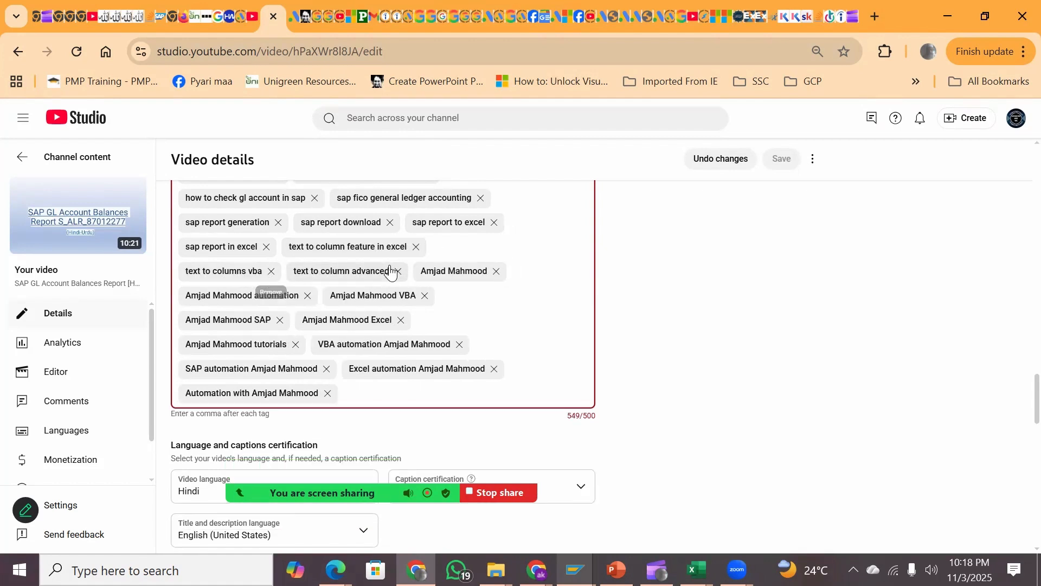
{"action": "left_click", "coordinate": [278, 223]}
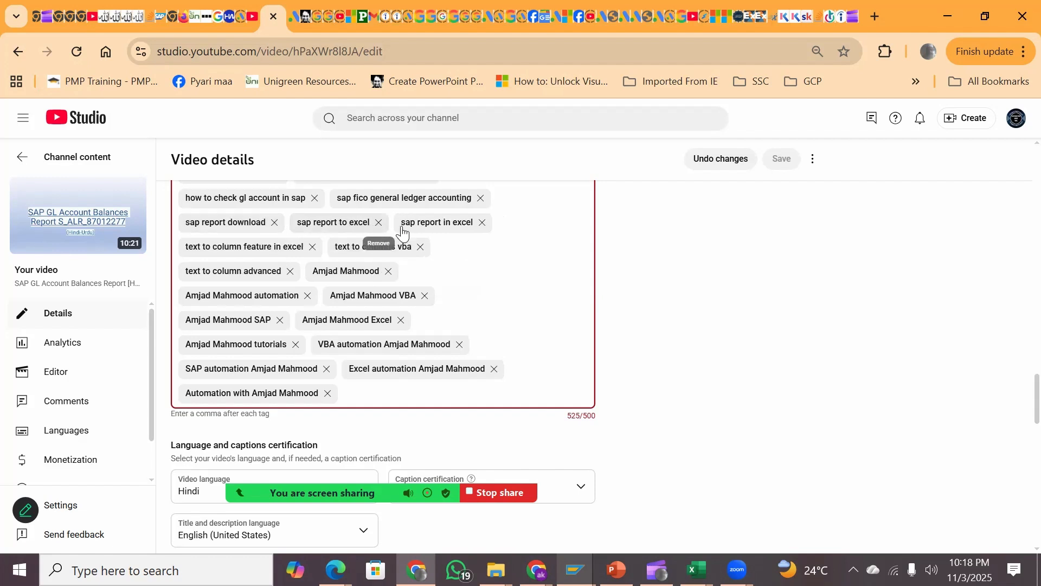
{"action": "left_click", "coordinate": [480, 198]}
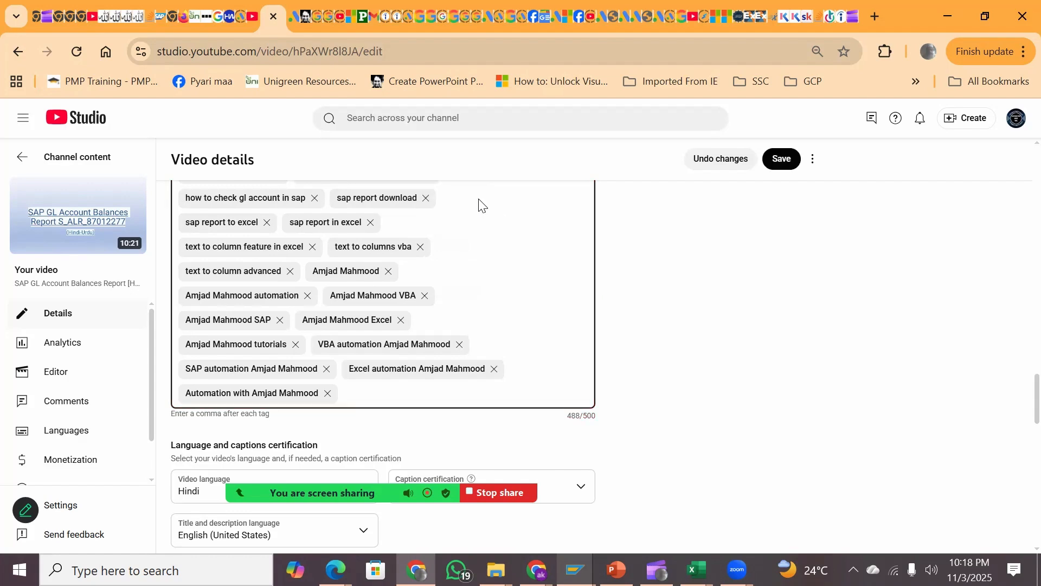
{"action": "left_click", "coordinate": [790, 158]}
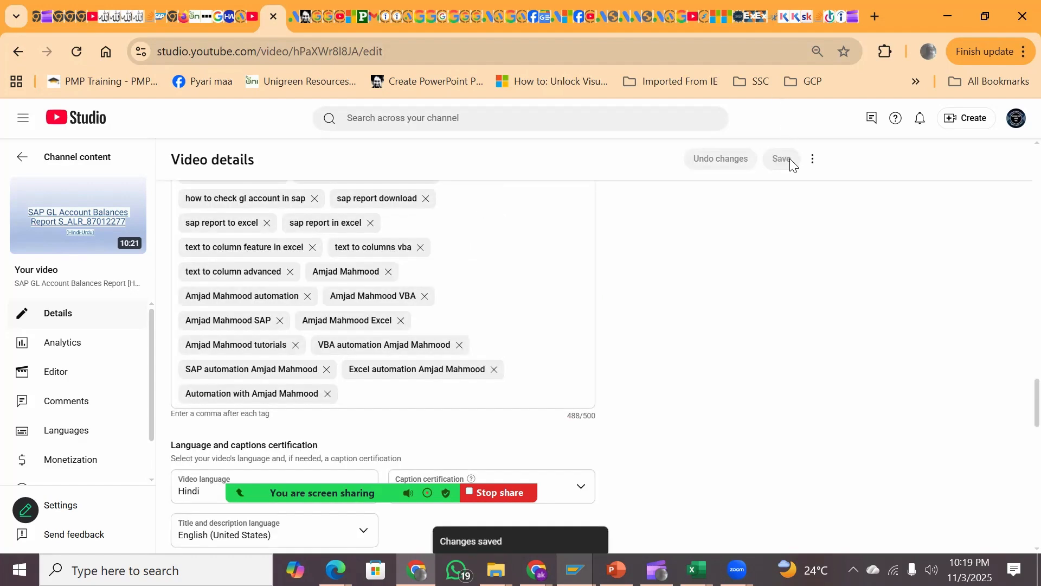
Return to the channel's video list and show the ChatGPT sheet of the "My Tags from ChatGPT" workbook in Excel.
{"action": "left_click", "coordinate": [21, 54]}
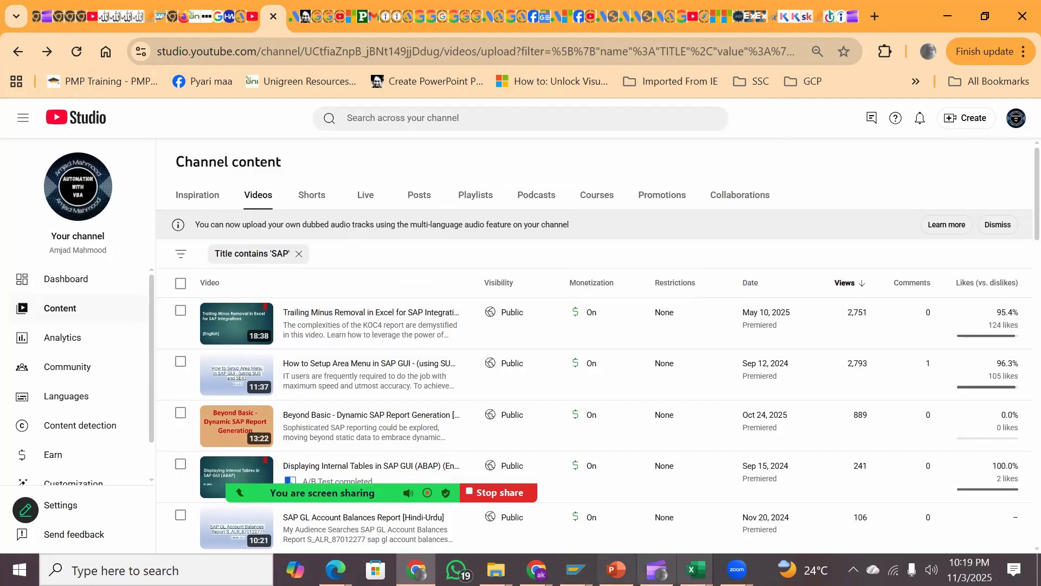
{"action": "left_click", "coordinate": [696, 570]}
{"action": "left_click", "coordinate": [809, 505]}
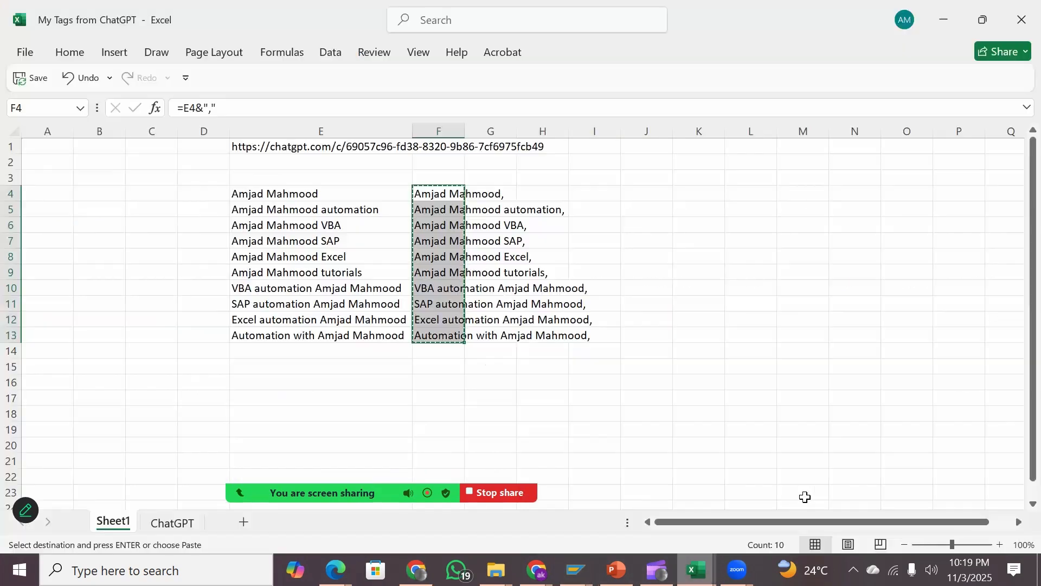
{"action": "right_click", "coordinate": [495, 570]}
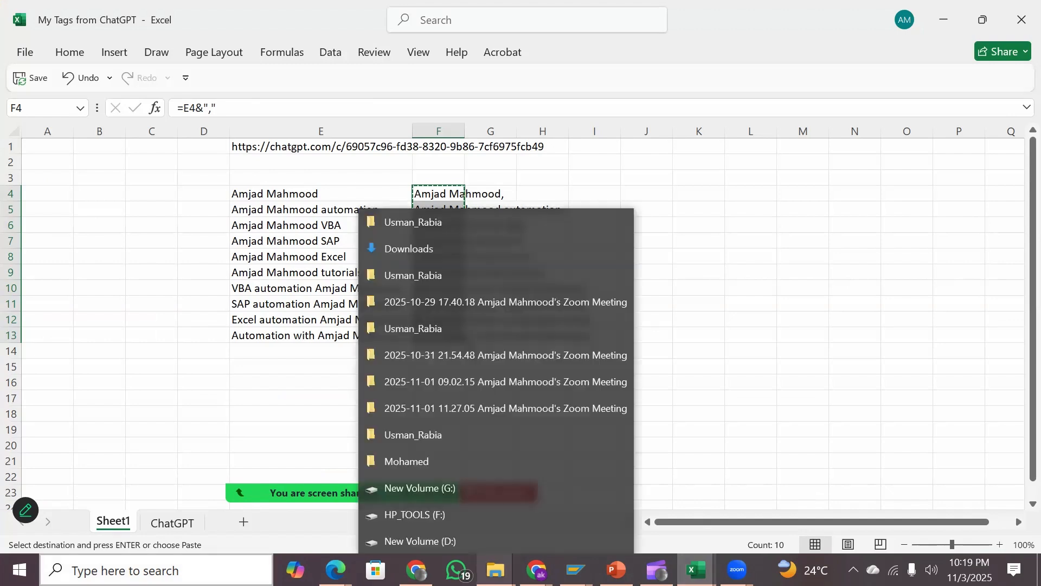
{"action": "left_click", "coordinate": [173, 523]}
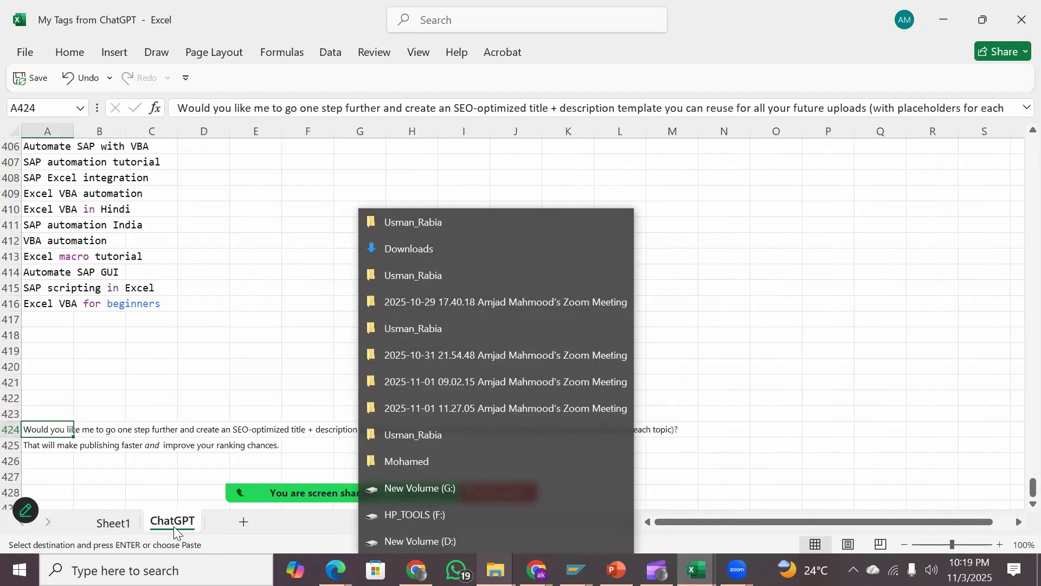
{"action": "key", "text": "Escape"}
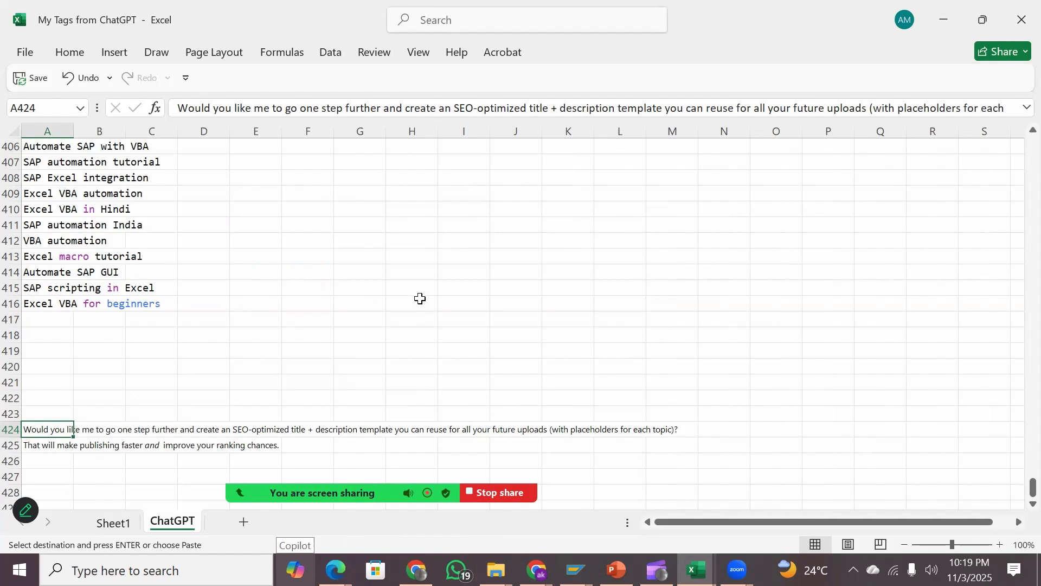
Switch back to Chrome and bring up the open ChatGPT conversation "Free SEO for YouTube".
{"action": "left_click", "coordinate": [416, 569]}
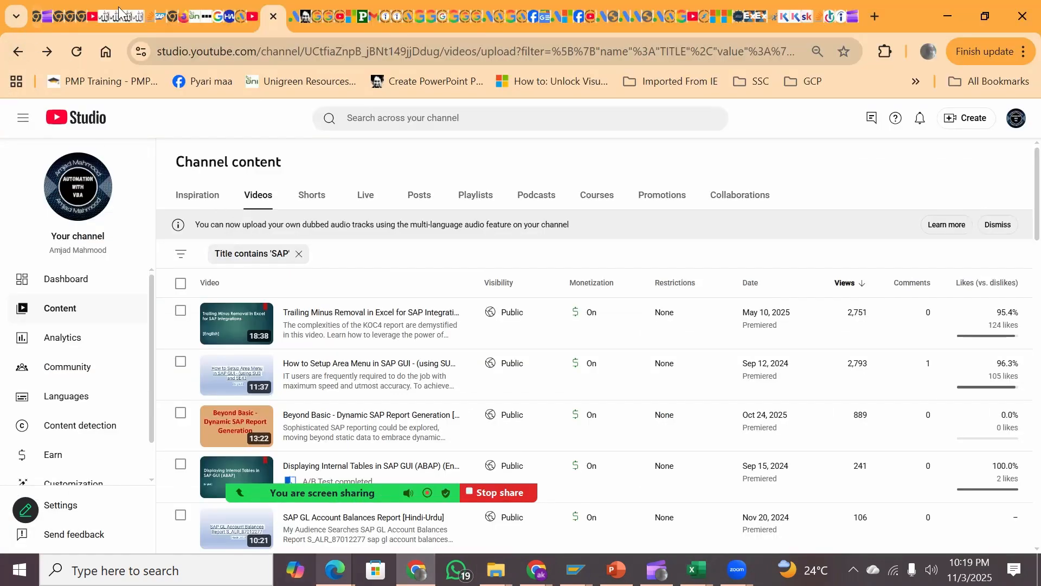
{"action": "left_click", "coordinate": [16, 19]}
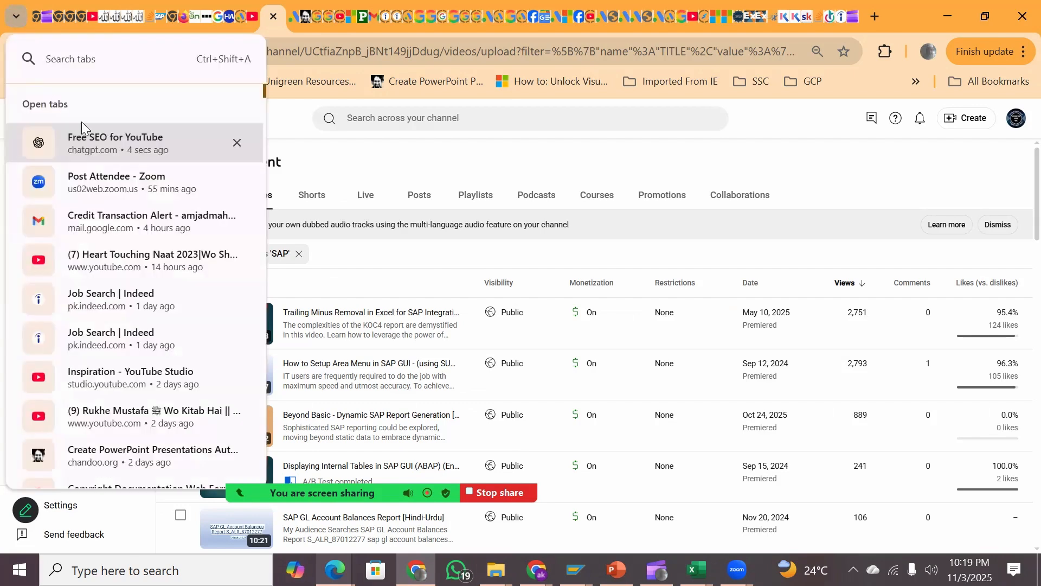
{"action": "left_click", "coordinate": [112, 146]}
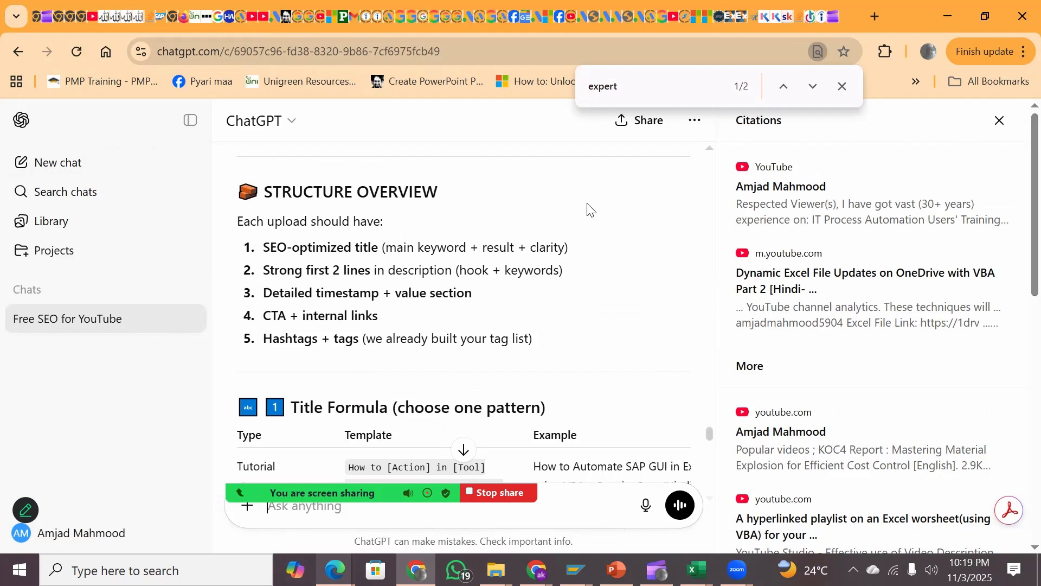
Look through the conversation for the request about a reusable SEO-optimized title and description template.
{"action": "scroll", "coordinate": [713, 165], "scroll_direction": "up", "scroll_amount": 5}
{"action": "left_click", "coordinate": [710, 159]}
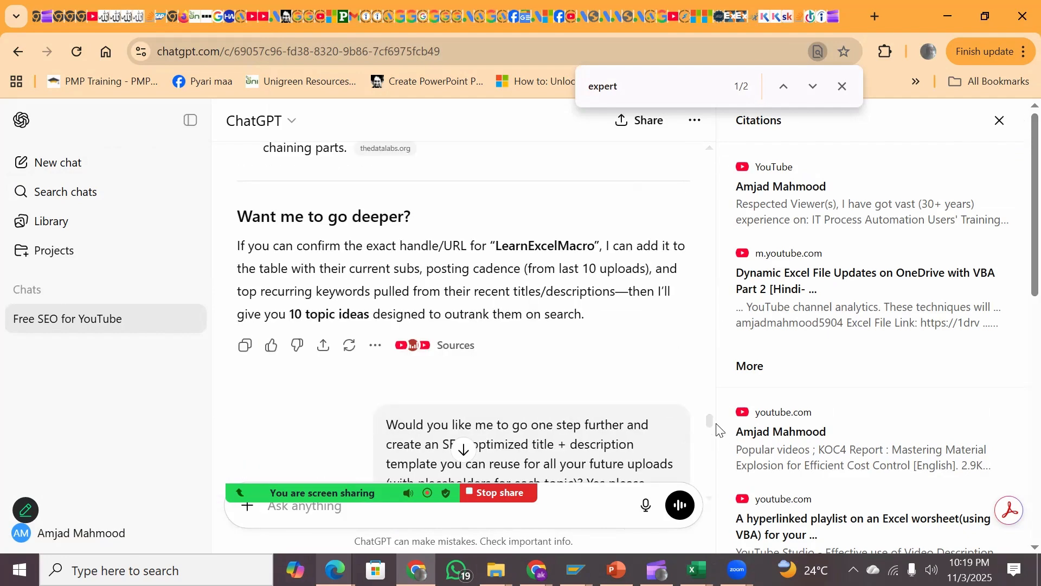
{"action": "left_click_drag", "start_coordinate": [711, 415], "coordinate": [757, 534]}
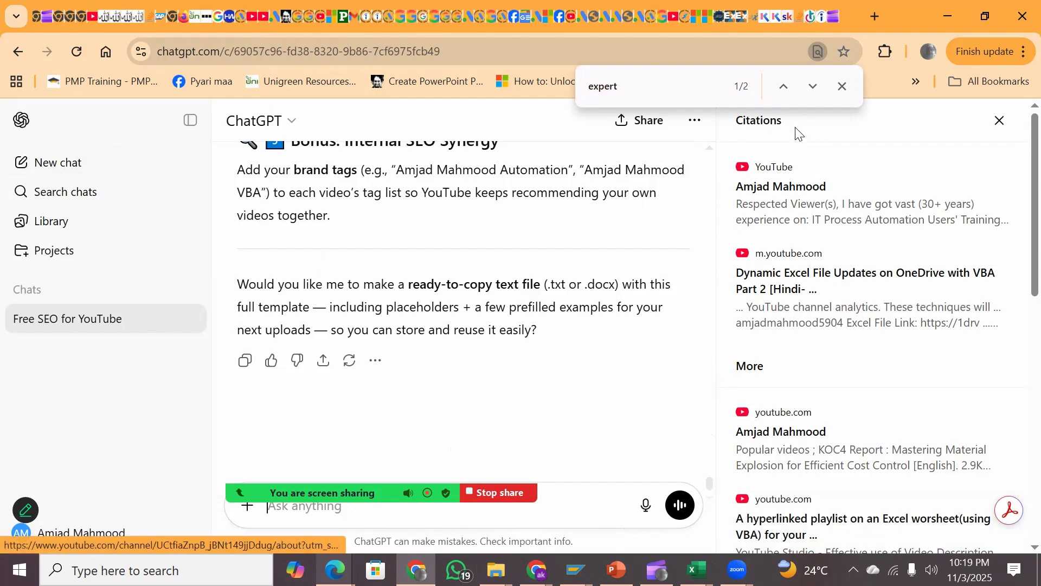
{"action": "left_click", "coordinate": [710, 162]}
{"action": "left_click", "coordinate": [710, 161]}
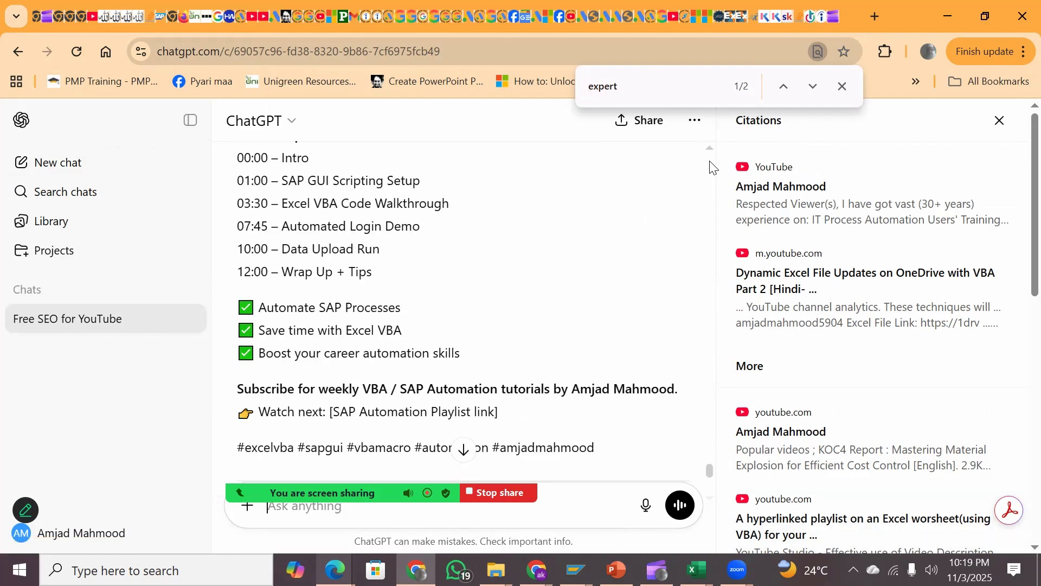
{"action": "left_click", "coordinate": [710, 162]}
{"action": "left_click", "coordinate": [710, 162]}
{"action": "left_click", "coordinate": [709, 161]}
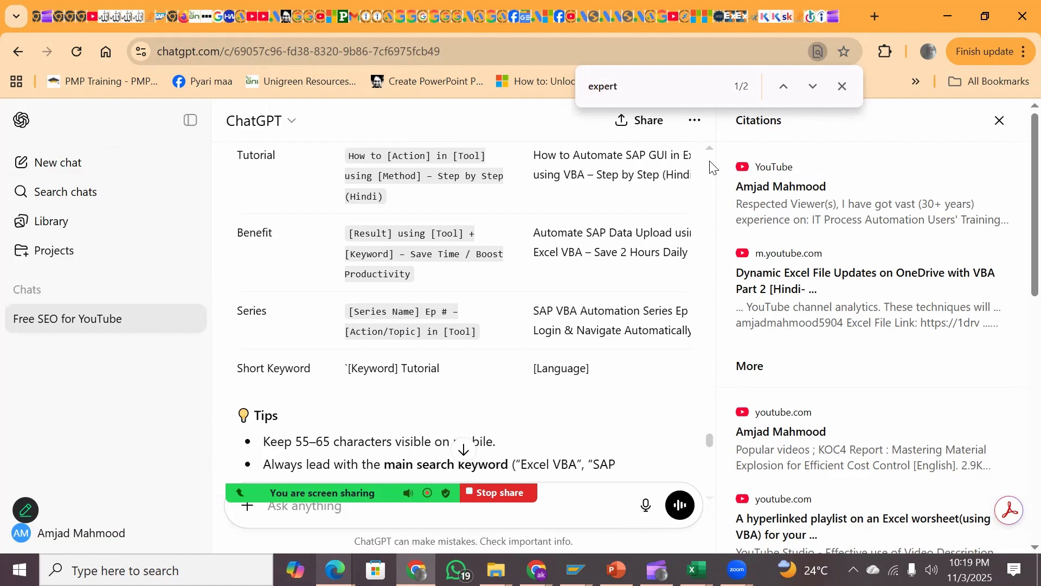
{"action": "left_click", "coordinate": [709, 162]}
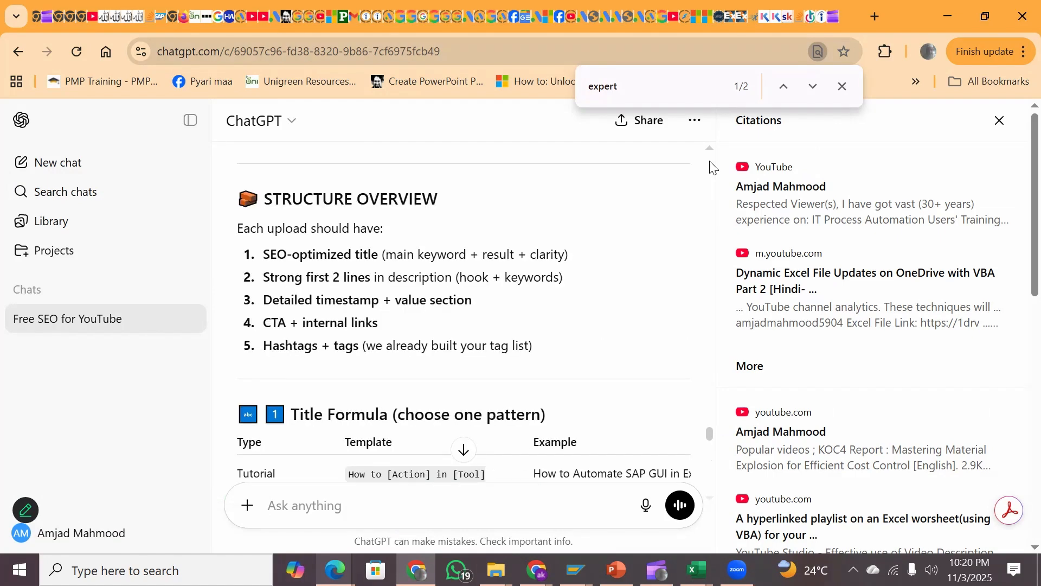
{"action": "left_click", "coordinate": [710, 161]}
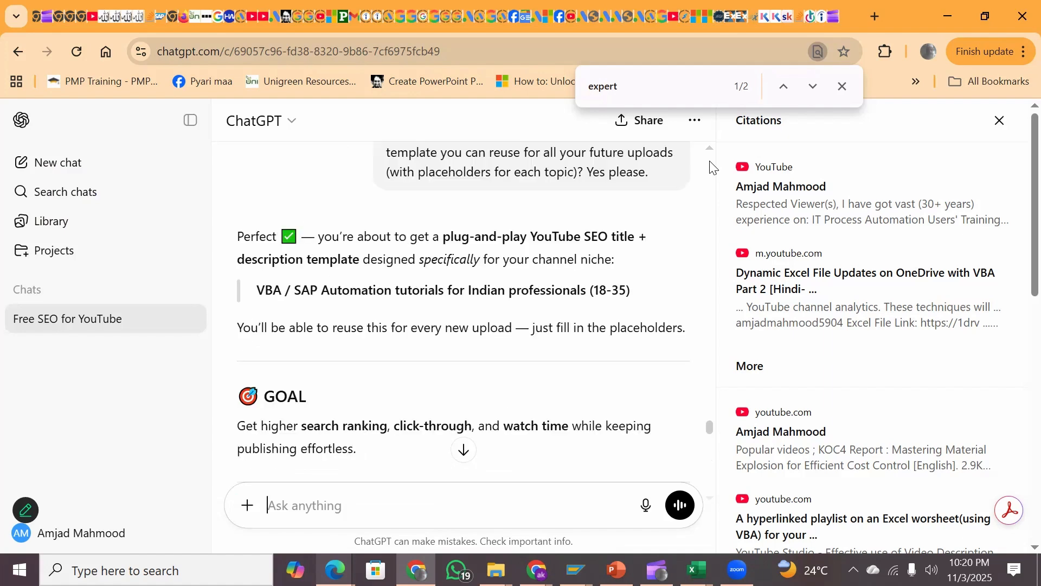
{"action": "left_click", "coordinate": [710, 161]}
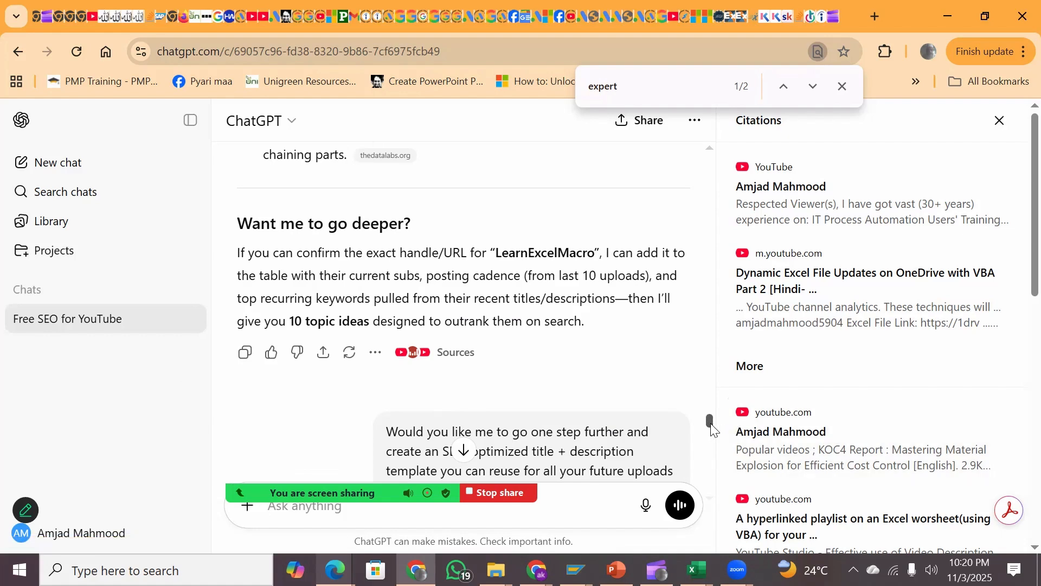
{"action": "left_click_drag", "start_coordinate": [711, 428], "coordinate": [713, 432]}
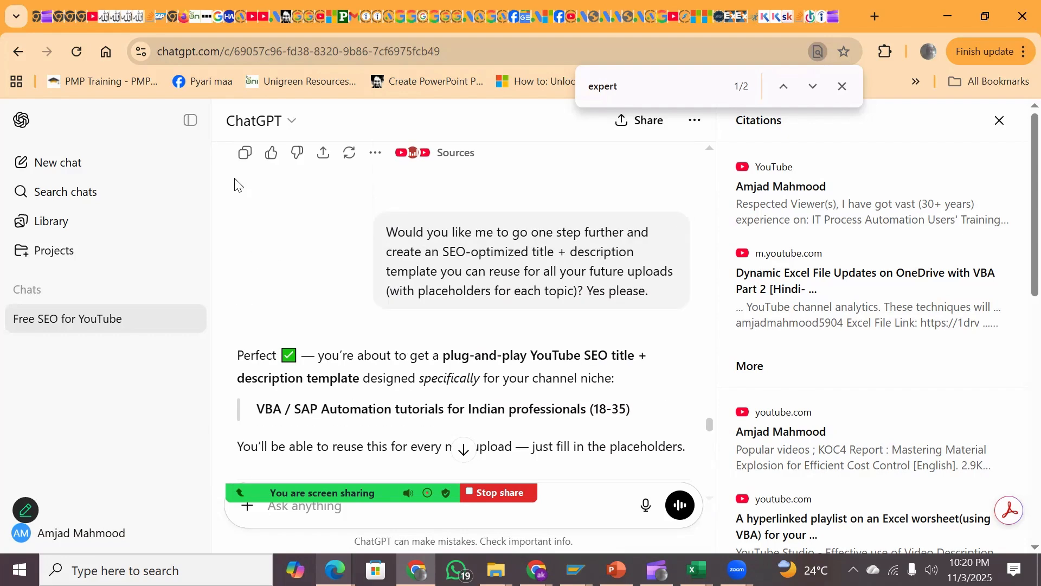
Examine the template request and its answer, from the filled-in example to the reusable call-to-action and link lines.
{"action": "left_click_drag", "start_coordinate": [235, 184], "coordinate": [328, 399]}
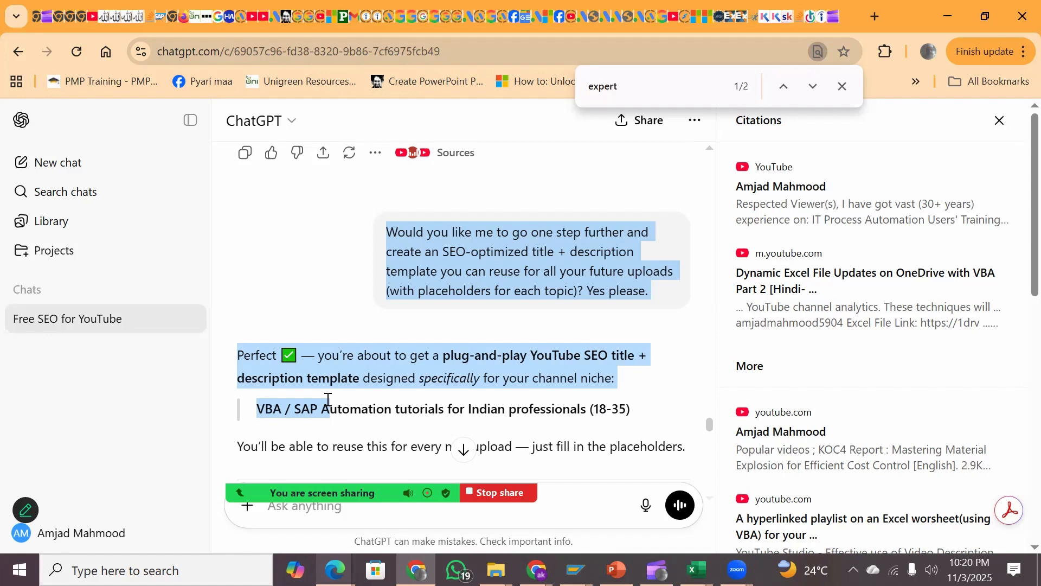
{"action": "left_click_drag", "start_coordinate": [328, 400], "coordinate": [327, 399]}
{"action": "left_click", "coordinate": [714, 467]}
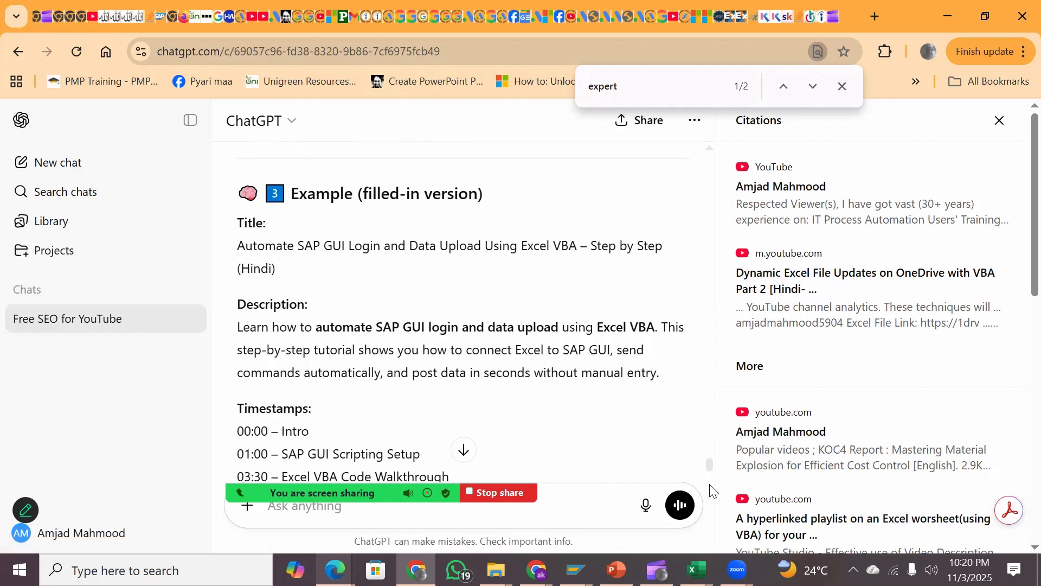
{"action": "left_click_drag", "start_coordinate": [710, 471], "coordinate": [711, 509]}
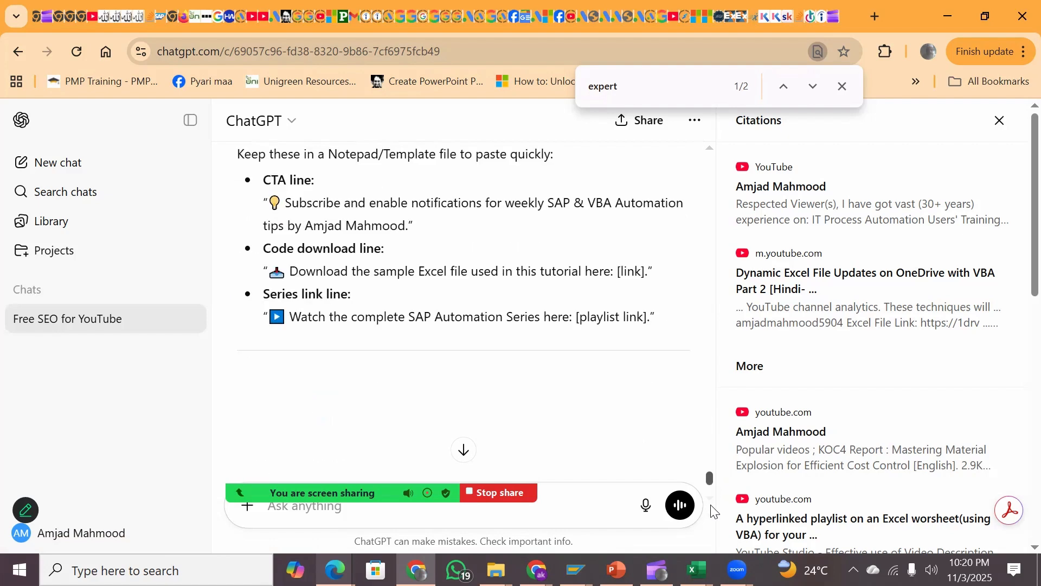
Extend the selection to the answer's closing question about a ready-to-copy text file, and switch to cell A427 in the "My Tags from ChatGPT" workbook.
{"action": "left_click", "coordinate": [585, 331], "text": "shift"}
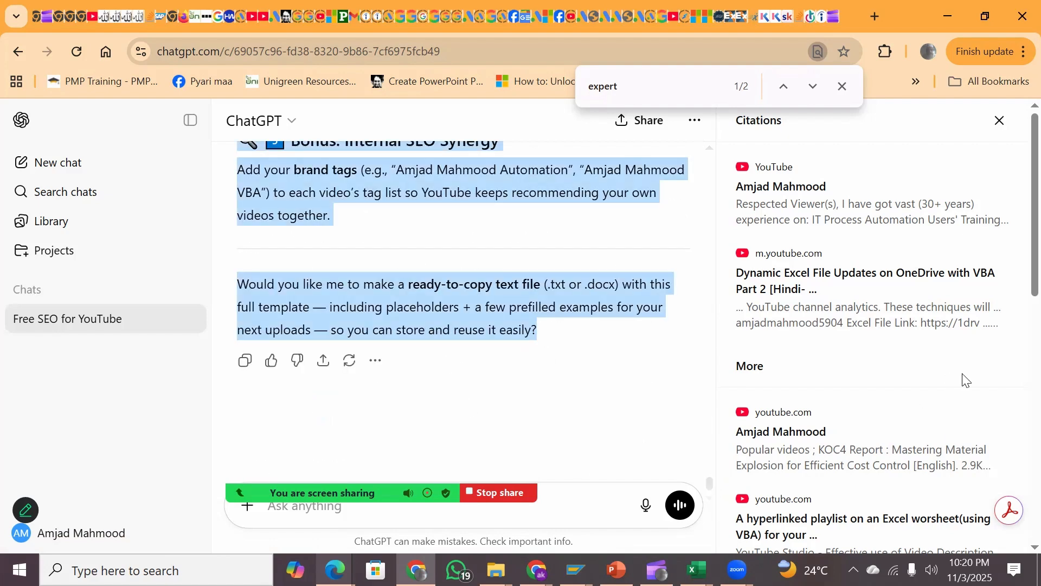
{"action": "mouse_move", "coordinate": [696, 570]}
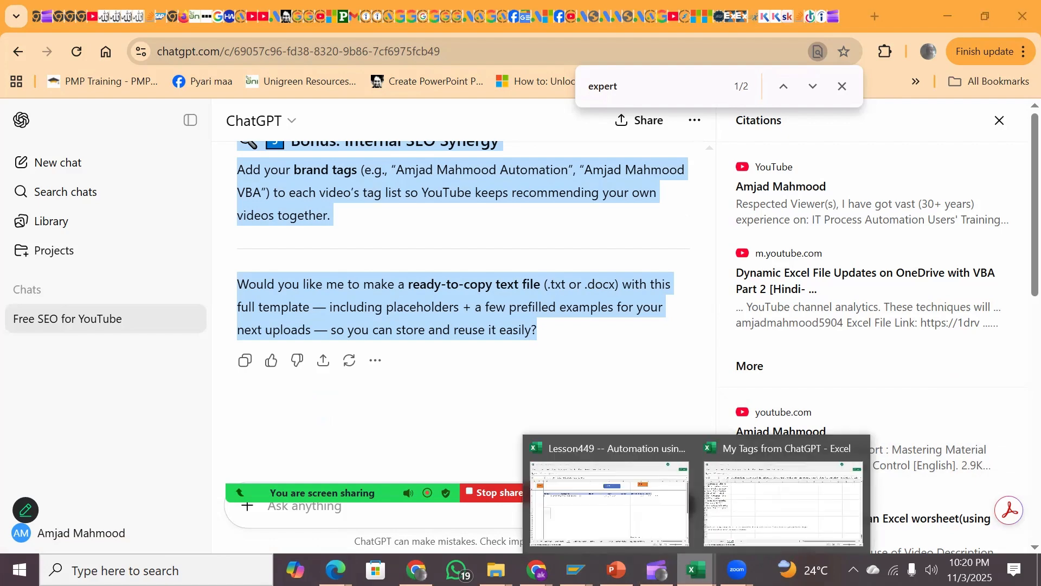
{"action": "left_click", "coordinate": [775, 507]}
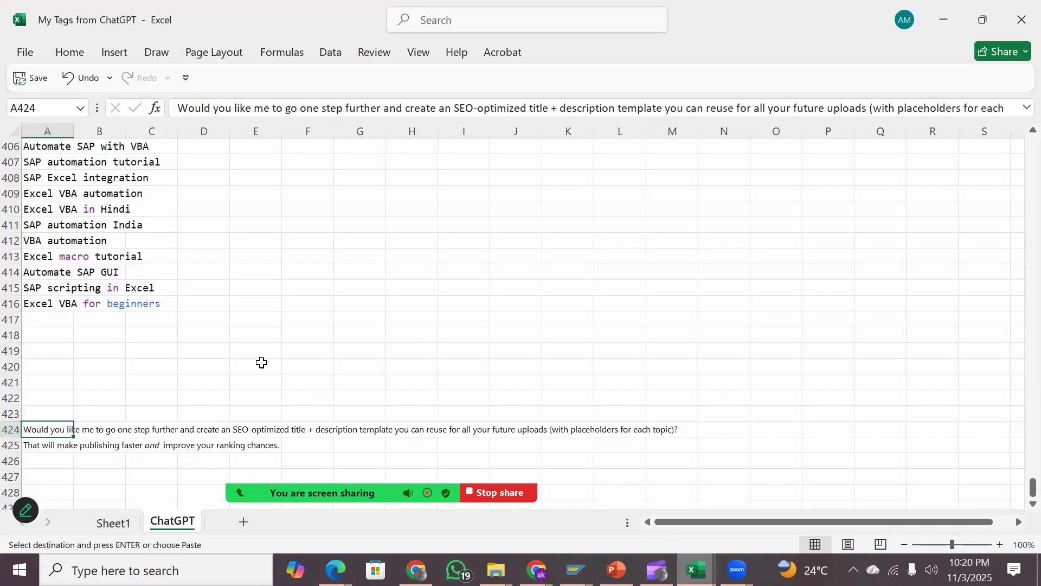
{"action": "left_click", "coordinate": [34, 476]}
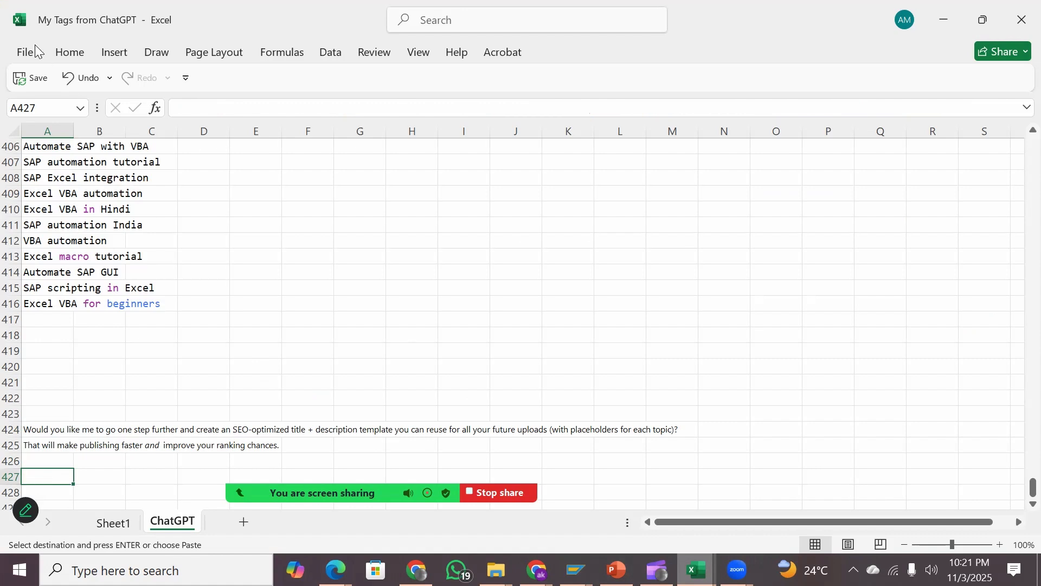
{"action": "left_click", "coordinate": [60, 56]}
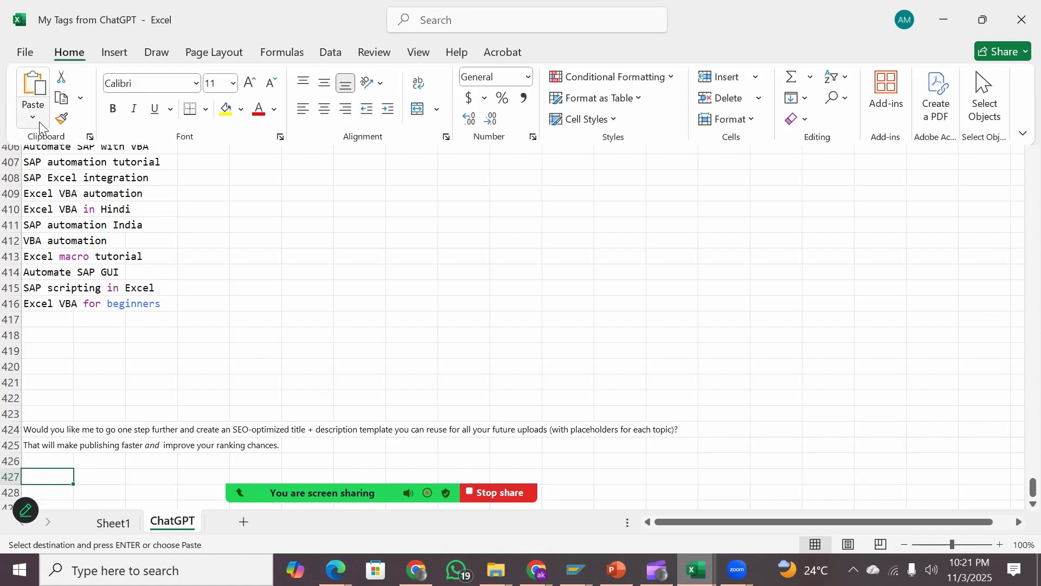
{"action": "left_click", "coordinate": [40, 125]}
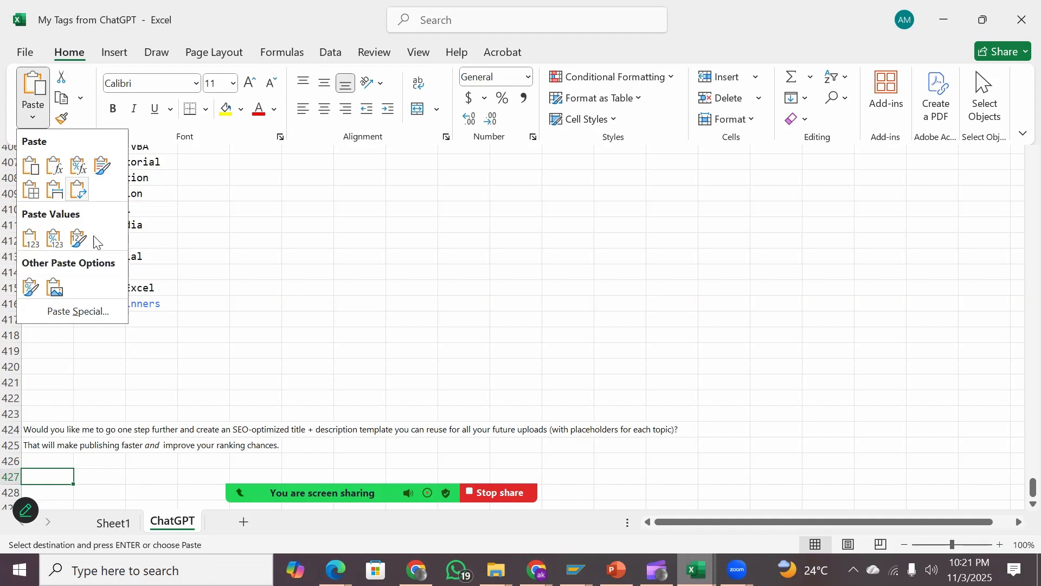
{"action": "left_click", "coordinate": [74, 310]}
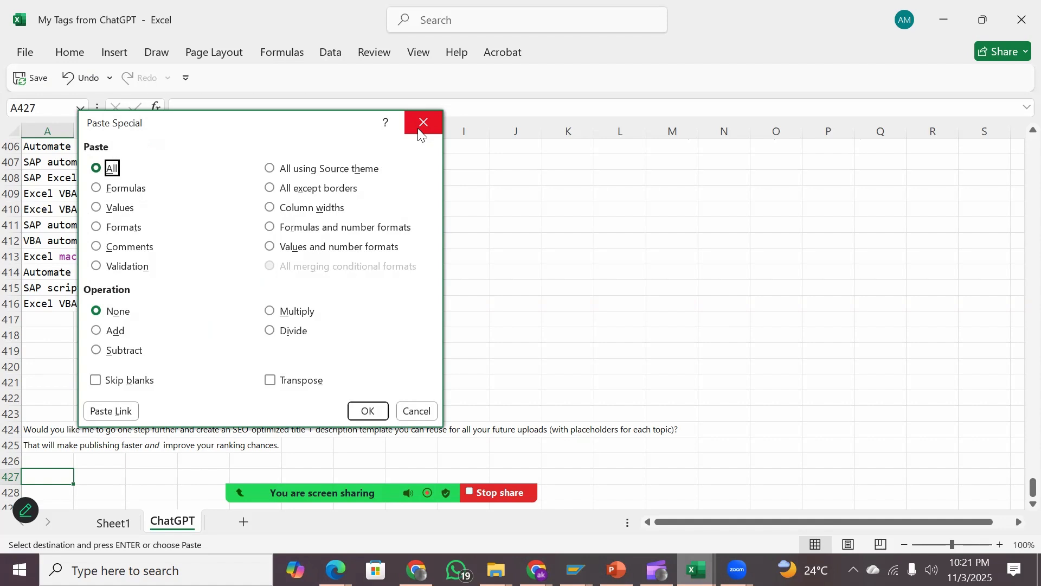
{"action": "left_click", "coordinate": [423, 123]}
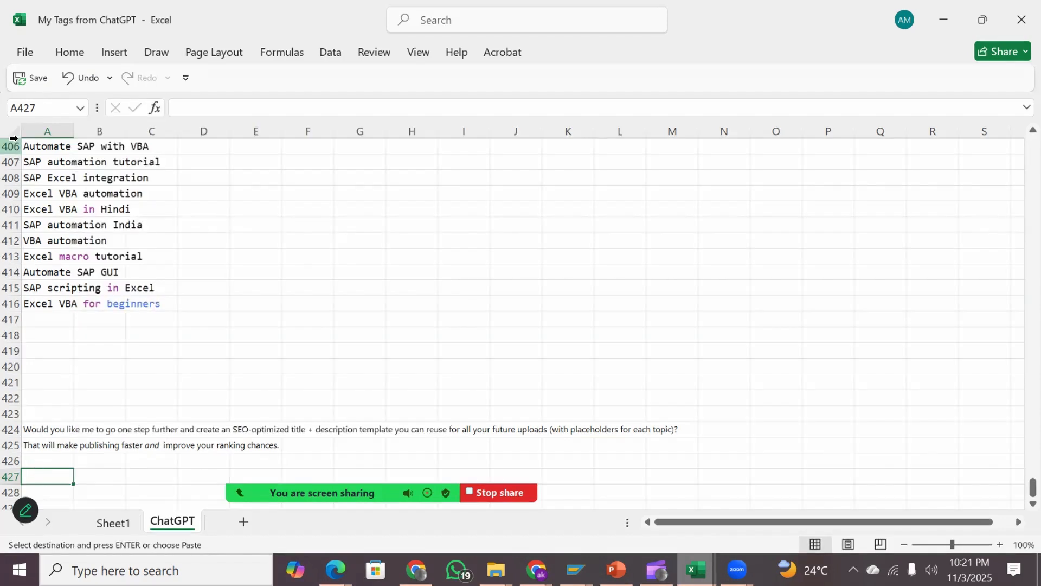
{"action": "left_click", "coordinate": [73, 58]}
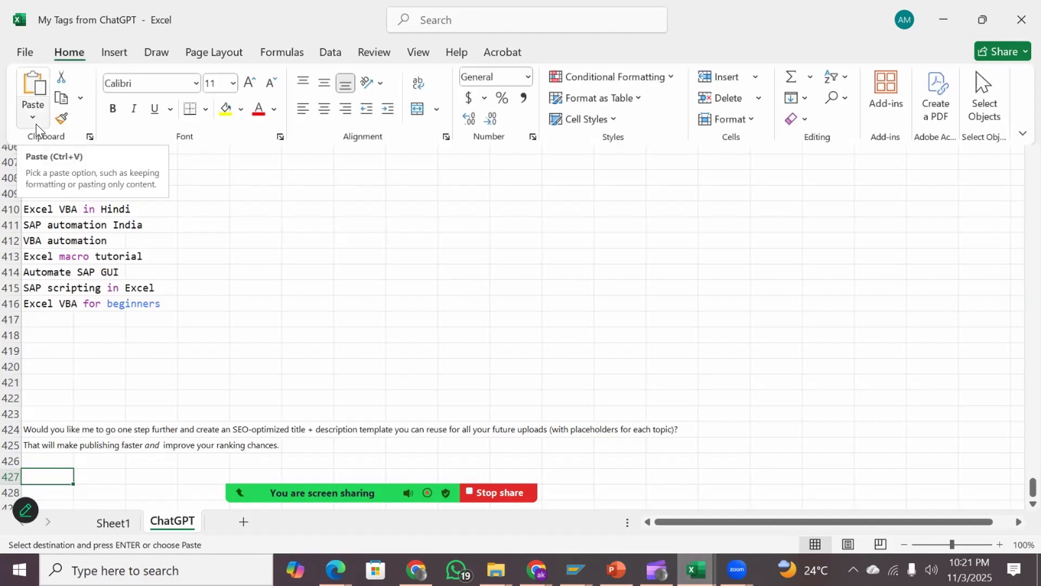
{"action": "left_click", "coordinate": [36, 124]}
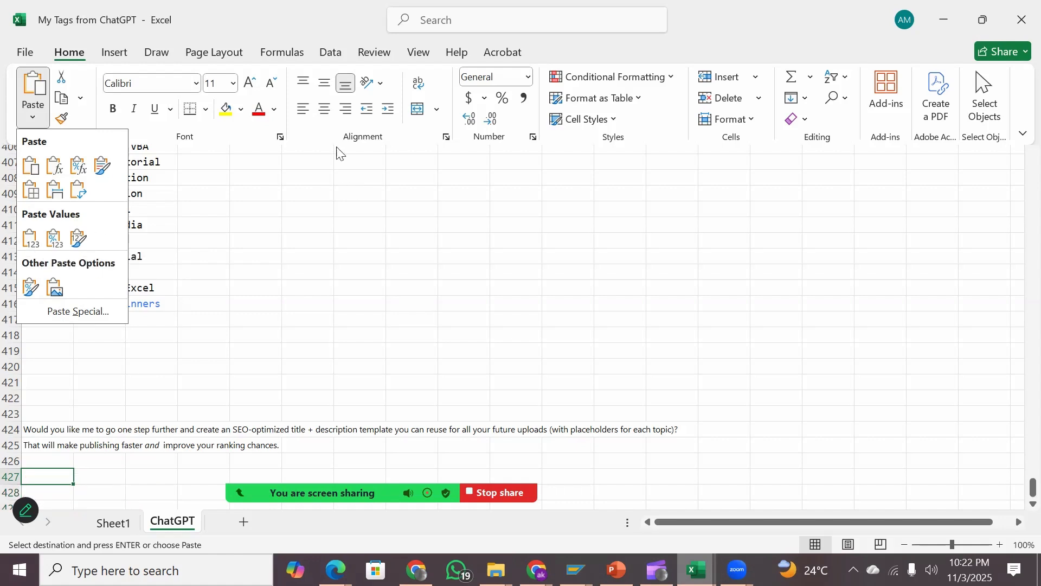
{"action": "left_click", "coordinate": [321, 2]}
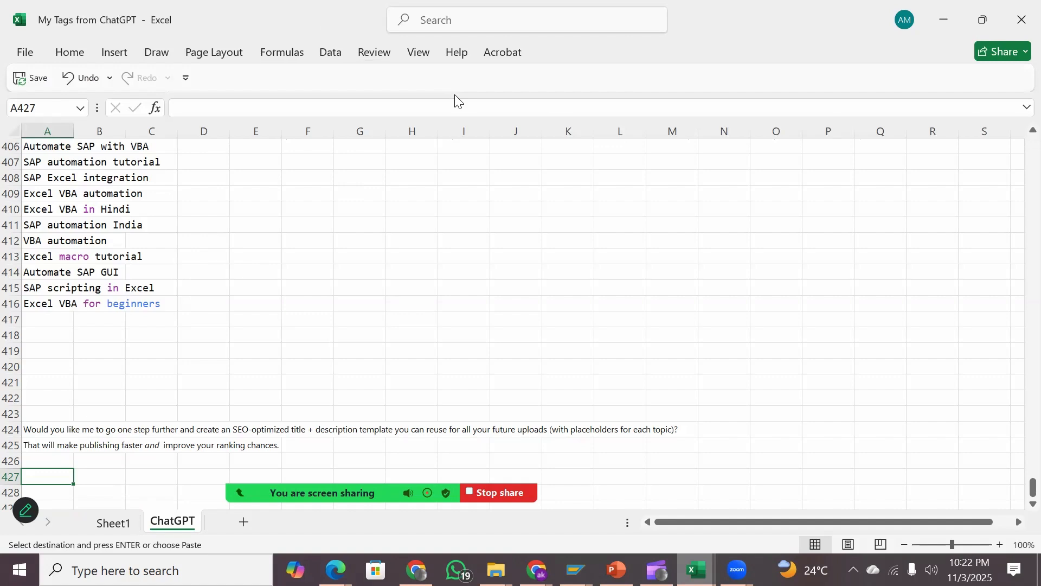
Return to the ChatGPT conversation in Chrome and copy the selected template request and answer.
{"action": "right_click", "coordinate": [495, 569]}
{"action": "left_click", "coordinate": [412, 569]}
{"action": "left_click", "coordinate": [417, 570]}
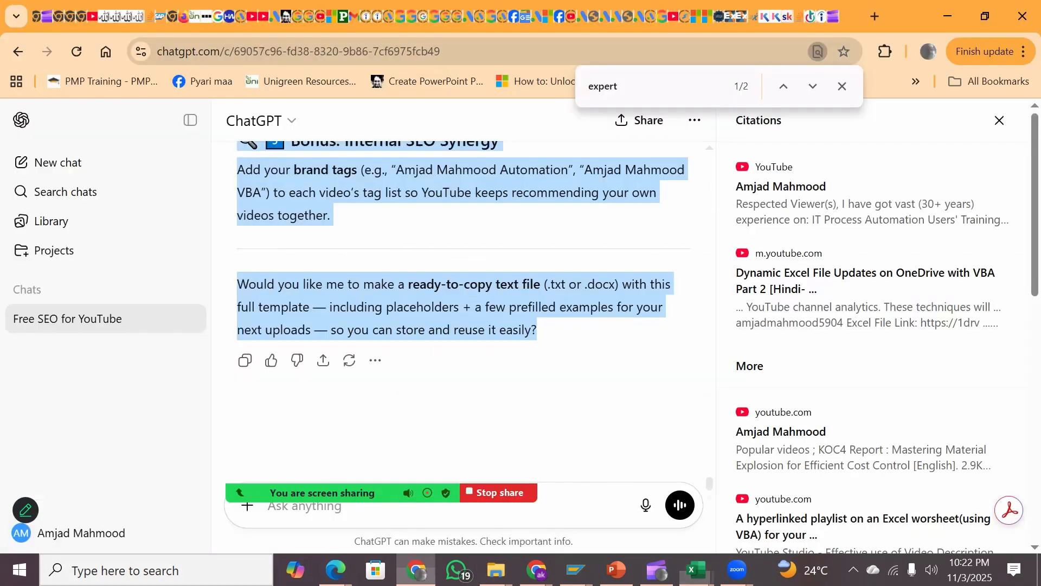
{"action": "right_click", "coordinate": [507, 317]}
{"action": "left_click", "coordinate": [554, 331]}
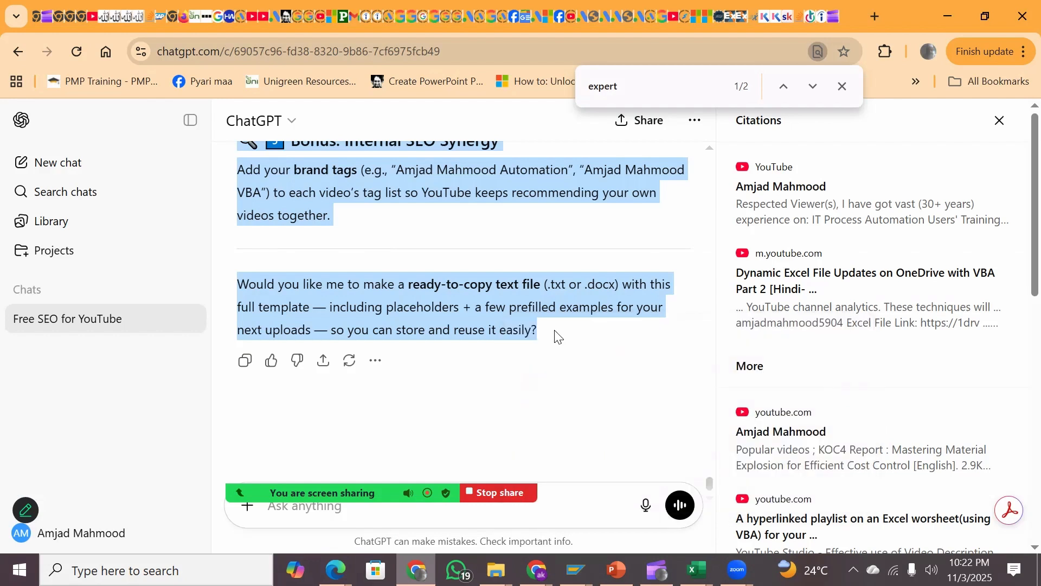
{"action": "right_click", "coordinate": [555, 332]}
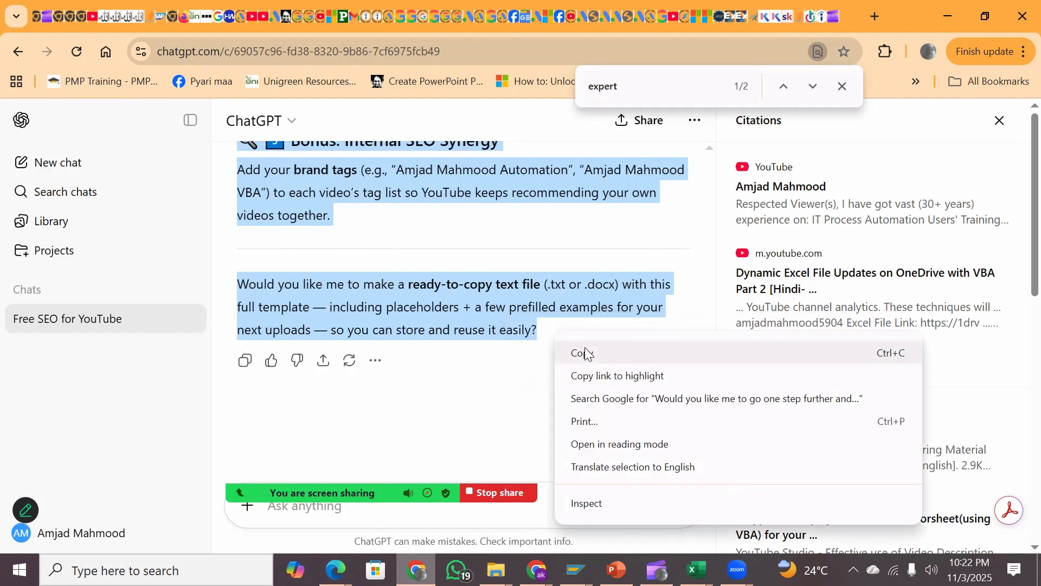
{"action": "left_click", "coordinate": [584, 353]}
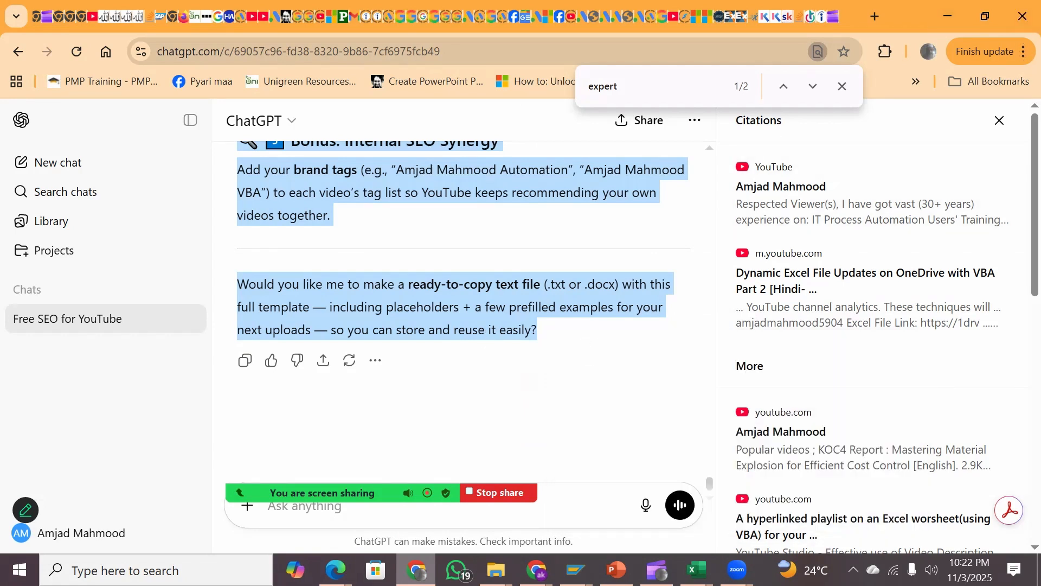
Paste the copied conversation as Text into cell A427 of the ChatGPT sheet in the "My Tags from ChatGPT" workbook.
{"action": "mouse_move", "coordinate": [683, 566]}
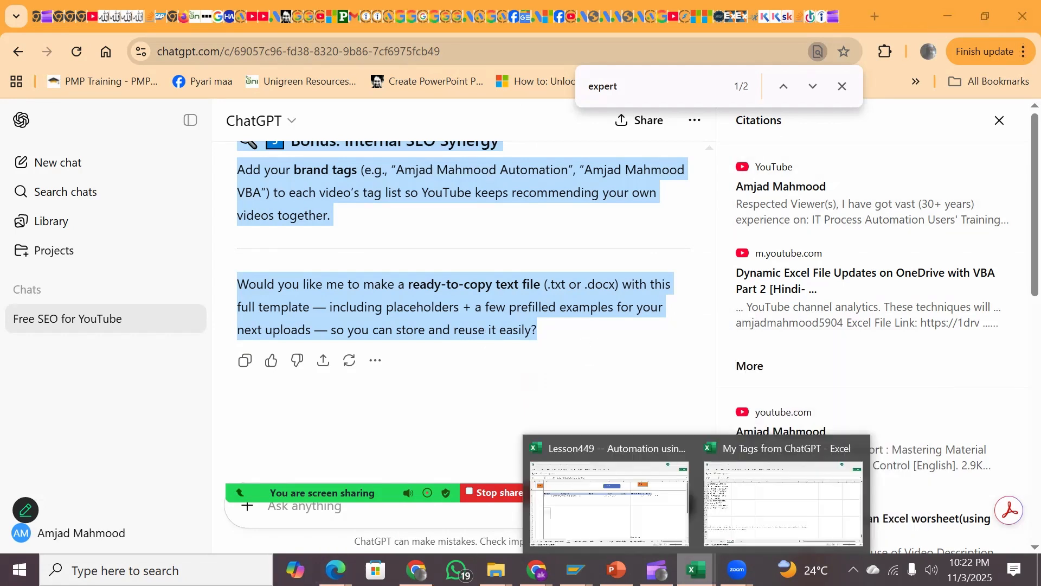
{"action": "left_click", "coordinate": [779, 504]}
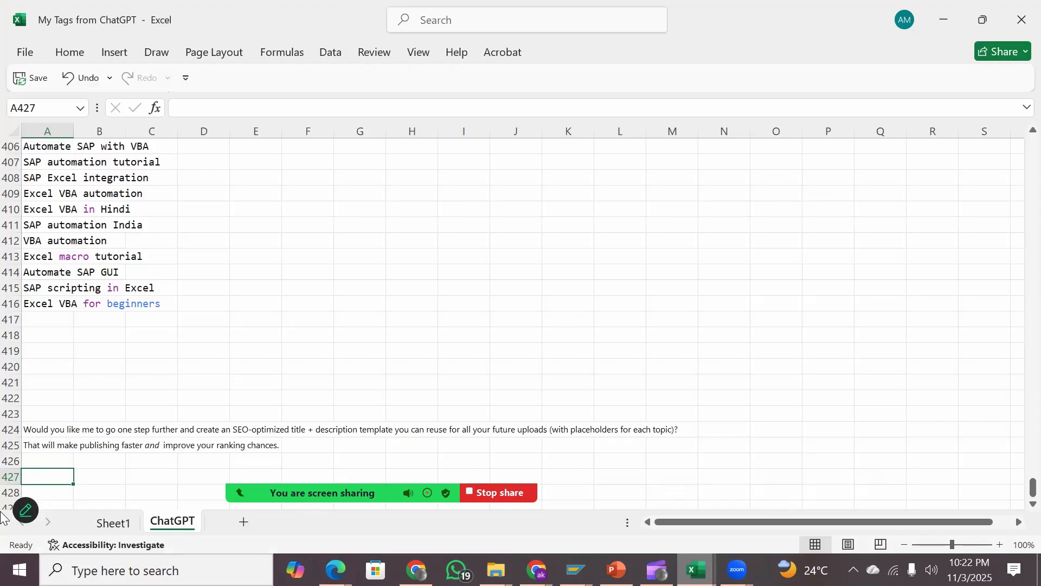
{"action": "right_click", "coordinate": [42, 476]}
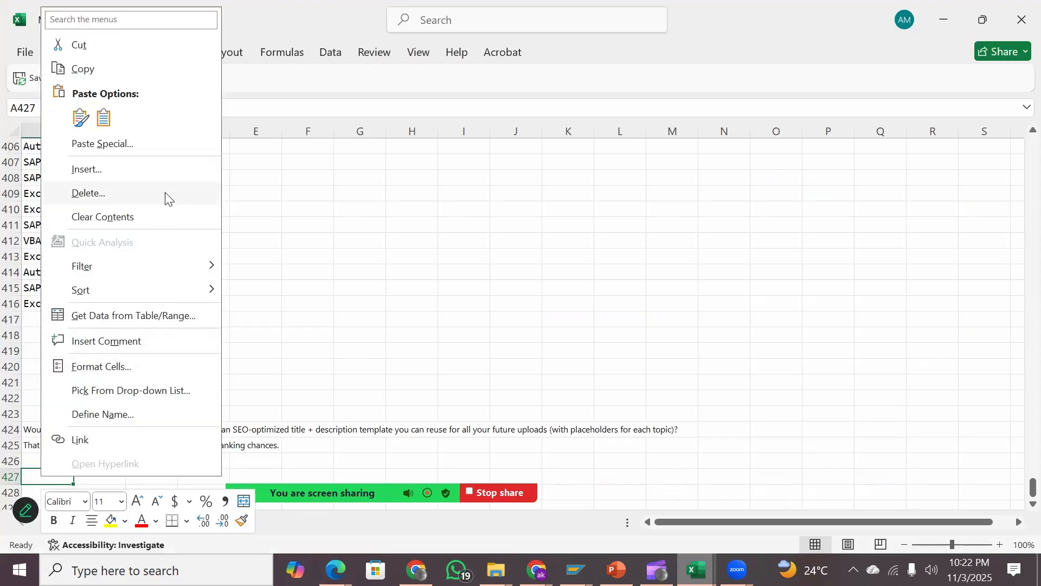
{"action": "left_click", "coordinate": [106, 144]}
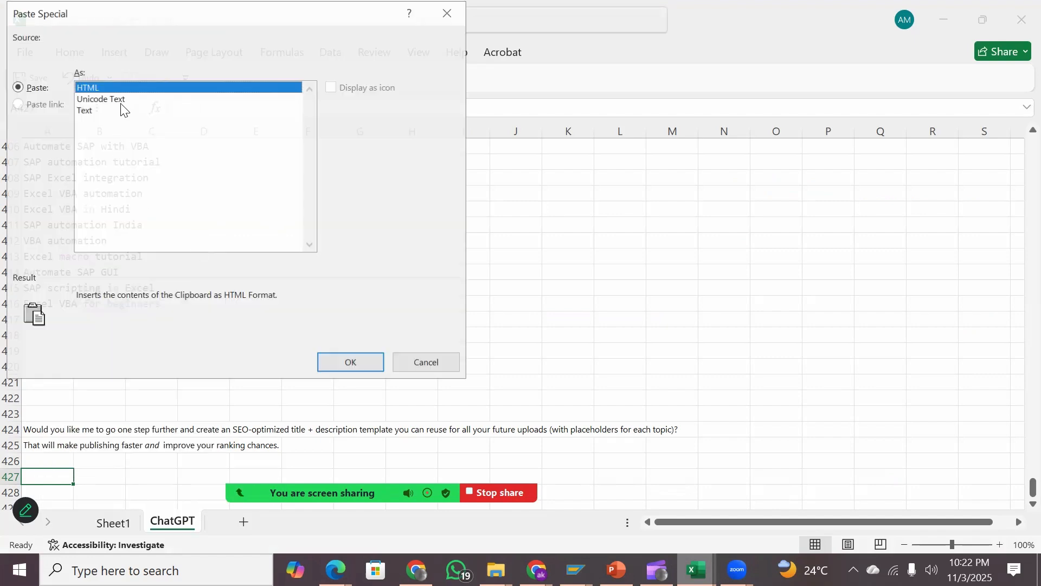
{"action": "left_click", "coordinate": [96, 112]}
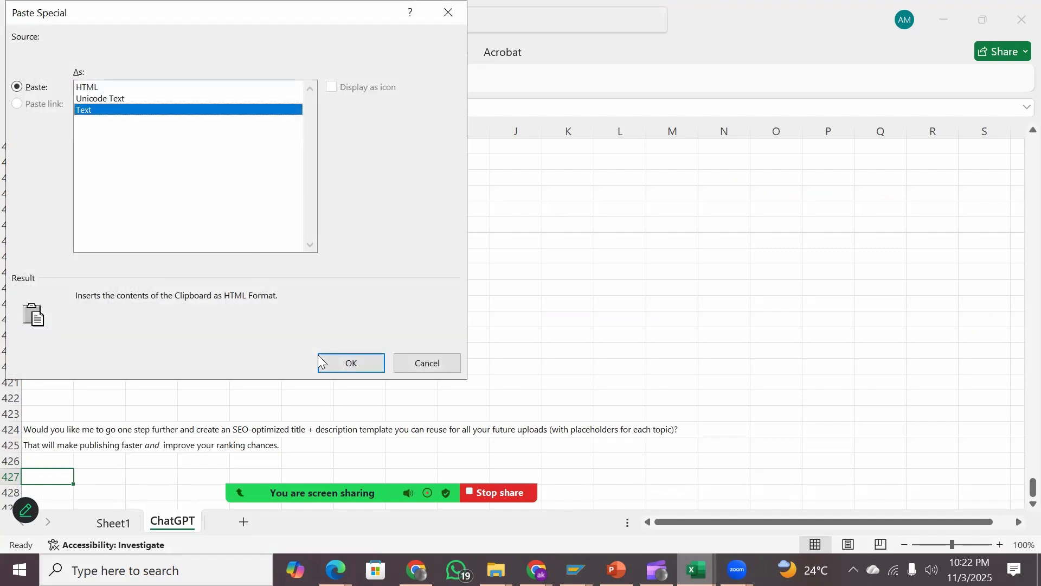
{"action": "left_click", "coordinate": [332, 363]}
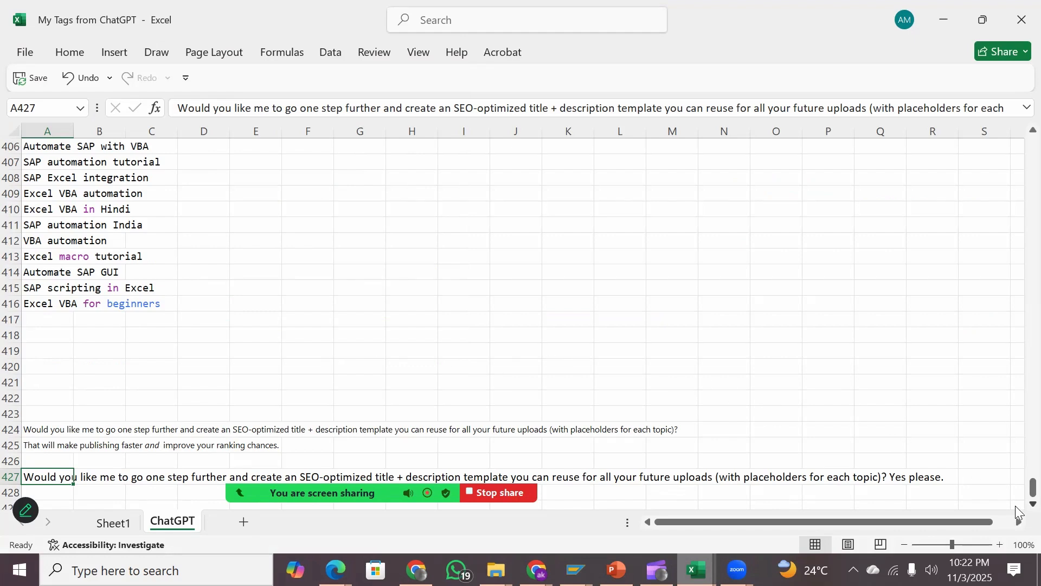
Examine the full content of cell A427 line by line and leave the cell unedited.
{"action": "scroll", "coordinate": [908, 340], "scroll_direction": "down", "scroll_amount": 5}
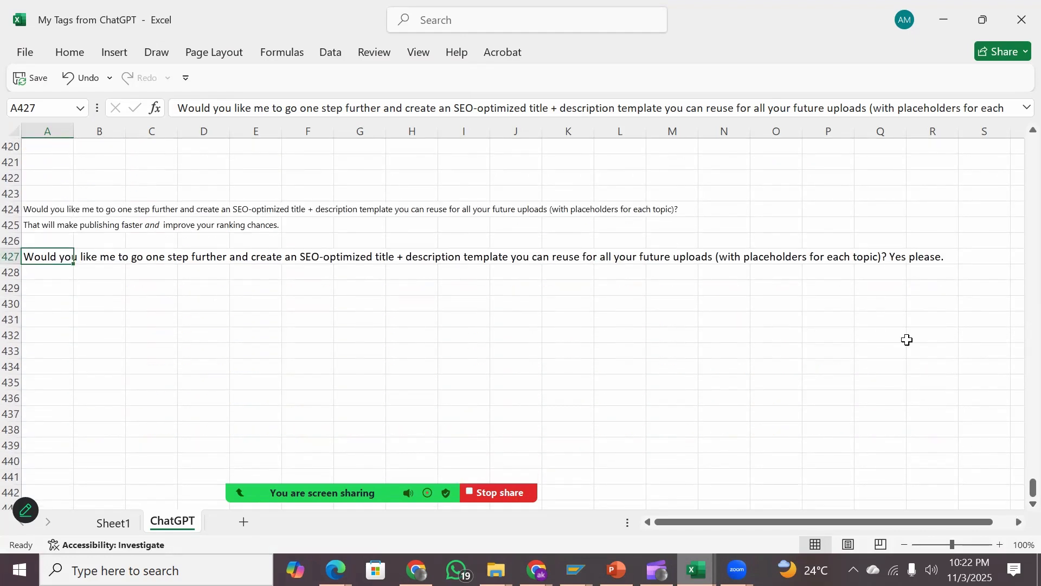
{"action": "left_click", "coordinate": [1012, 108]}
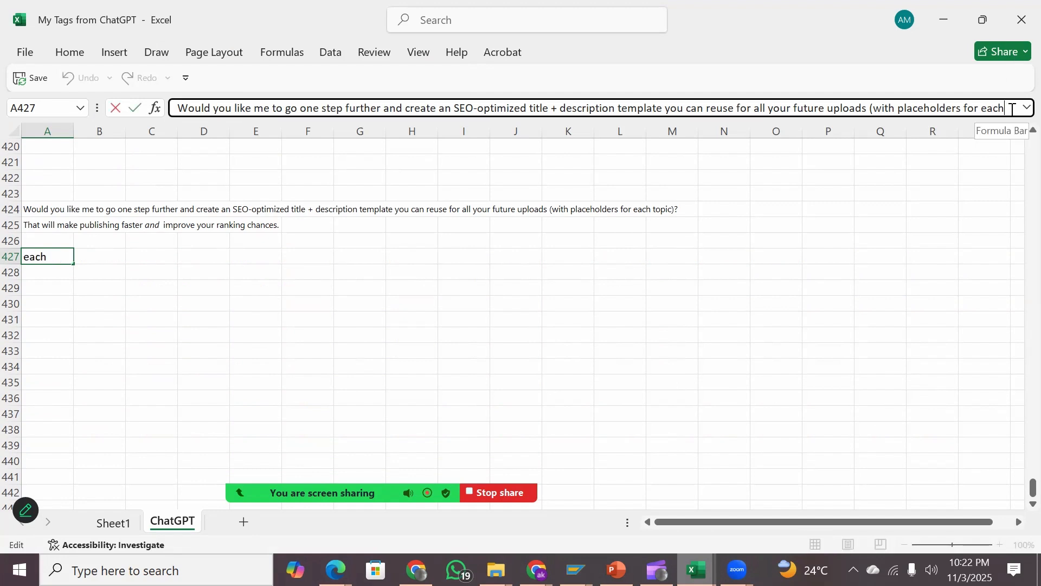
{"action": "key", "text": "Down"}
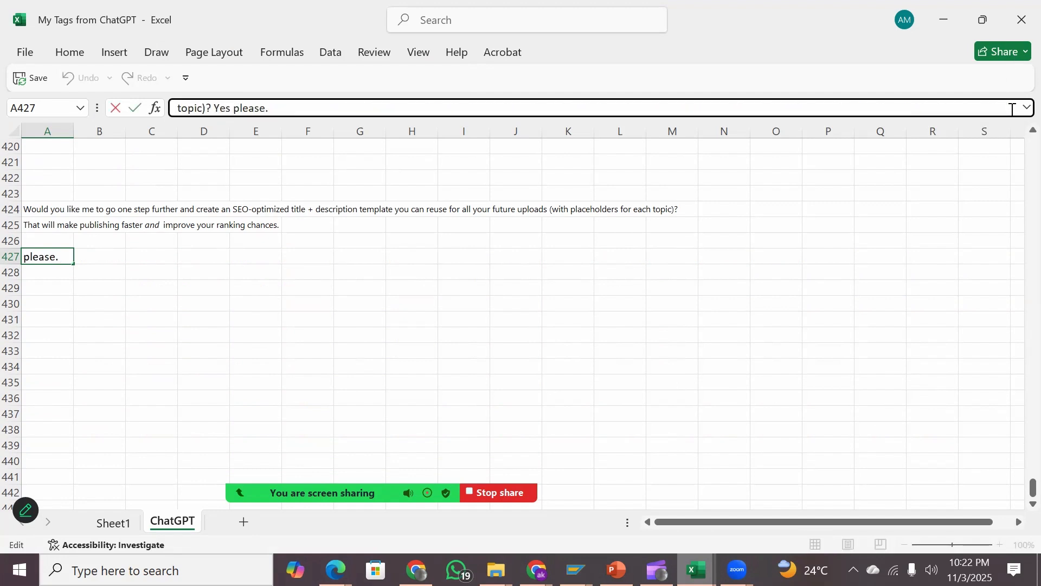
{"action": "key", "text": "ctrl+Home"}
{"action": "key", "text": "Down"}
{"action": "key", "text": "Up"}
{"action": "key", "text": "Down"}
{"action": "key", "text": "ctrl+Return"}
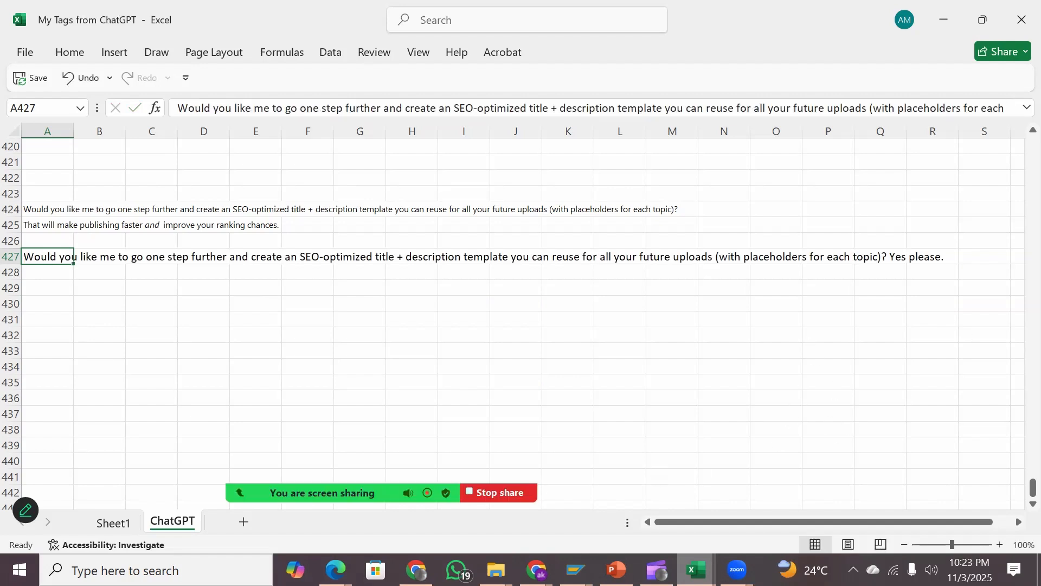
Check in the ChatGPT conversation how far the selected template answer extends, and return to the "My Tags from ChatGPT" workbook.
{"action": "mouse_move", "coordinate": [335, 569]}
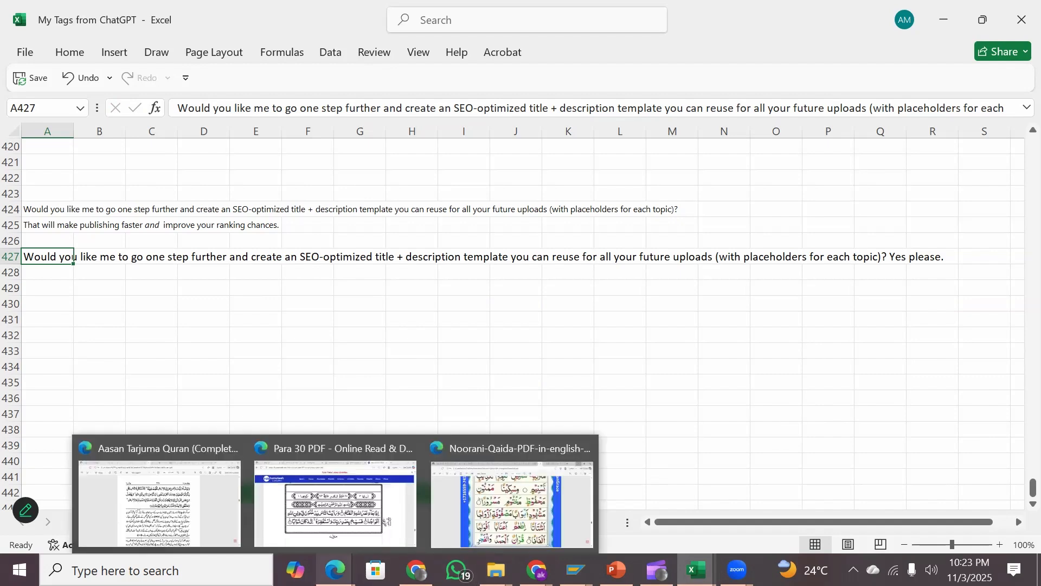
{"action": "mouse_move", "coordinate": [416, 570]}
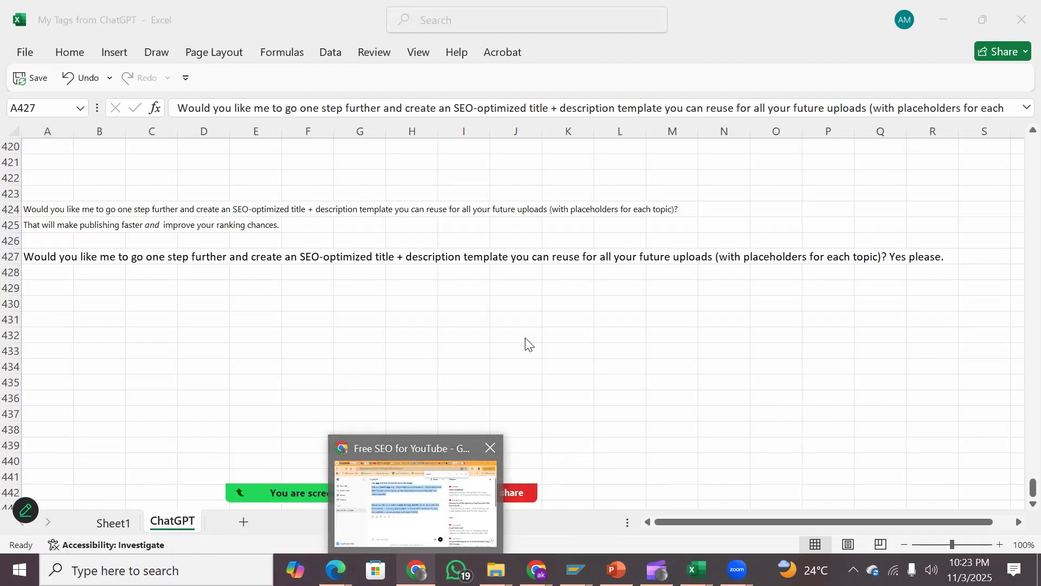
{"action": "left_click", "coordinate": [419, 502]}
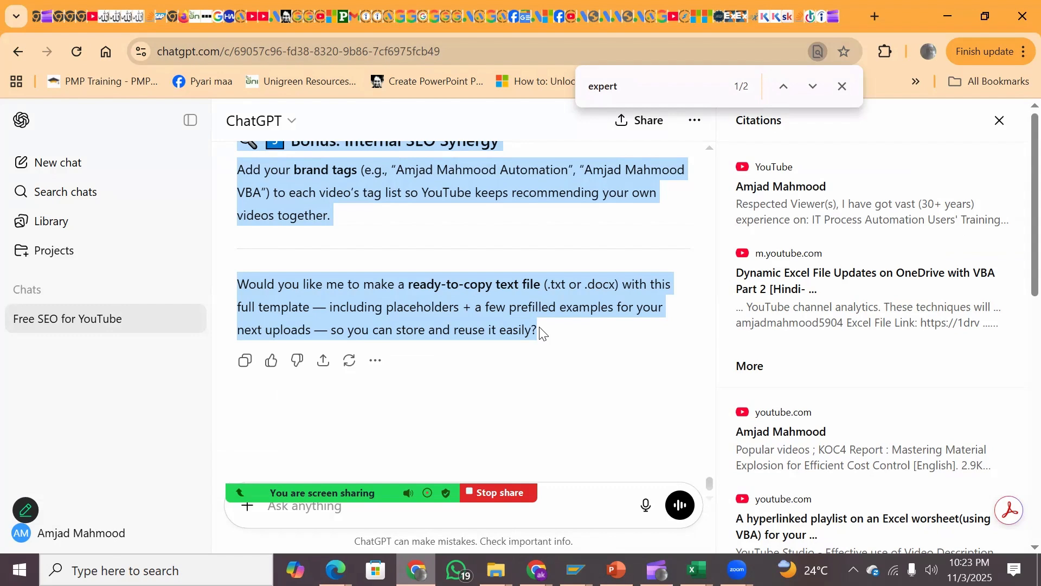
{"action": "left_click", "coordinate": [707, 149]}
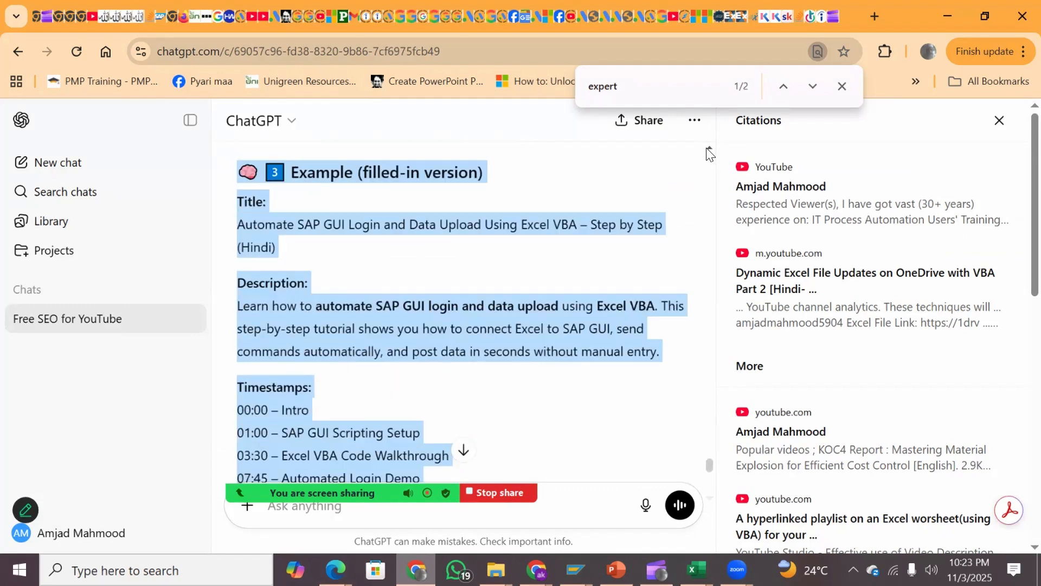
{"action": "scroll", "coordinate": [707, 154], "scroll_direction": "up", "scroll_amount": 17}
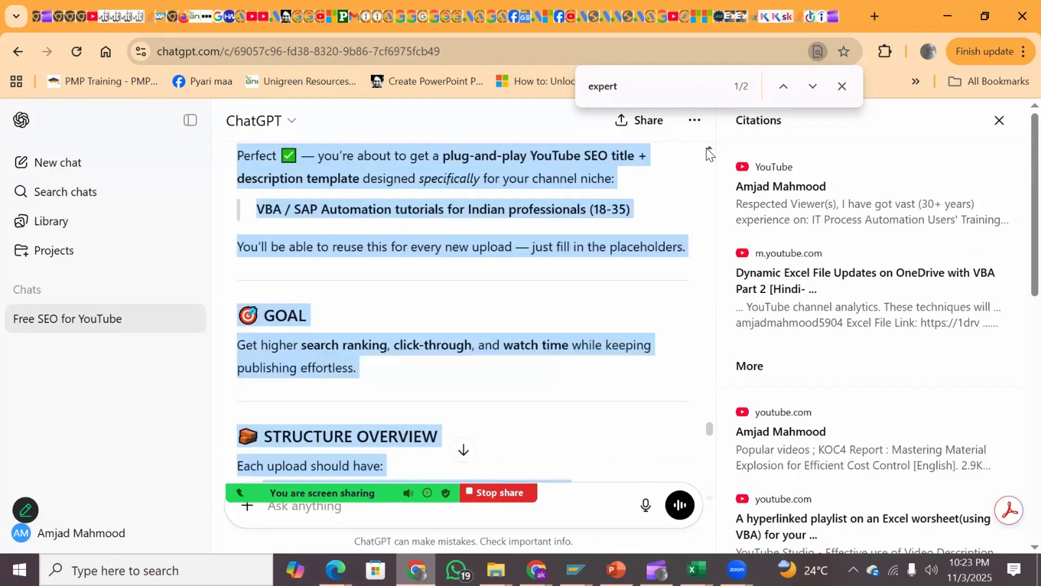
{"action": "scroll", "coordinate": [707, 154], "scroll_direction": "up", "scroll_amount": 10}
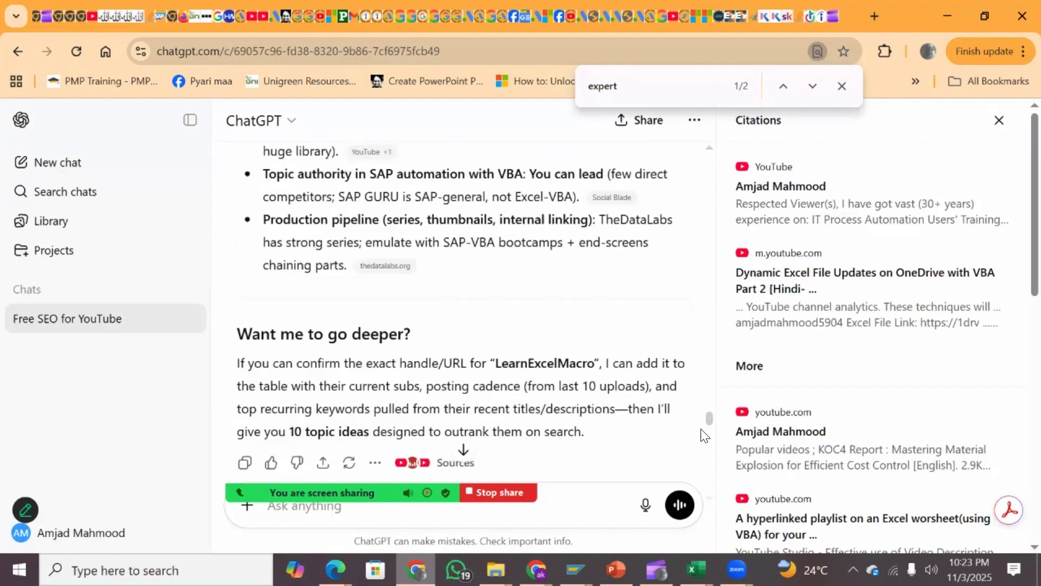
{"action": "left_click_drag", "start_coordinate": [709, 417], "coordinate": [711, 454]}
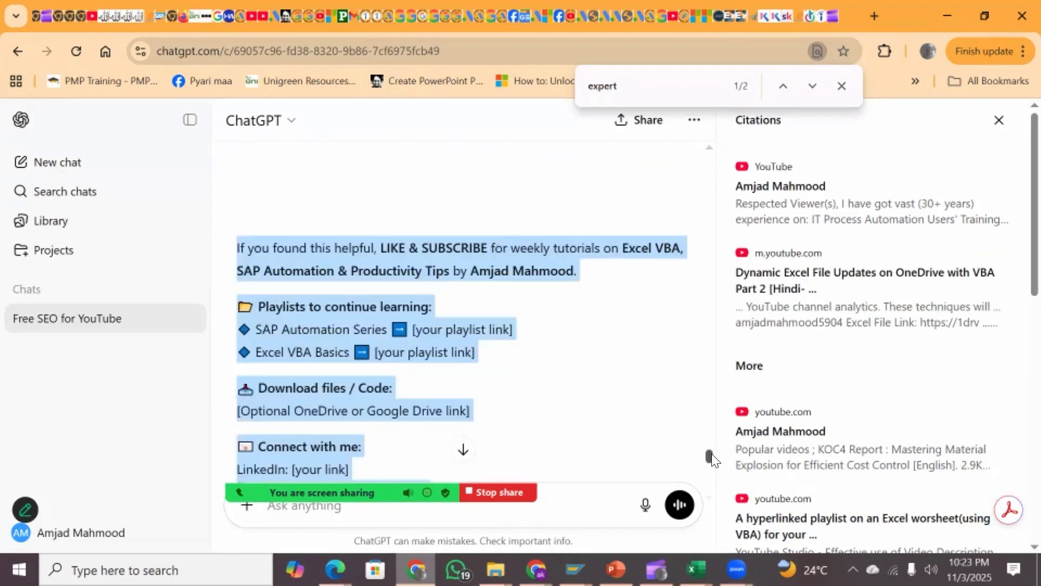
{"action": "scroll", "coordinate": [712, 458], "scroll_direction": "up", "scroll_amount": 3}
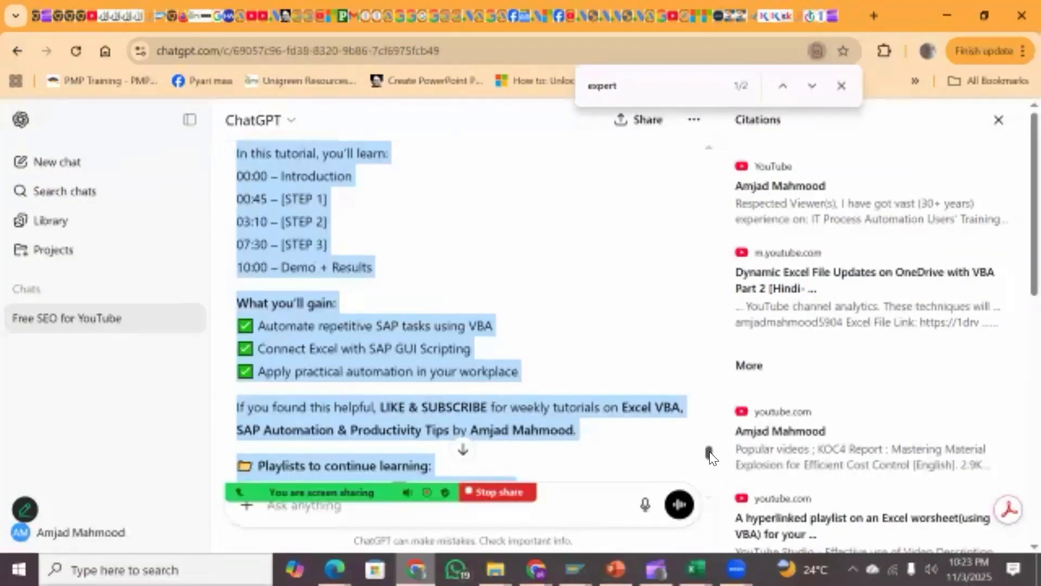
{"action": "left_click", "coordinate": [696, 568]}
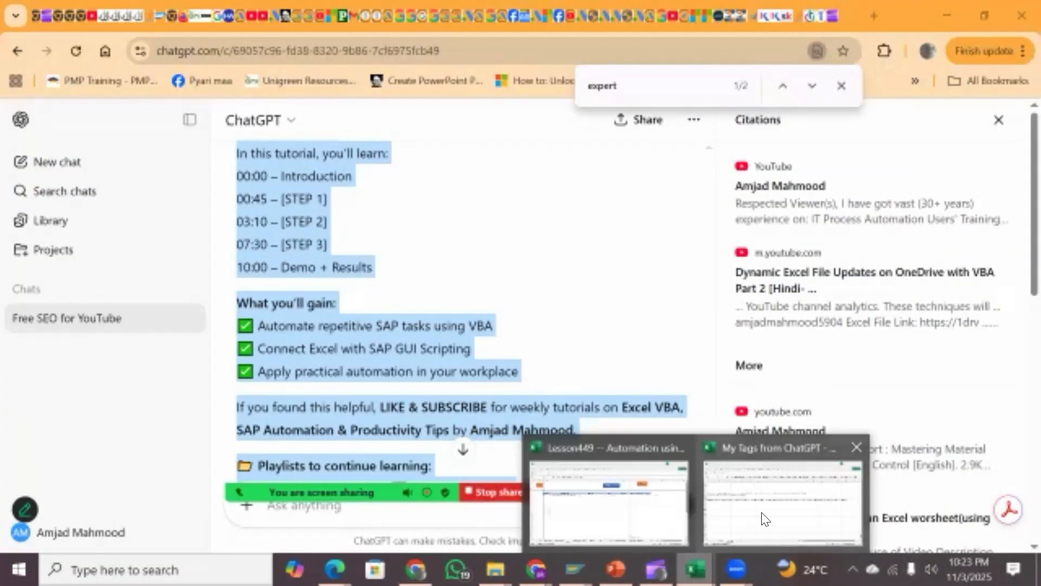
{"action": "left_click", "coordinate": [765, 520]}
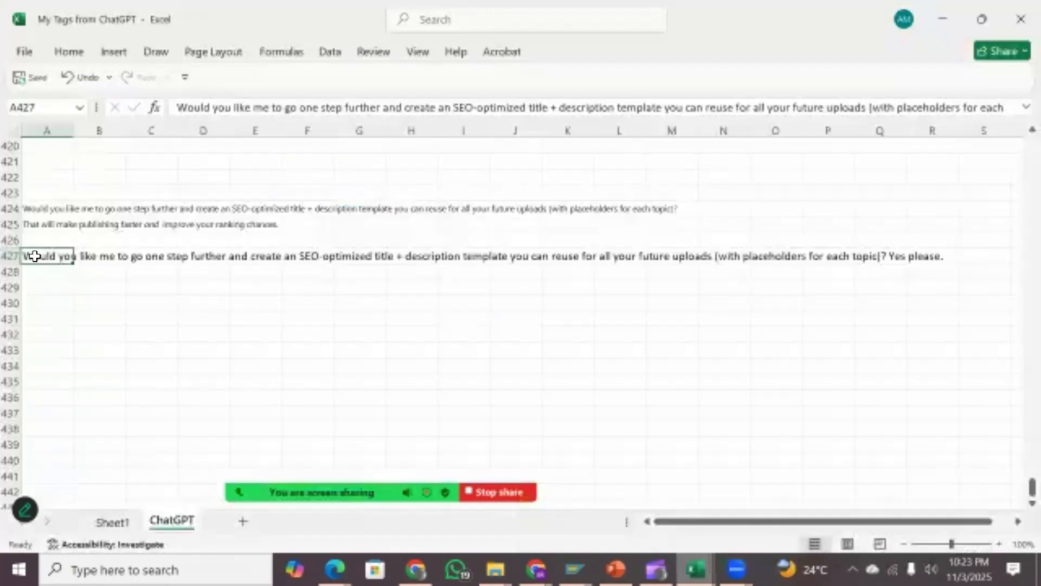
Paste the copied ChatGPT template conversation with its source formatting into the ChatGPT sheet, starting at cell A429.
{"action": "key", "text": "Return"}
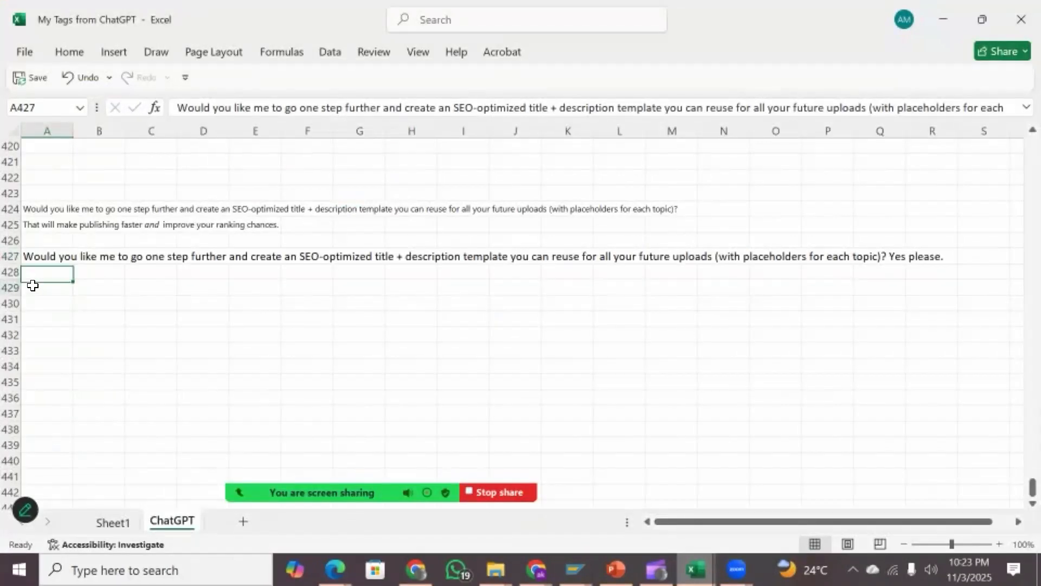
{"action": "left_click", "coordinate": [33, 285]}
{"action": "key", "text": "ctrl+v"}
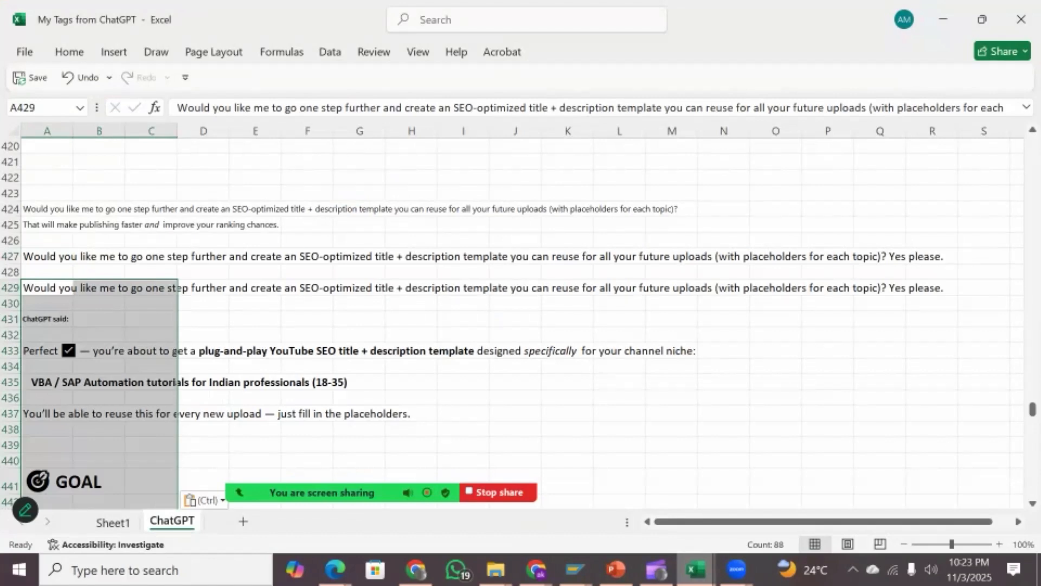
Turn off text wrapping for the whole pasted template range in columns A to C.
{"action": "scroll", "coordinate": [1015, 488], "scroll_direction": "down", "scroll_amount": 15}
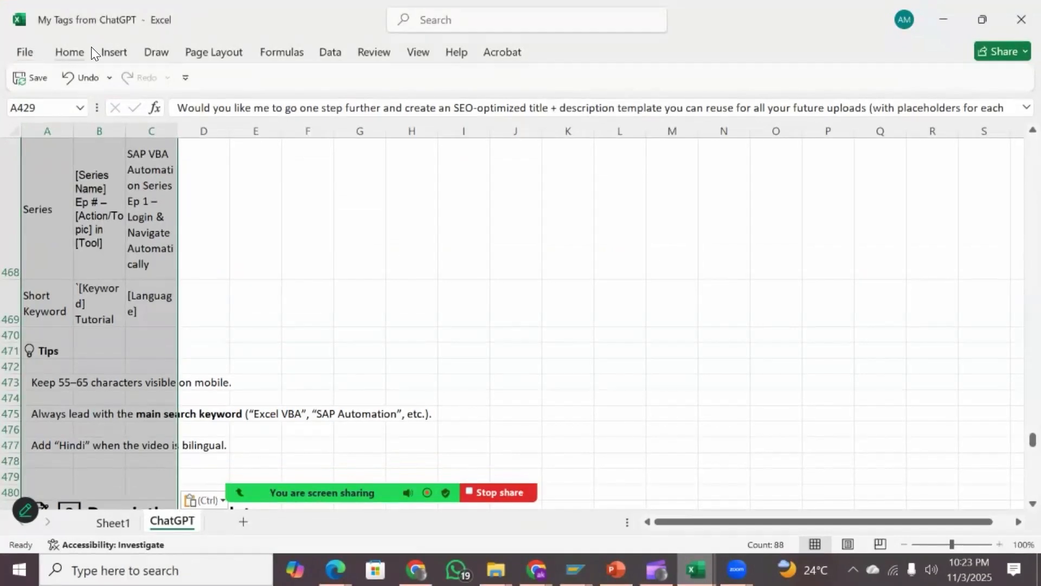
{"action": "left_click", "coordinate": [69, 52]}
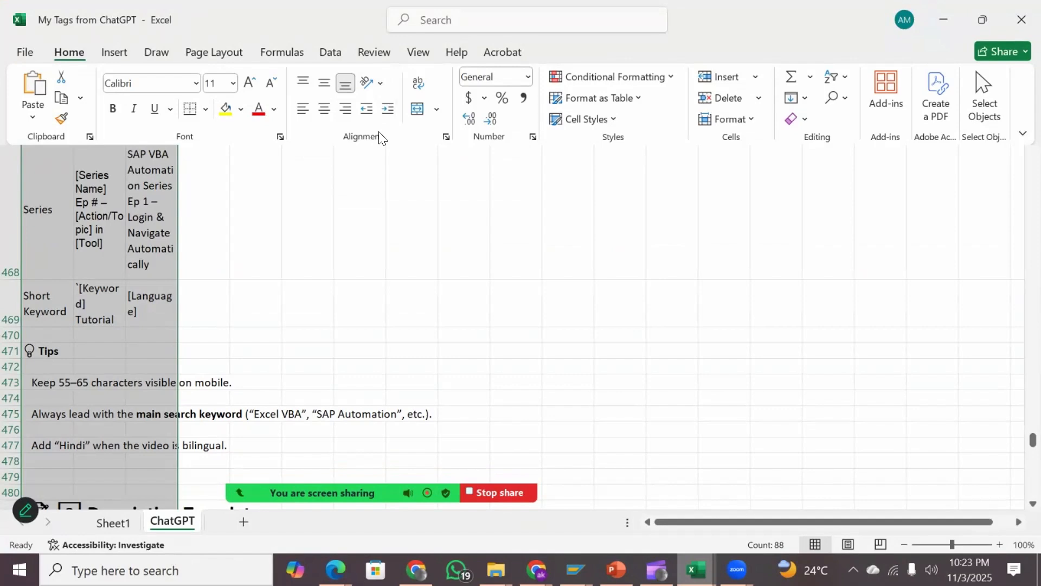
{"action": "left_click", "coordinate": [444, 134]}
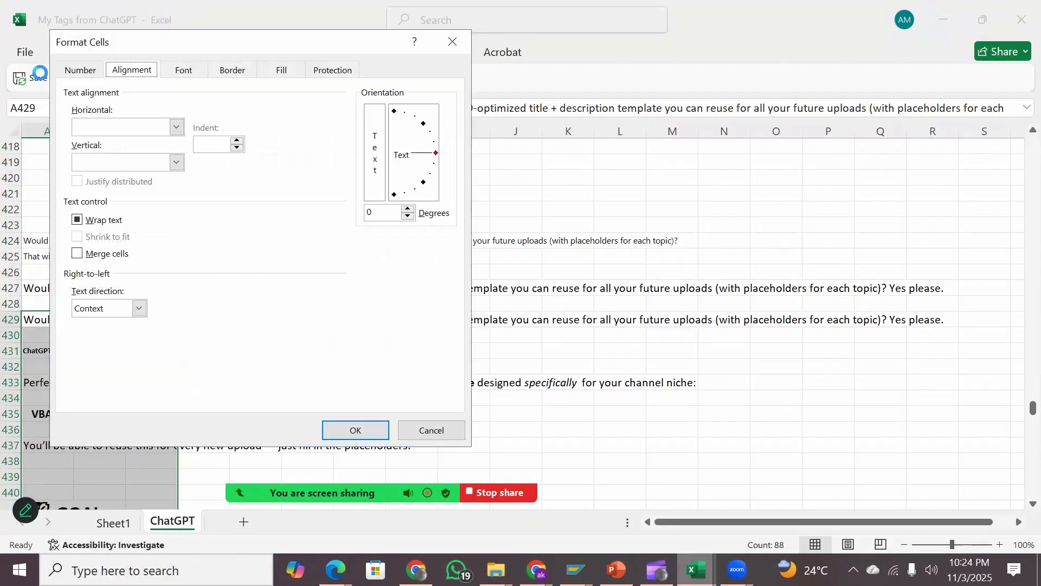
{"action": "left_click", "coordinate": [78, 220]}
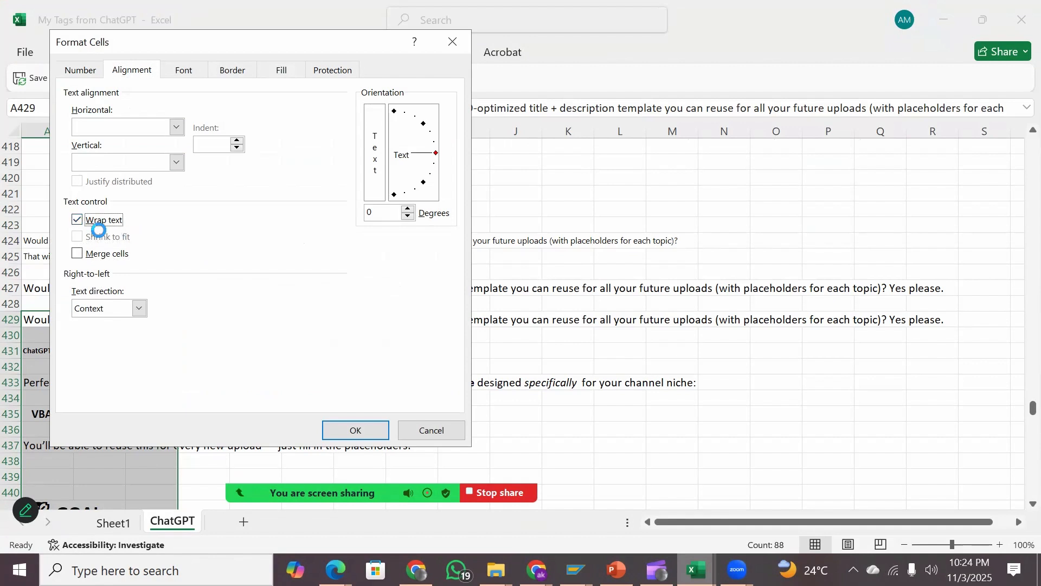
{"action": "left_click", "coordinate": [77, 219]}
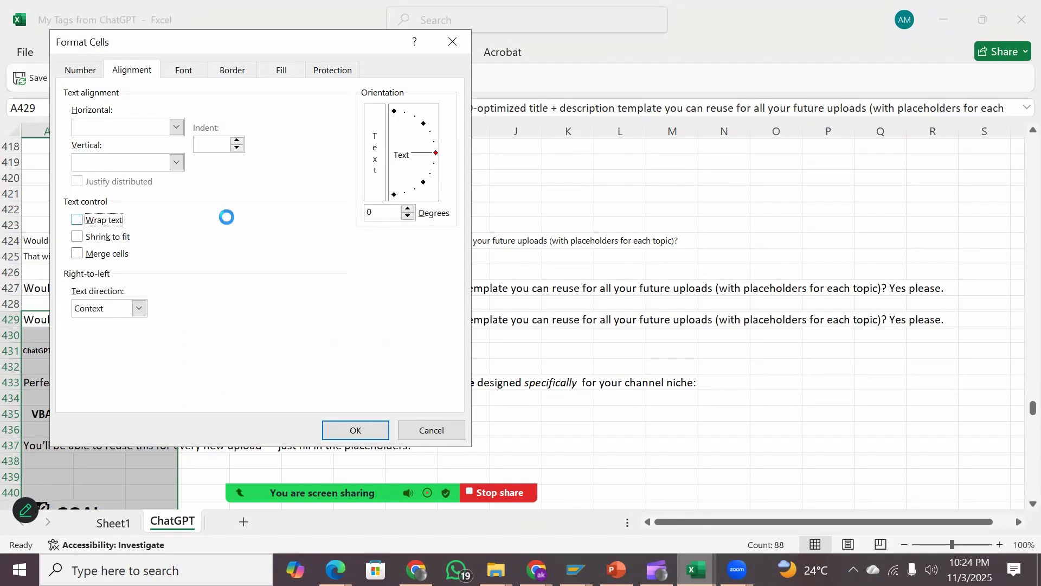
{"action": "left_click", "coordinate": [356, 429]}
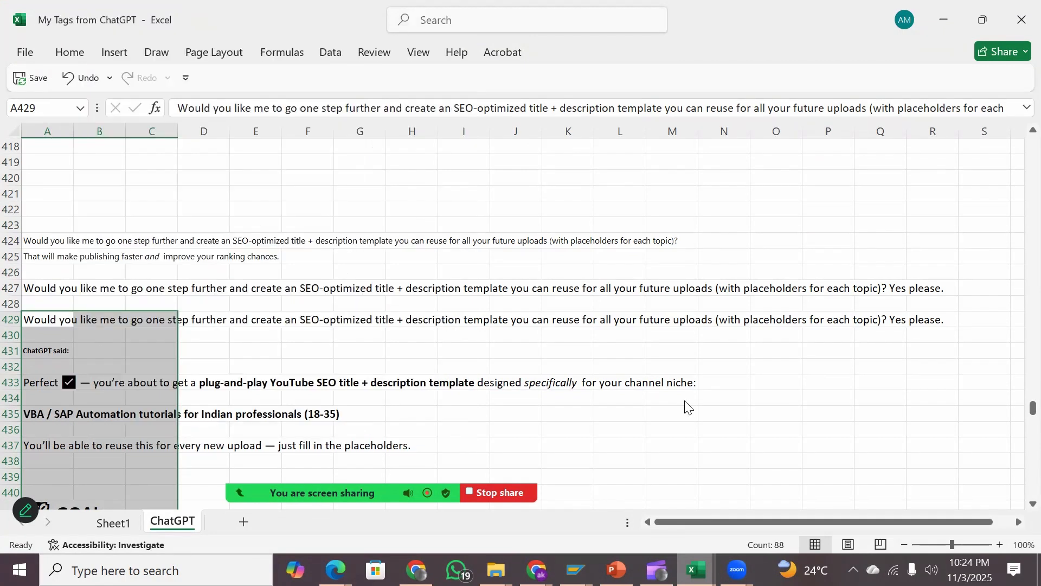
Review the unwrapped template from cell A429 through its title, description, example and bonus sections to the closing question.
{"action": "scroll", "coordinate": [1018, 513], "scroll_direction": "down", "scroll_amount": 5}
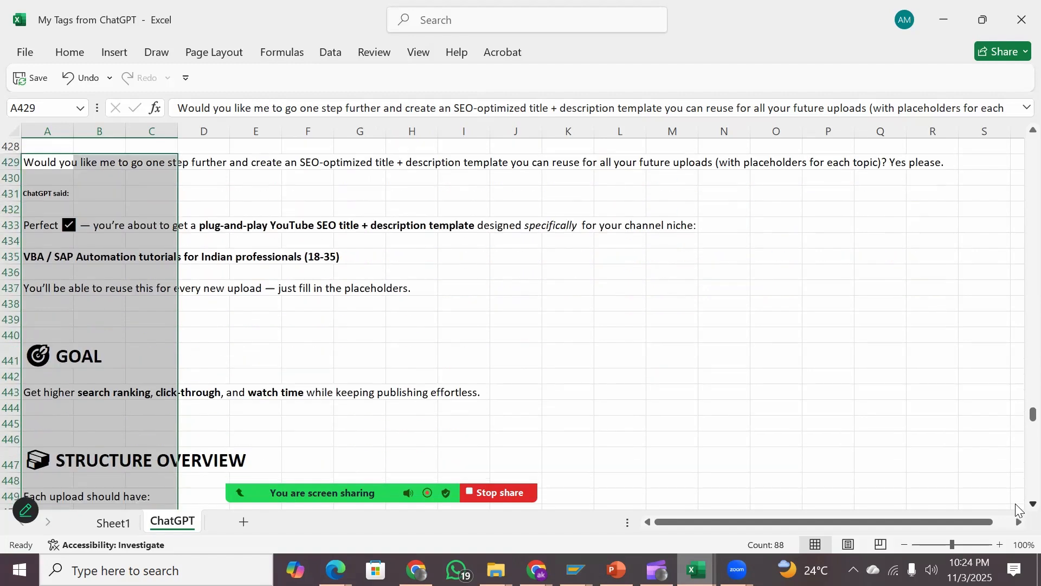
{"action": "scroll", "coordinate": [1015, 510], "scroll_direction": "down", "scroll_amount": 9}
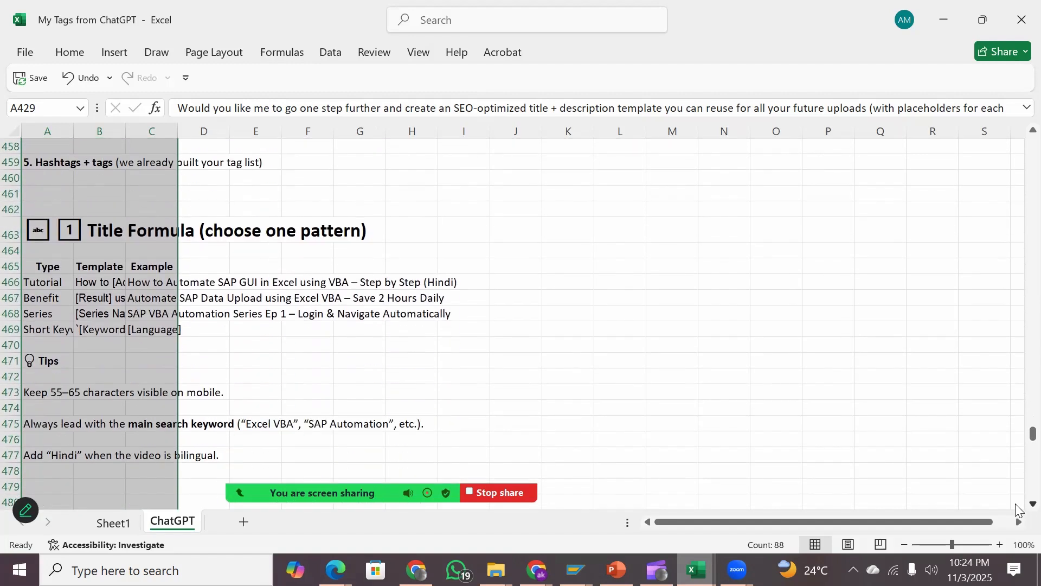
{"action": "scroll", "coordinate": [1017, 509], "scroll_direction": "down", "scroll_amount": 7}
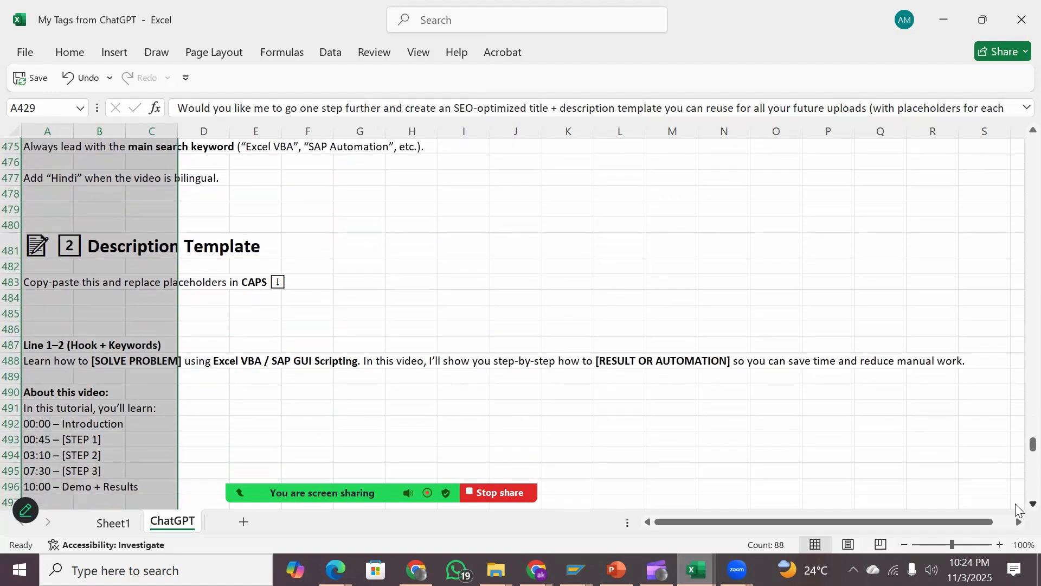
{"action": "scroll", "coordinate": [1018, 512], "scroll_direction": "down", "scroll_amount": 13}
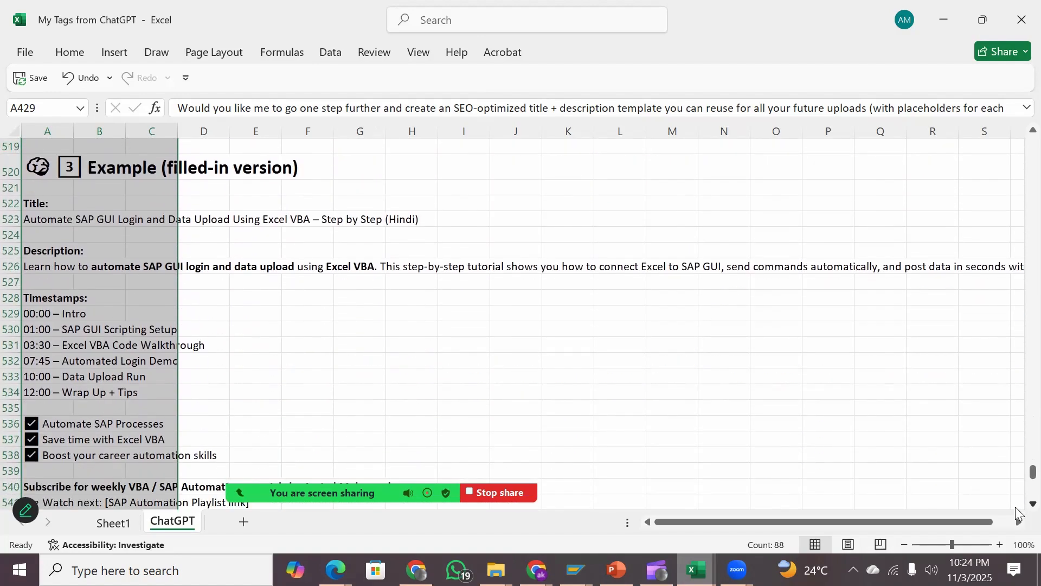
{"action": "scroll", "coordinate": [1017, 513], "scroll_direction": "down", "scroll_amount": 10}
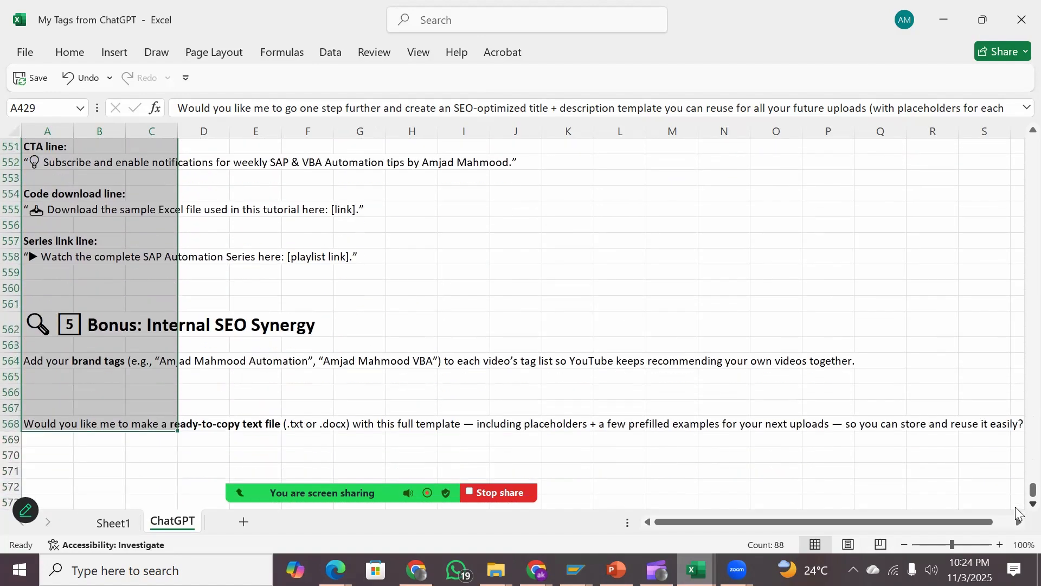